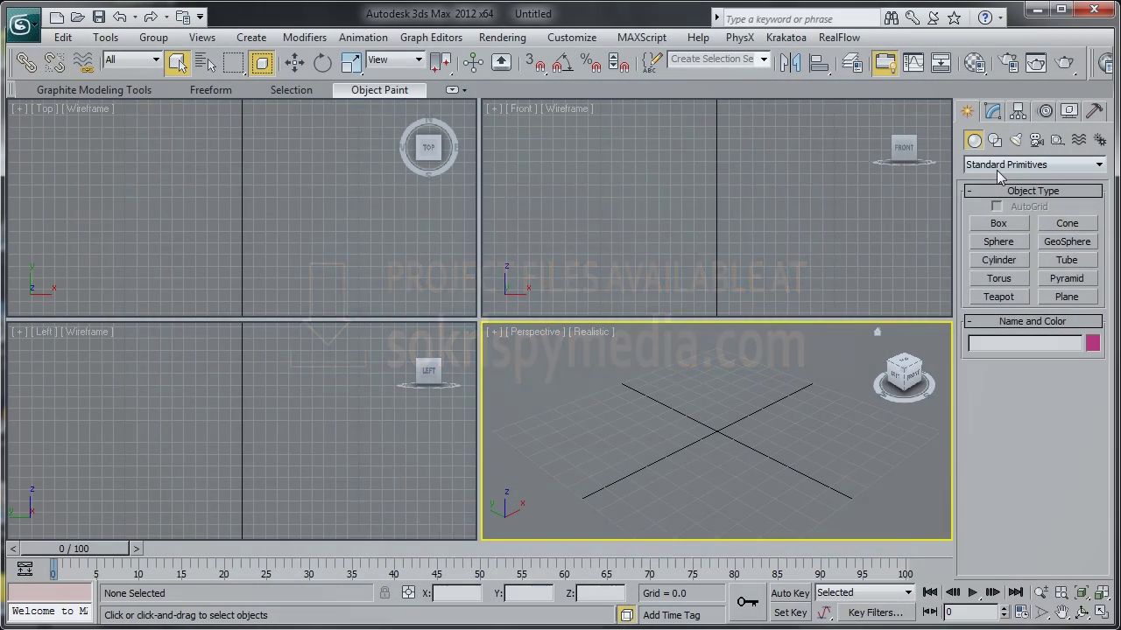
# Step: Create a PF Source emitter at the grid centre with a Circle icon
pyautogui.click(997, 166)
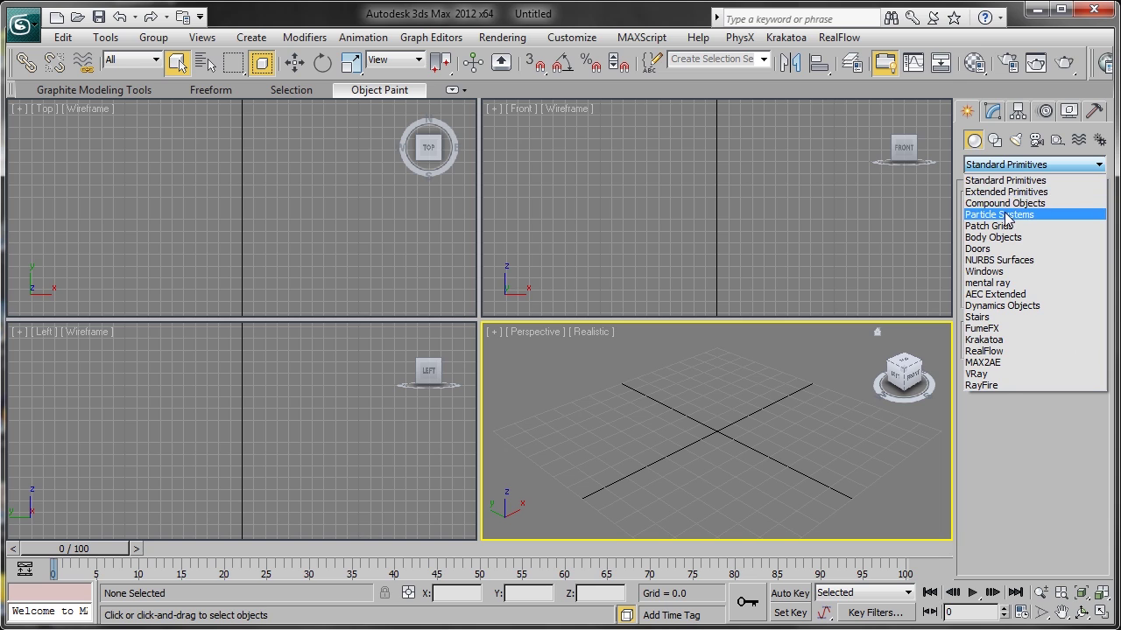
pyautogui.click(999, 214)
pyautogui.click(1001, 226)
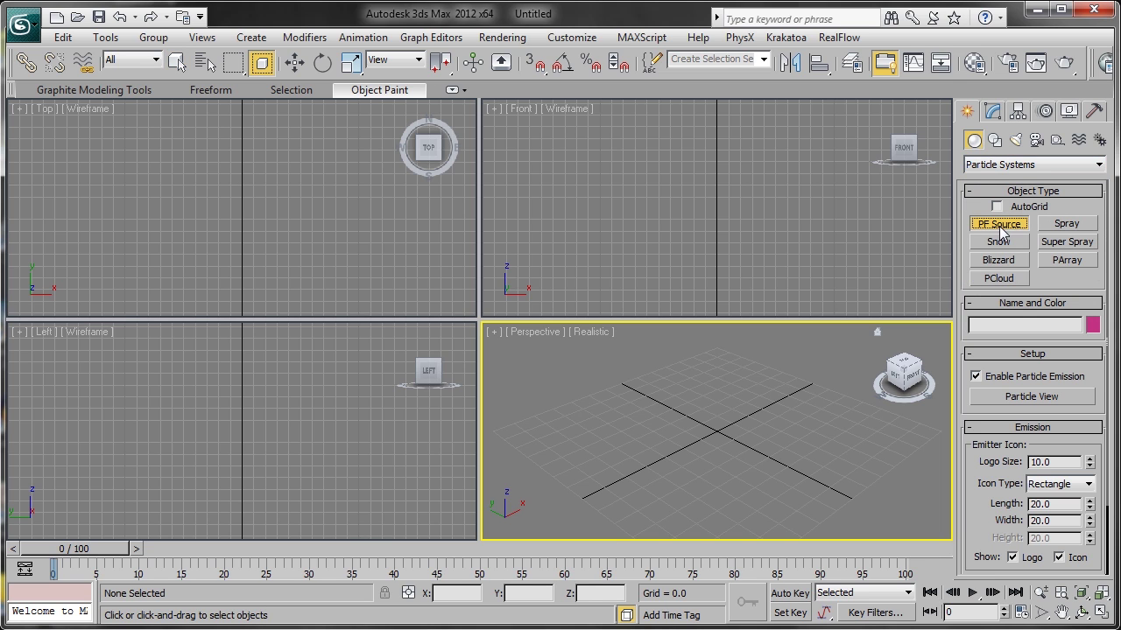
pyautogui.moveTo(700, 427); pyautogui.dragTo(707, 435)
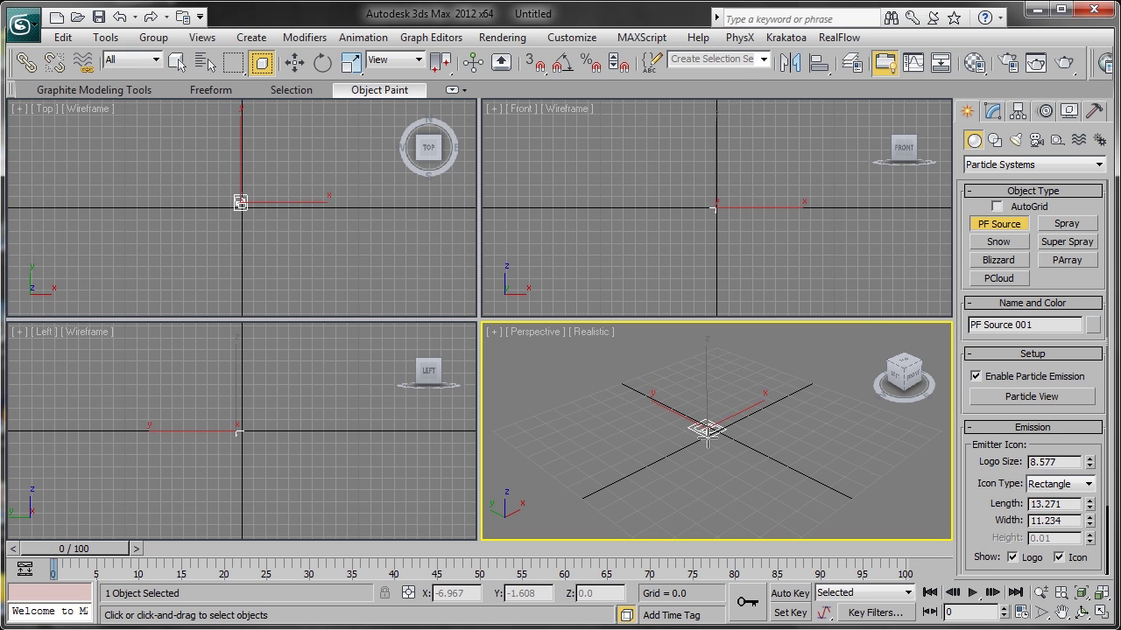
pyautogui.click(1075, 484)
pyautogui.click(1048, 524)
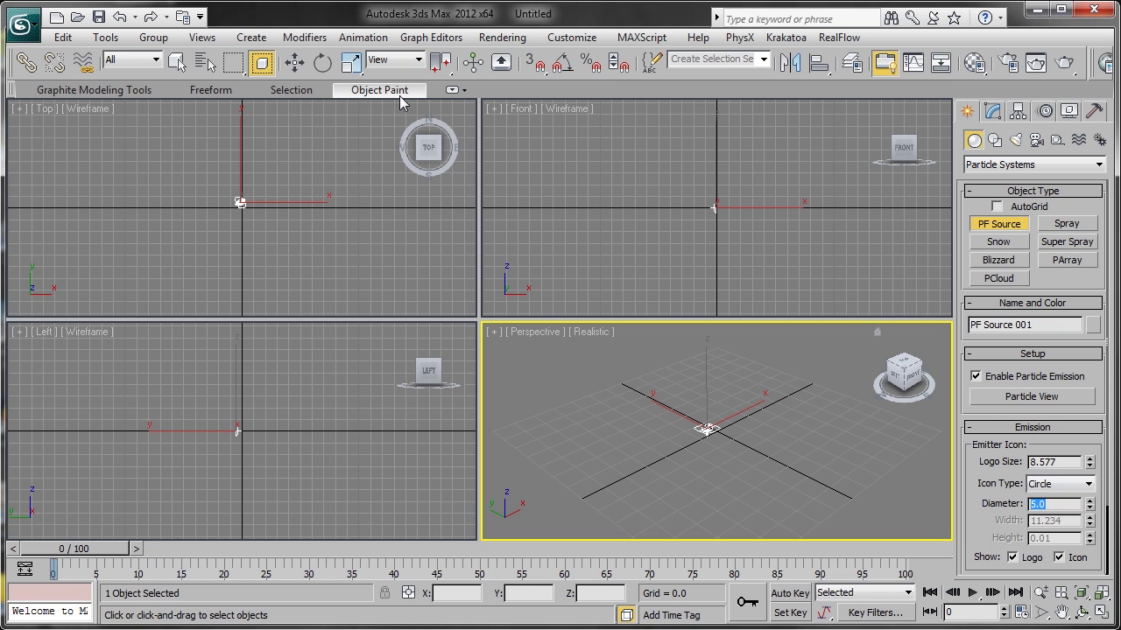
# Step: Rotate the emitter -90° about X with angle snap and raise it to Z 64.275
pyautogui.click(322, 61)
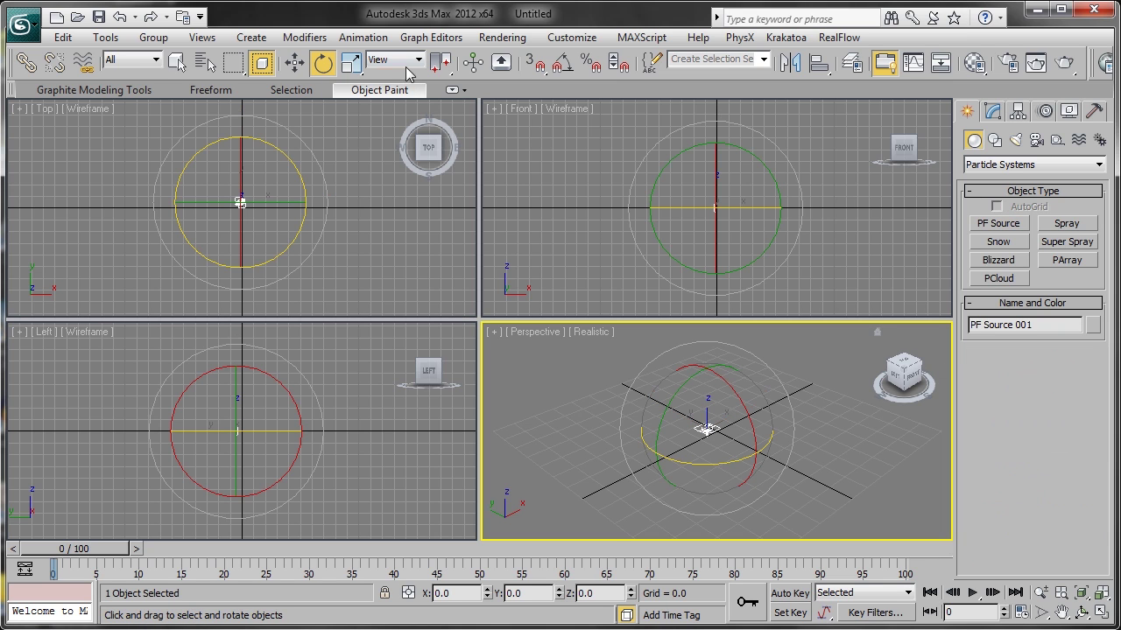
pyautogui.click(563, 66)
pyautogui.moveTo(753, 430); pyautogui.dragTo(721, 357)
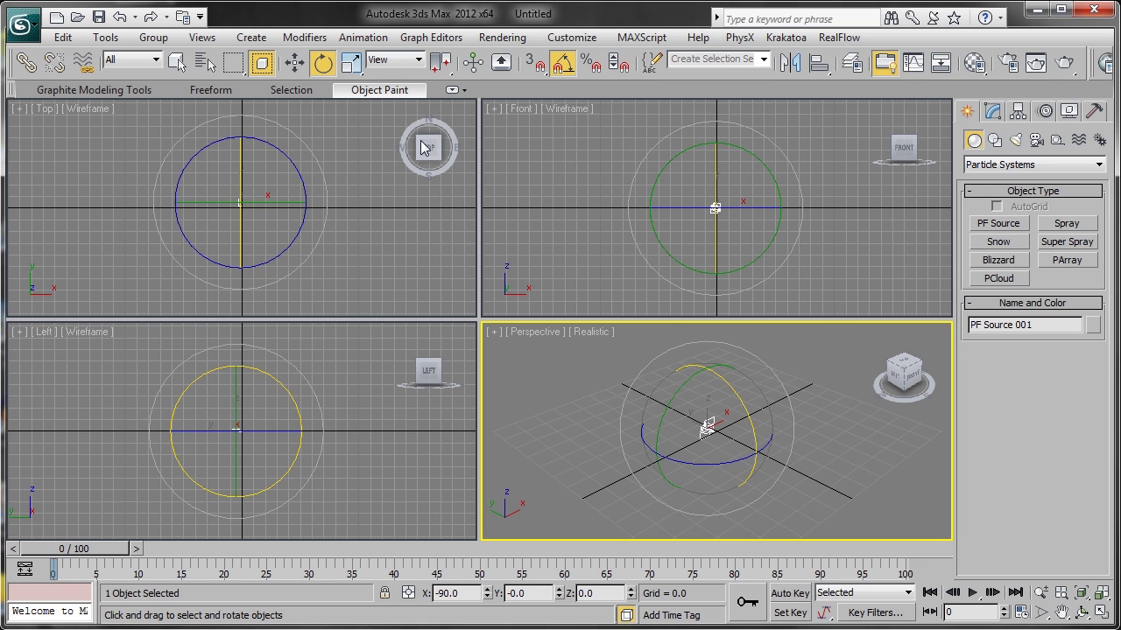
pyautogui.click(301, 66)
pyautogui.moveTo(668, 368); pyautogui.dragTo(642, 408, button='middle')
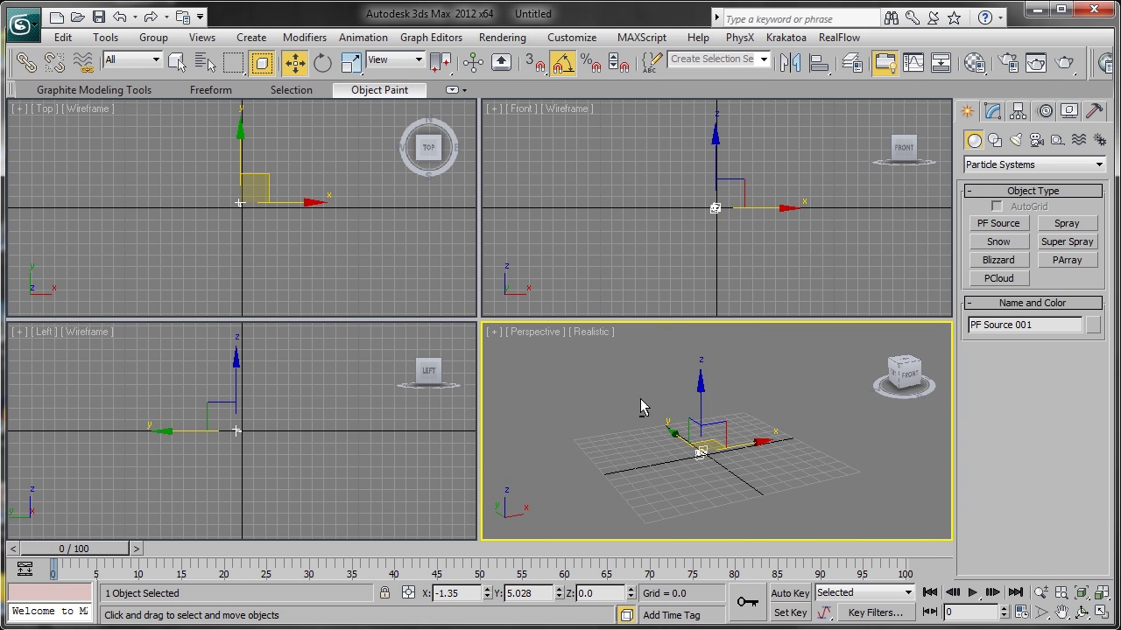
pyautogui.moveTo(700, 410); pyautogui.dragTo(699, 360)
pyautogui.keyDown('alt'); pyautogui.moveTo(699, 361); pyautogui.dragTo(675, 376, button='middle'); pyautogui.keyUp('alt')
pyautogui.moveTo(675, 376); pyautogui.dragTo(624, 317)
pyautogui.keyDown('alt'); pyautogui.moveTo(624, 317); pyautogui.dragTo(613, 394, button='middle'); pyautogui.keyUp('alt')
pyautogui.click(995, 113)
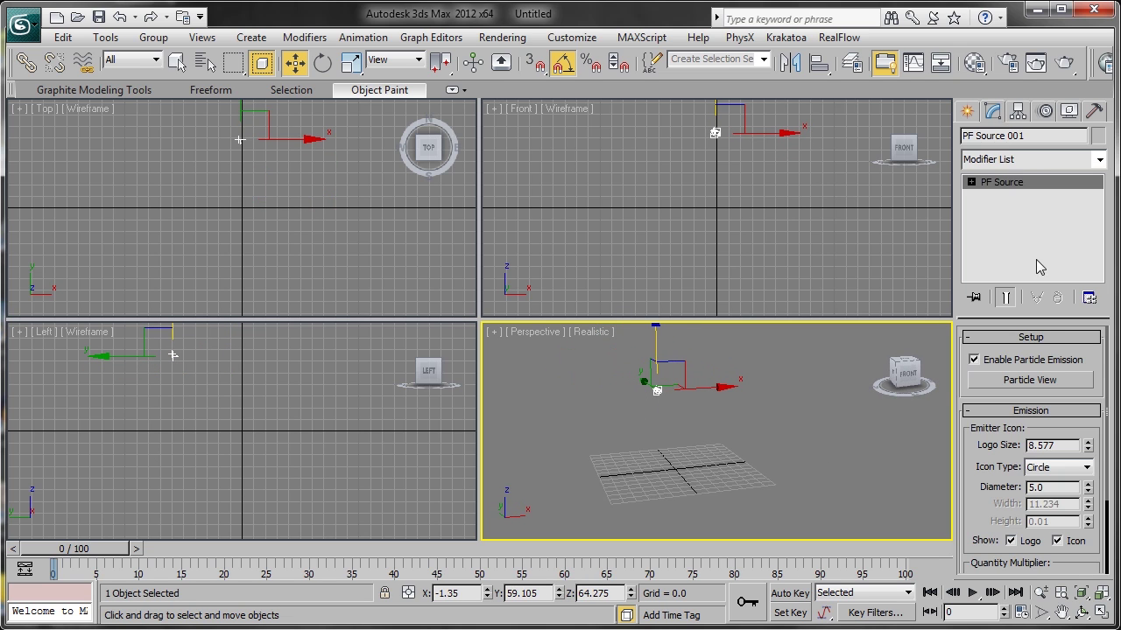
# Step: Open Particle View and delete the Shape 001 operator from Event 001
pyautogui.click(1040, 386)
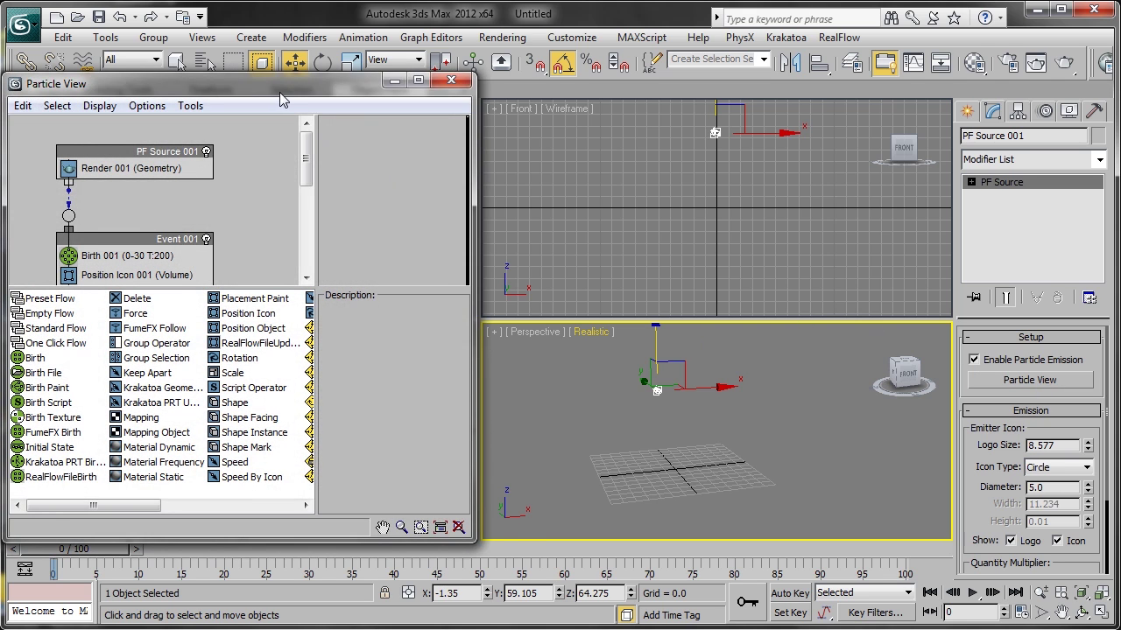
pyautogui.moveTo(280, 92); pyautogui.dragTo(342, 93)
pyautogui.scroll(-5, 194, 229)
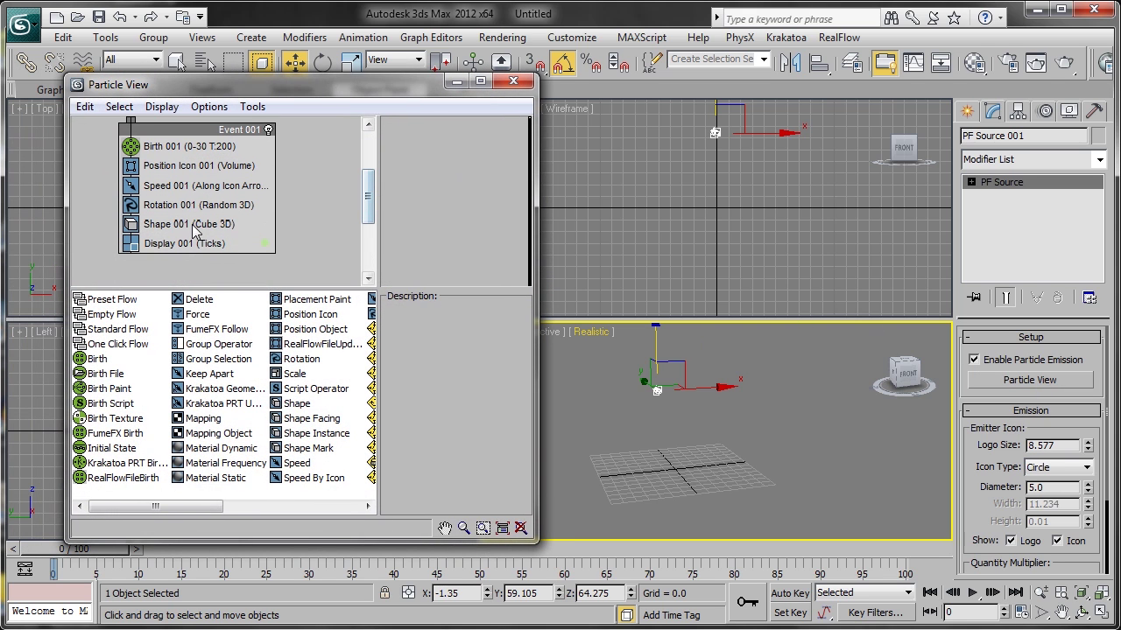
pyautogui.click(195, 225)
pyautogui.press('Delete')
pyautogui.click(182, 224)
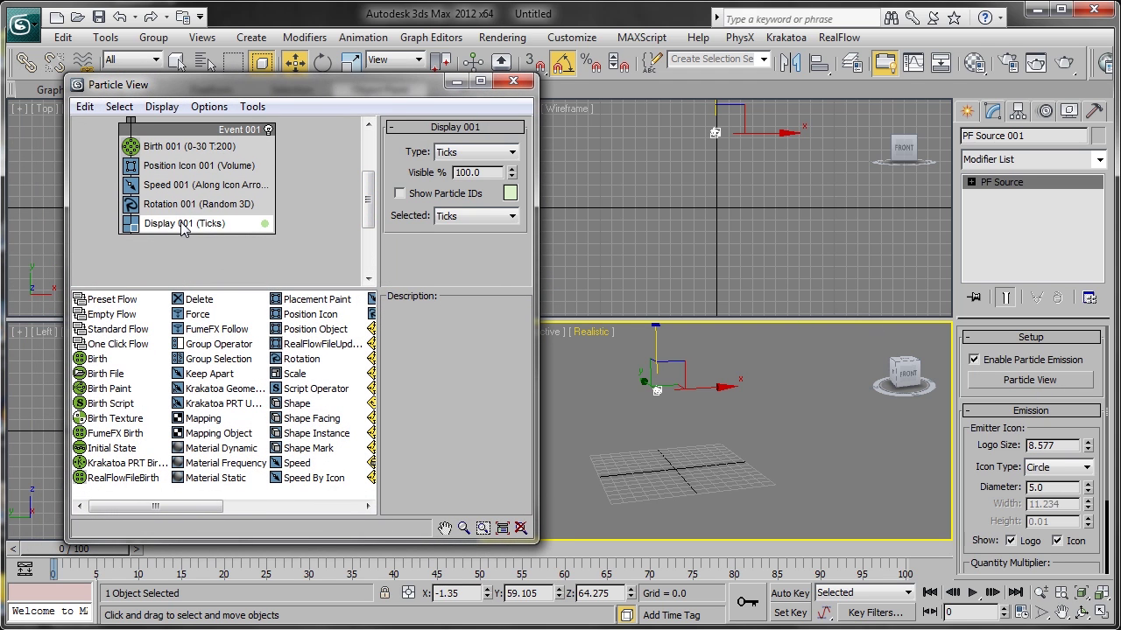
pyautogui.click(156, 166)
pyautogui.moveTo(227, 92); pyautogui.dragTo(106, 111)
# Step: Set Birth 001 to Emit Start 1, Emit Stop 2, Amount 300
pyautogui.click(96, 170)
pyautogui.moveTo(455, 565); pyautogui.dragTo(329, 501)
pyautogui.press('w')
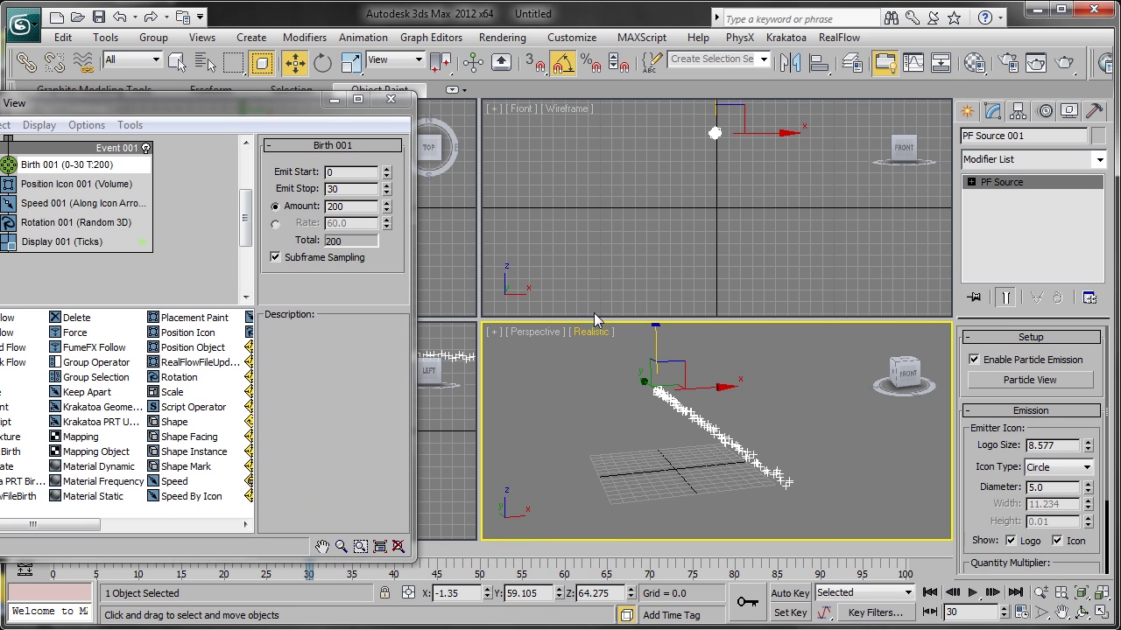
pyautogui.doubleClick(359, 172)
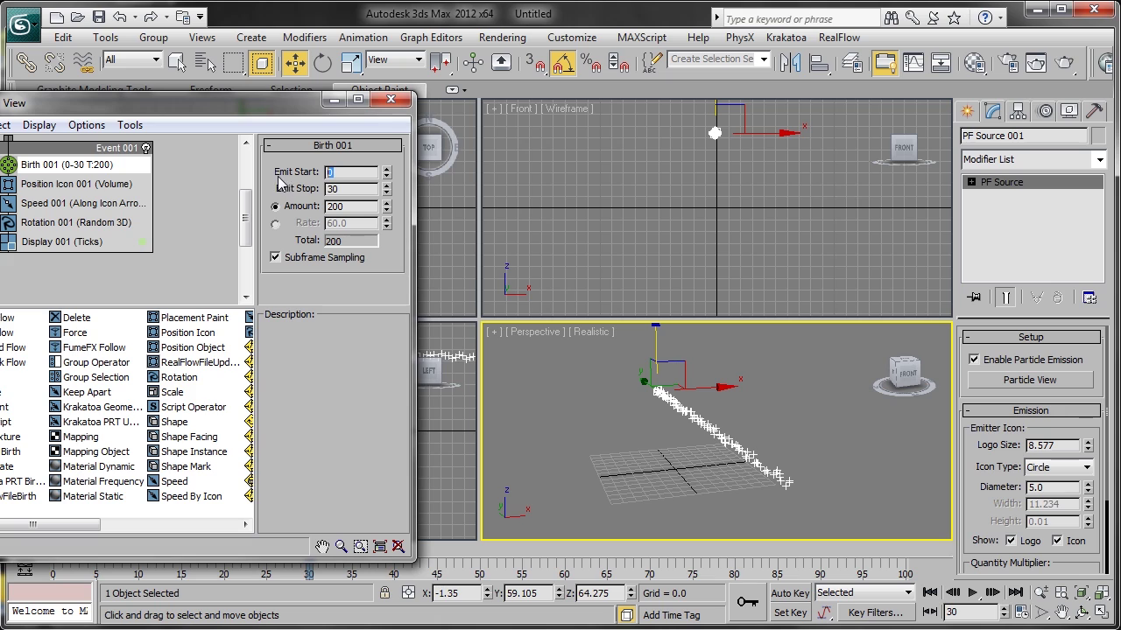
pyautogui.doubleClick(348, 190)
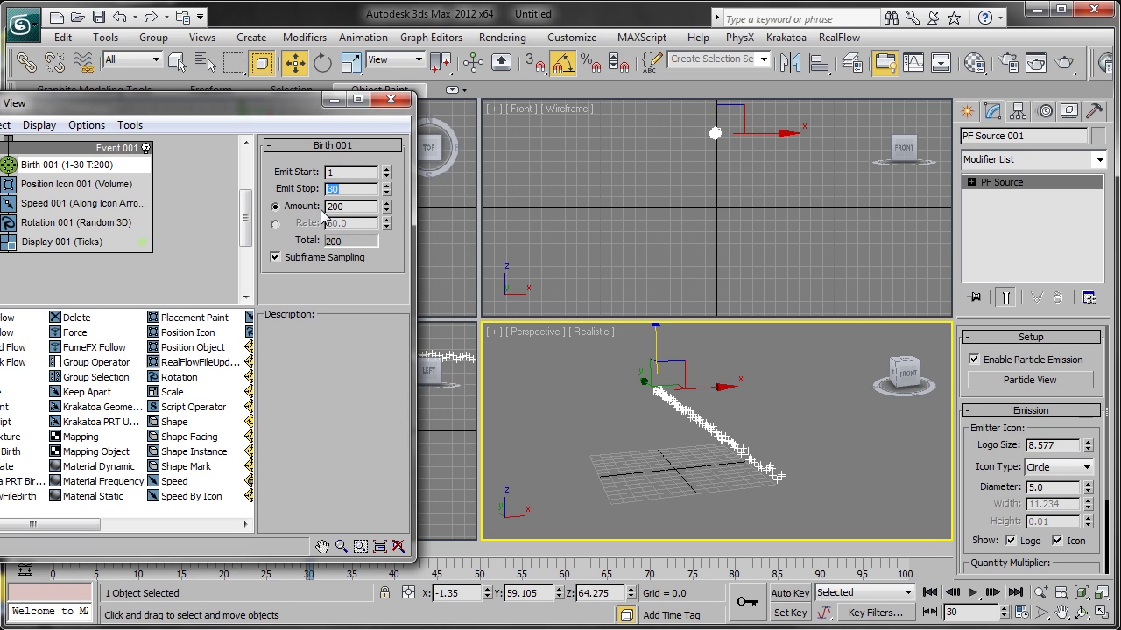
pyautogui.doubleClick(358, 206)
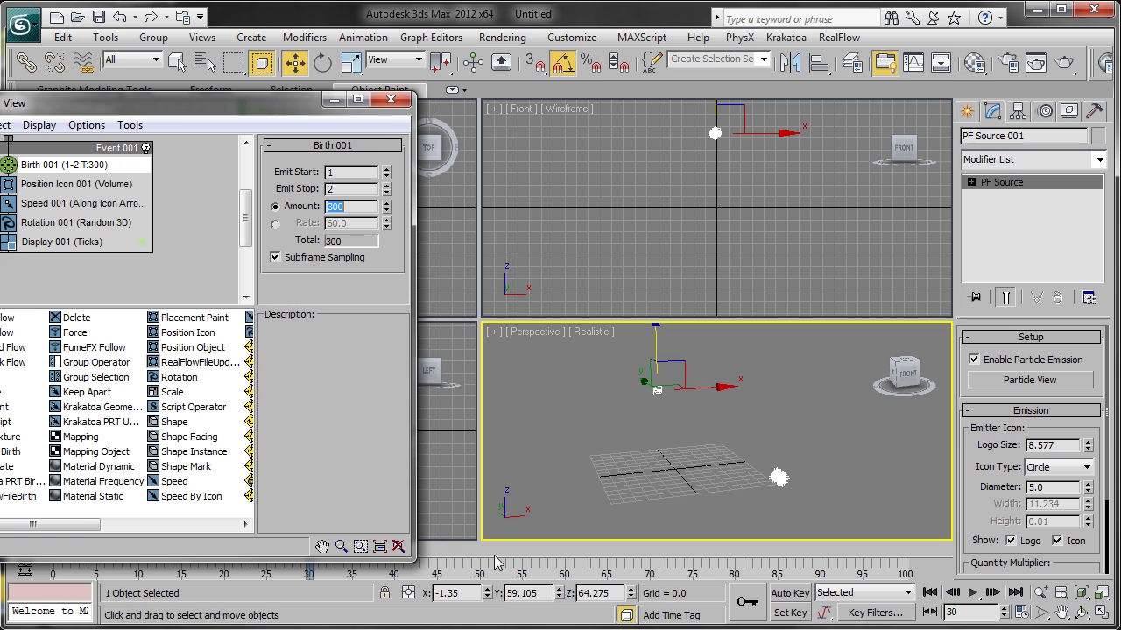
pyautogui.moveTo(495, 561); pyautogui.dragTo(154, 538)
# Step: Set Speed 001 to 430 with variation 60 and divergence 70, direction along the icon arrow
pyautogui.press('w')
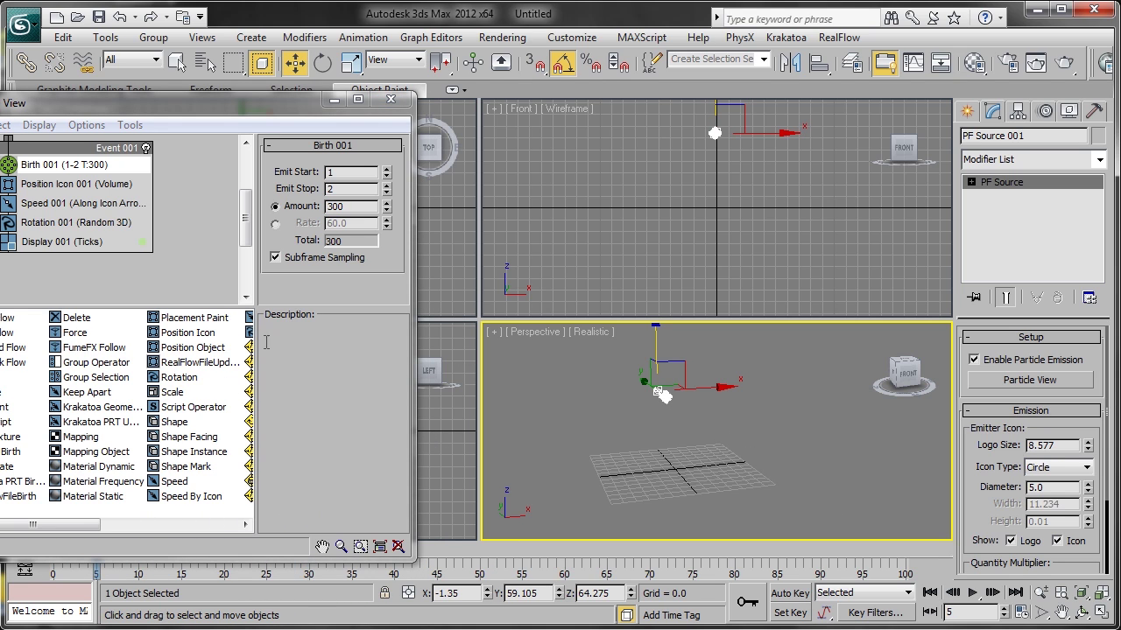
pyautogui.click(75, 203)
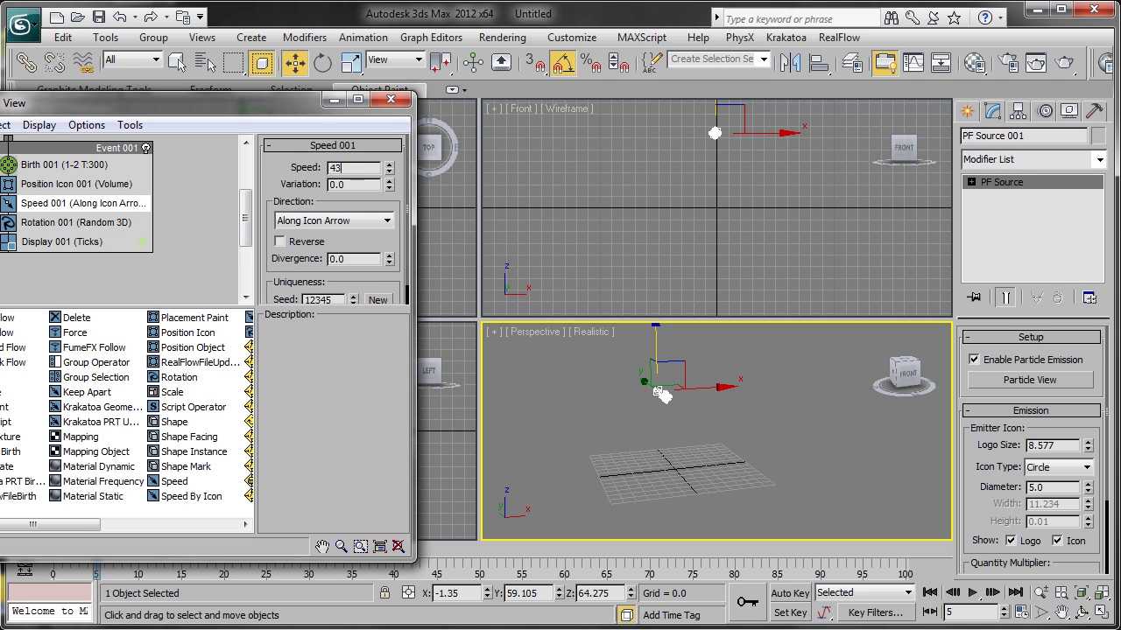
pyautogui.press('Return')
pyautogui.write('6')
pyautogui.click(343, 224)
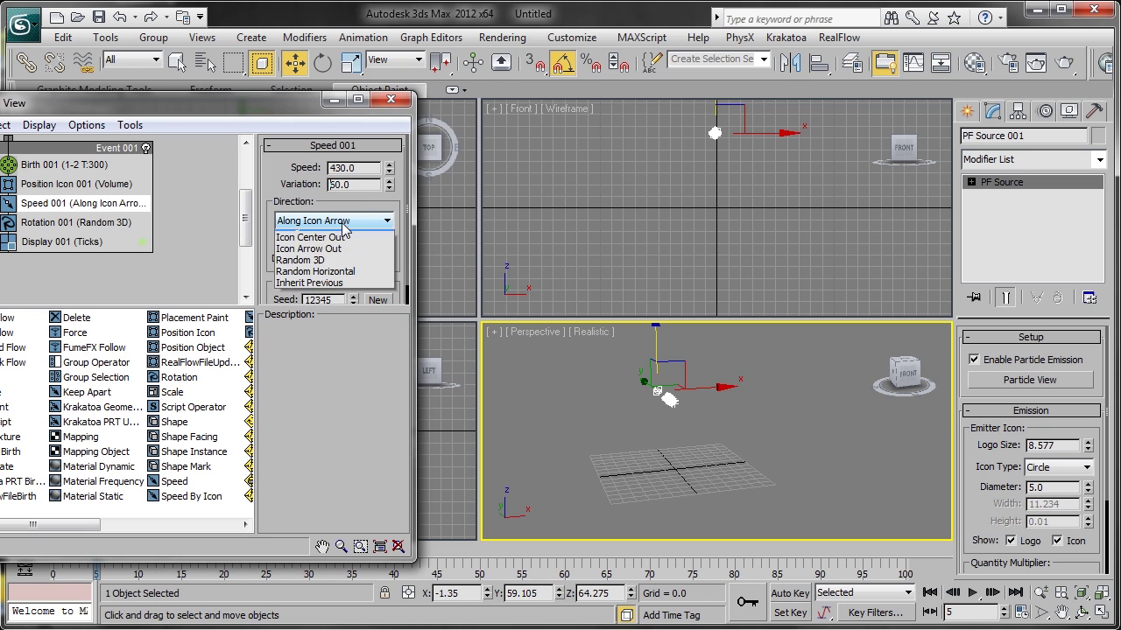
pyautogui.click(355, 230)
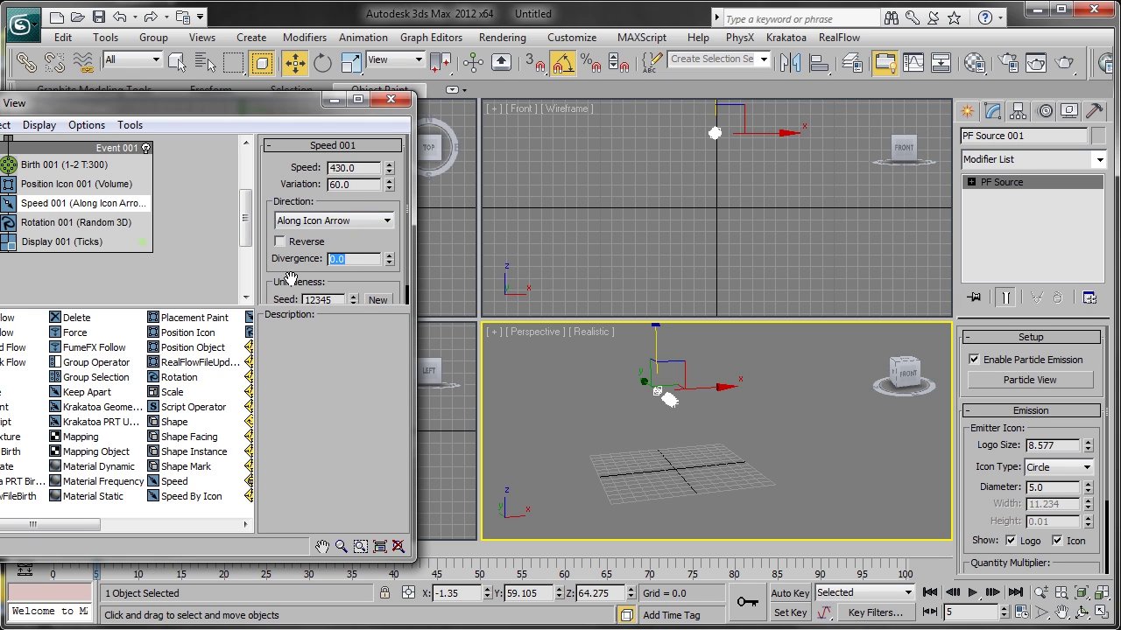
pyautogui.press('Return')
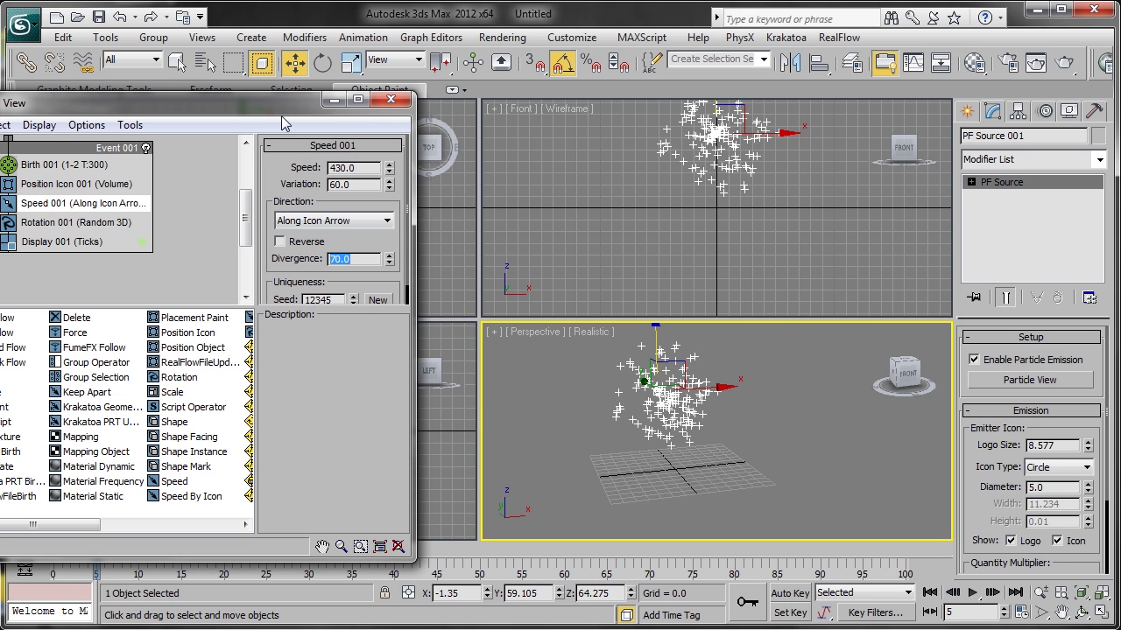
pyautogui.moveTo(288, 113); pyautogui.dragTo(294, 99)
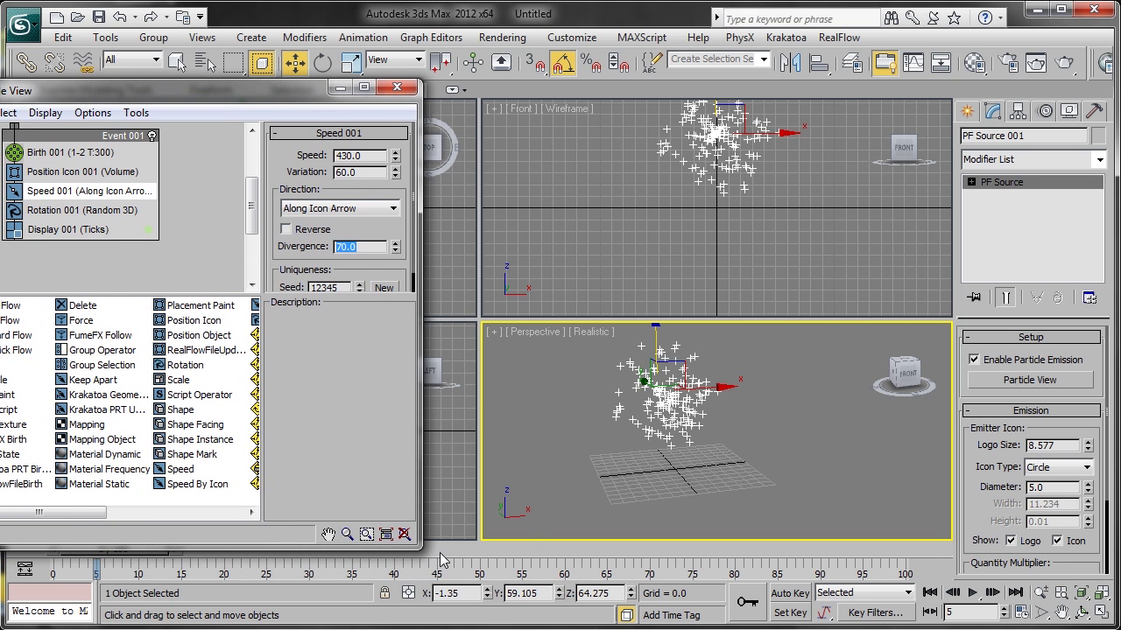
pyautogui.moveTo(442, 560); pyautogui.dragTo(153, 529)
pyautogui.press('w')
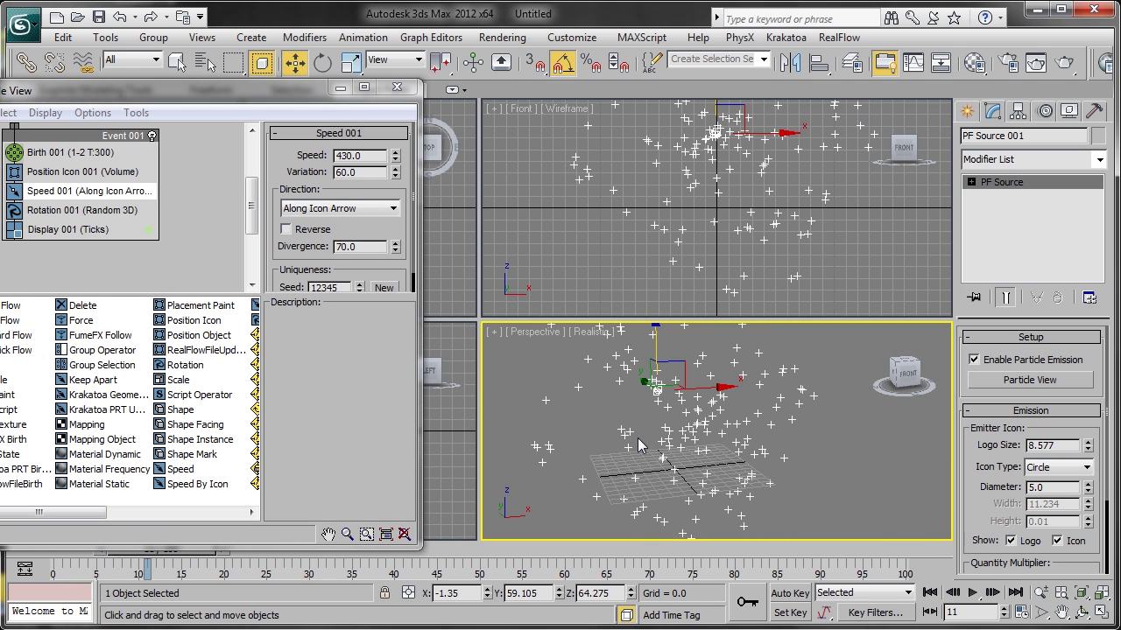
# Step: Add a Delete operator removing particles by age, Life Span 1, Variation 2
pyautogui.click(83, 307)
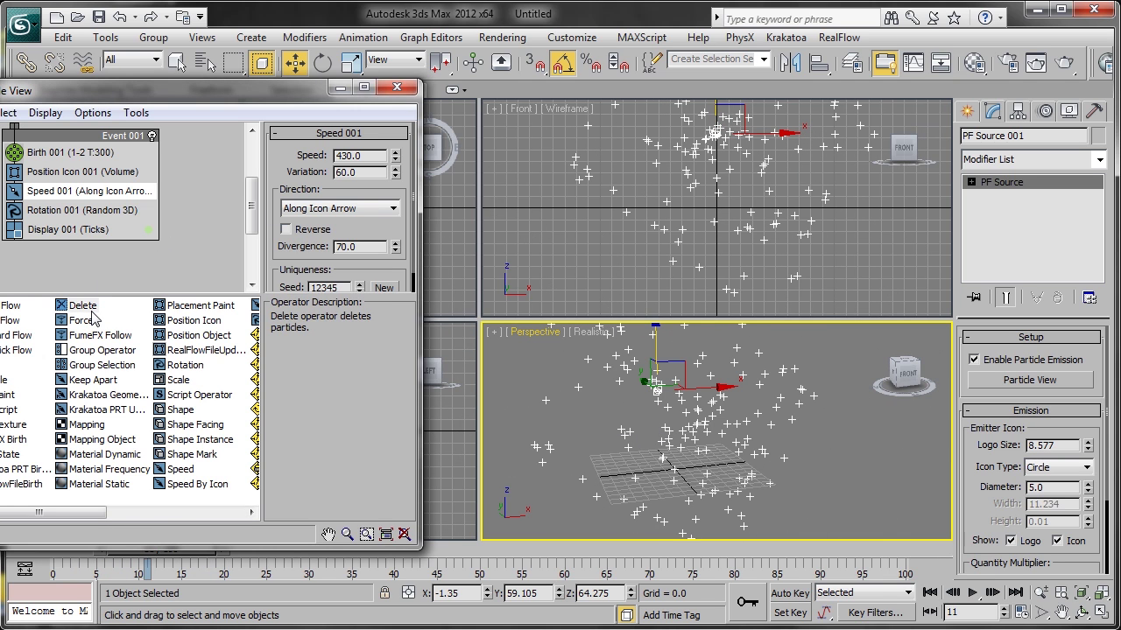
pyautogui.moveTo(151, 98); pyautogui.dragTo(261, 108)
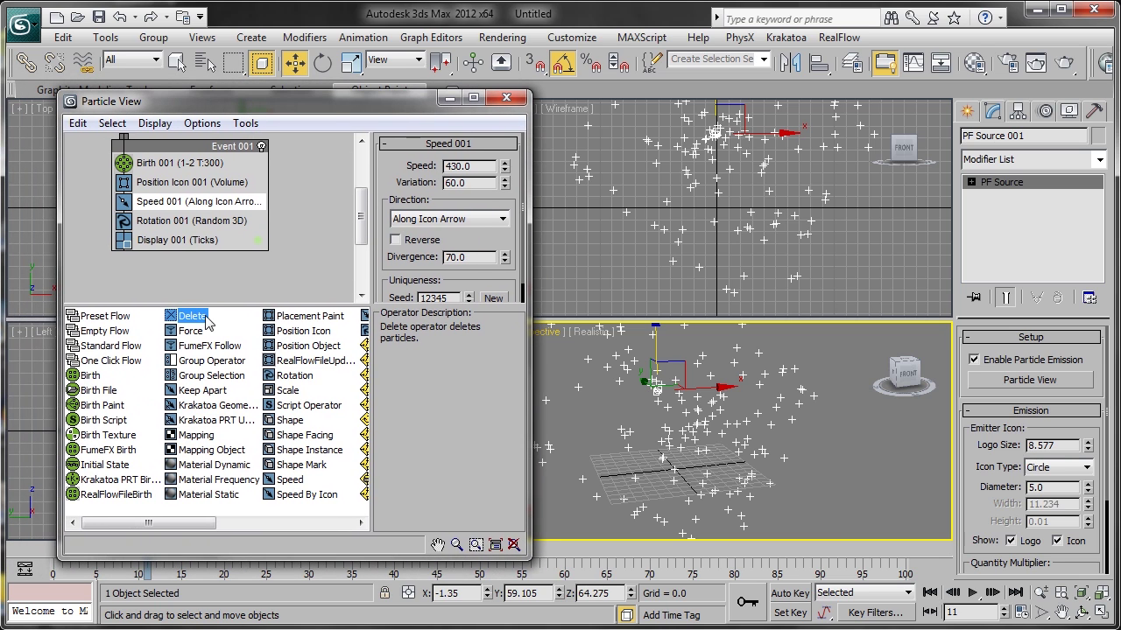
pyautogui.moveTo(191, 316); pyautogui.dragTo(177, 240)
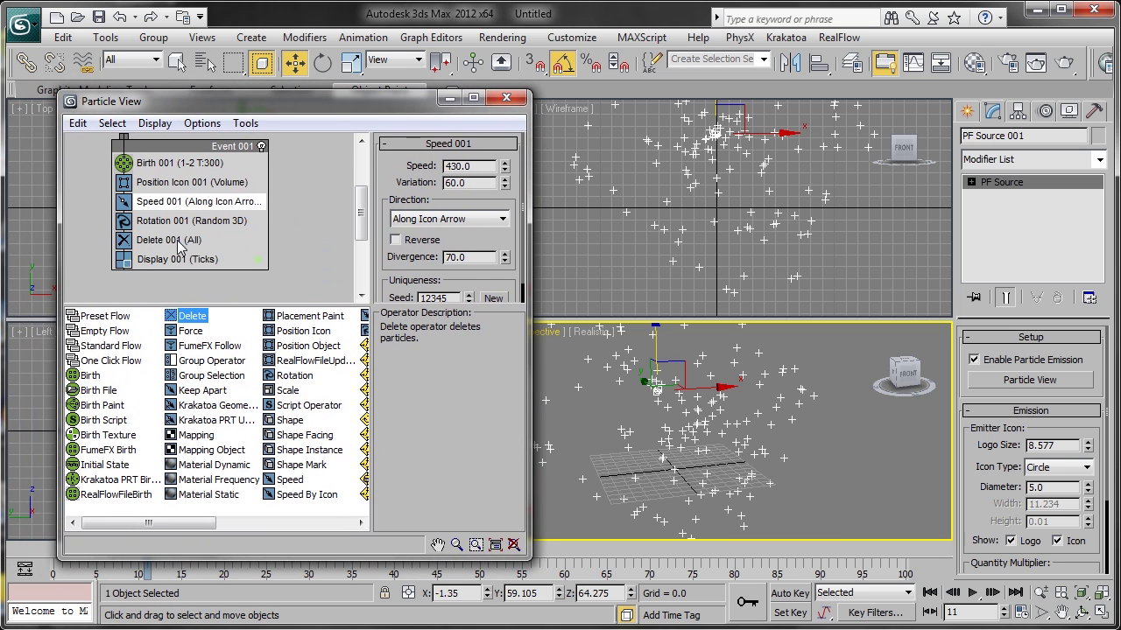
pyautogui.click(180, 240)
pyautogui.click(427, 214)
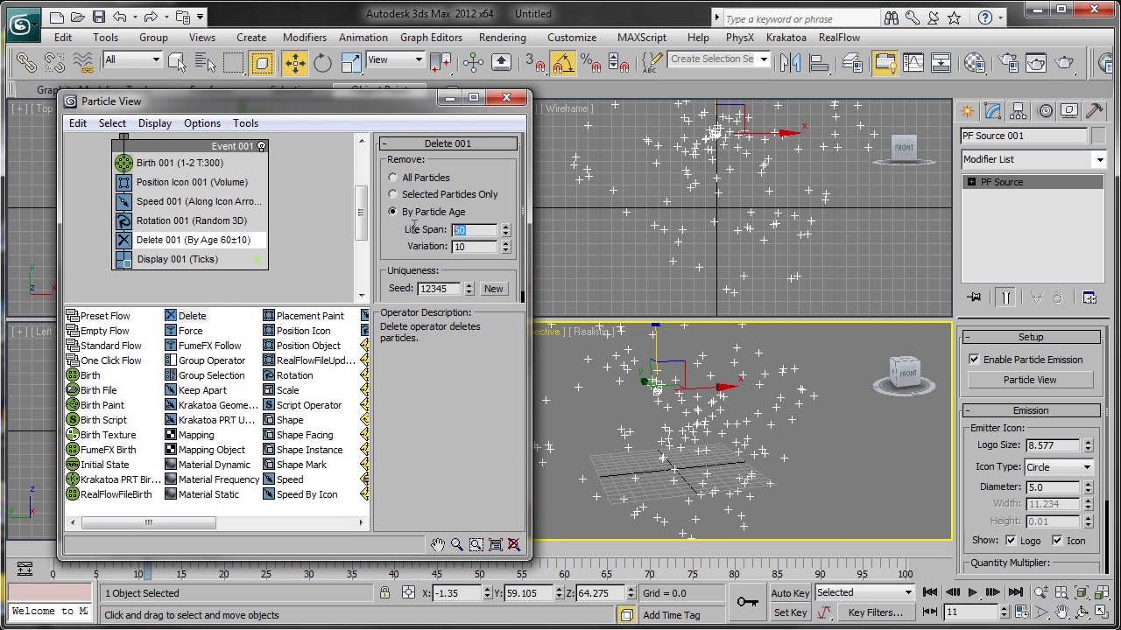
pyautogui.press('Tab')
pyautogui.write('2')
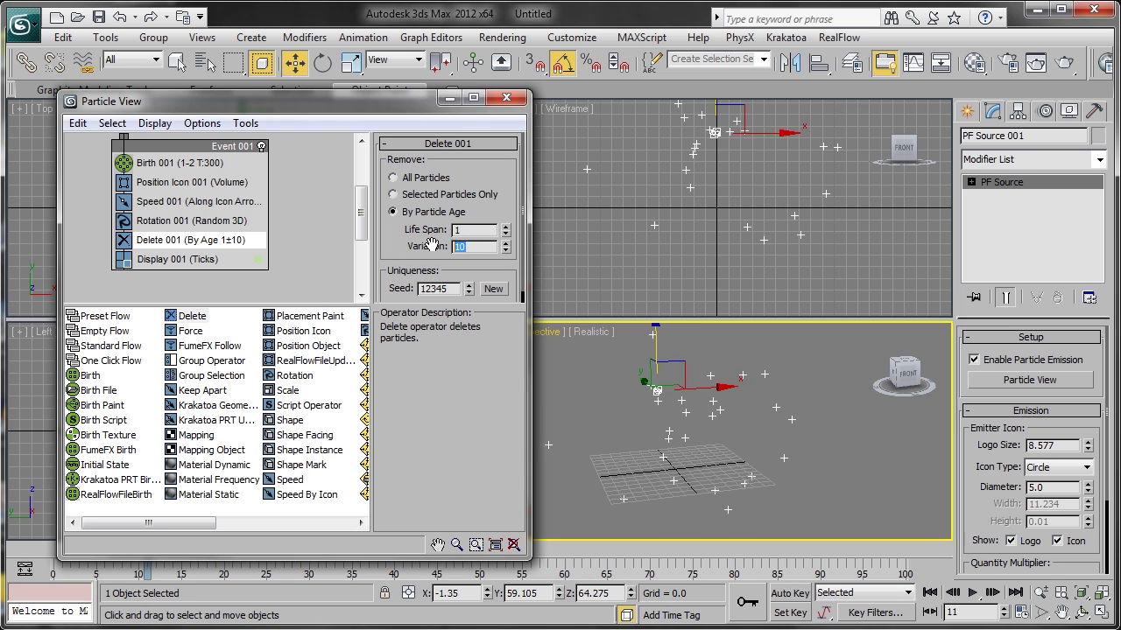
pyautogui.press('Return')
# Step: Close Particle View, preview the burst playback, and rewind to frame 0
pyautogui.click(506, 97)
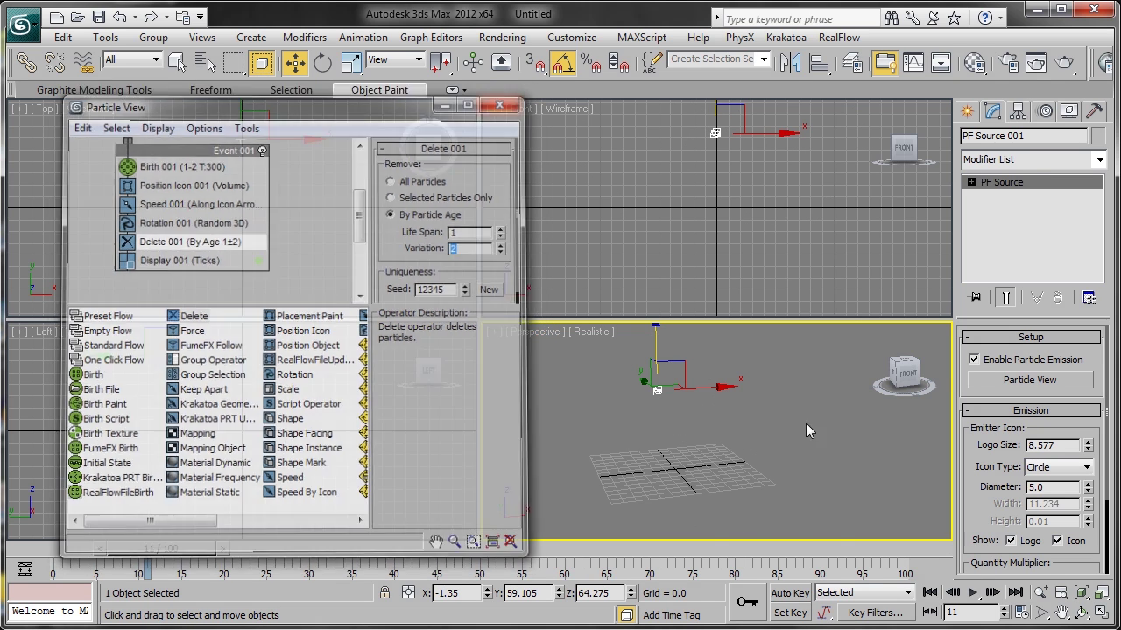
pyautogui.click(973, 593)
pyautogui.click(974, 593)
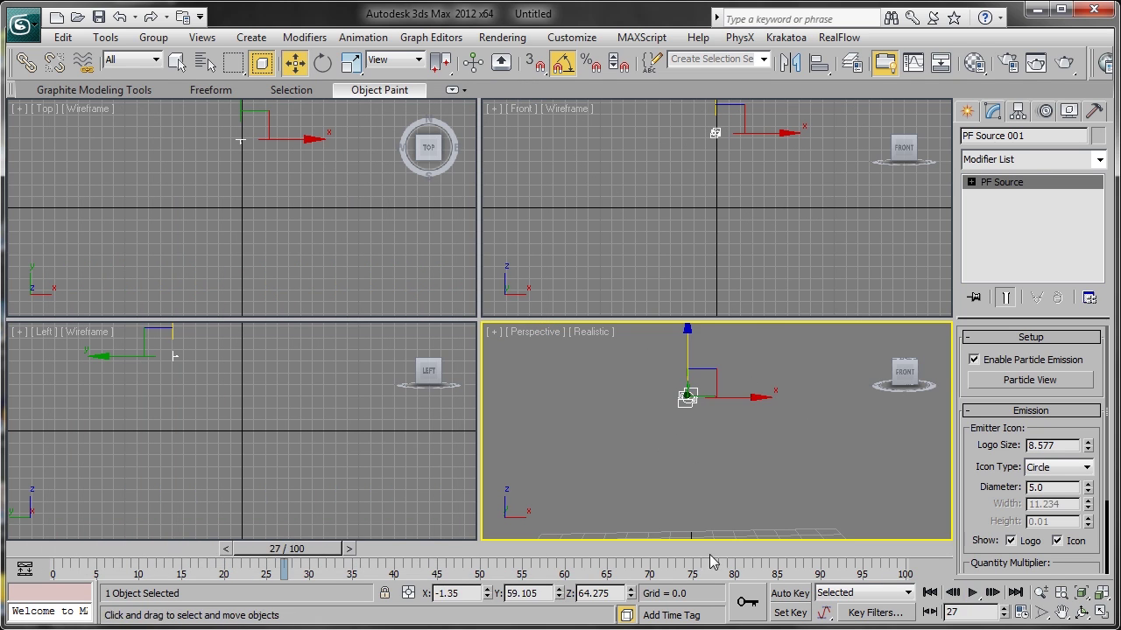
pyautogui.moveTo(324, 550); pyautogui.dragTo(86, 545)
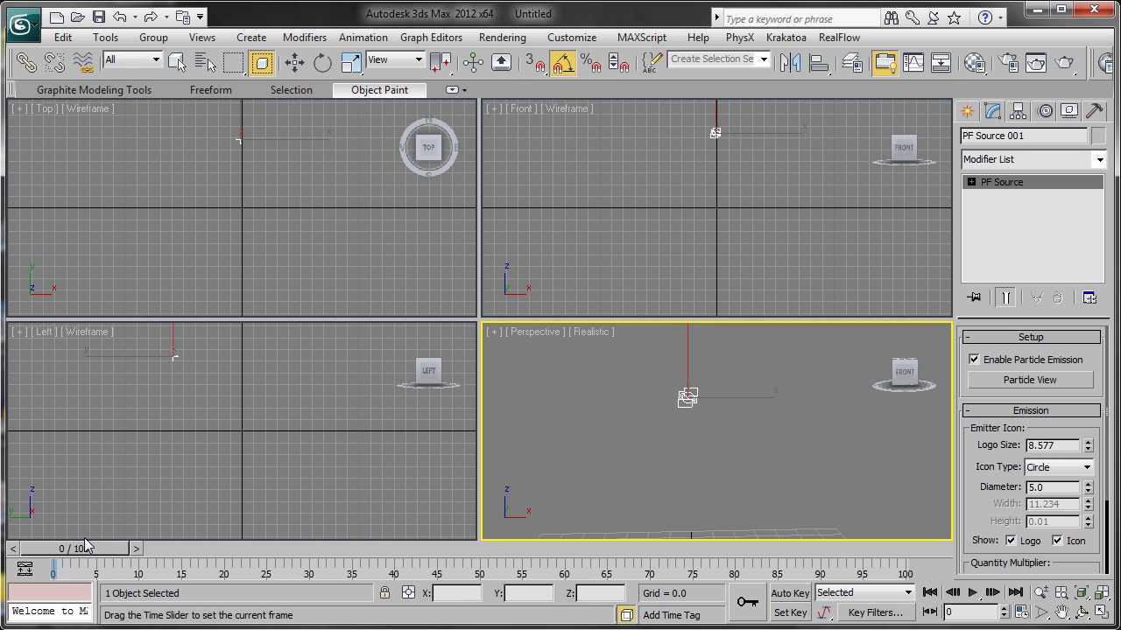
# Step: Draw a FumeFX simulation grid over the emitter from the origin
pyautogui.click(969, 112)
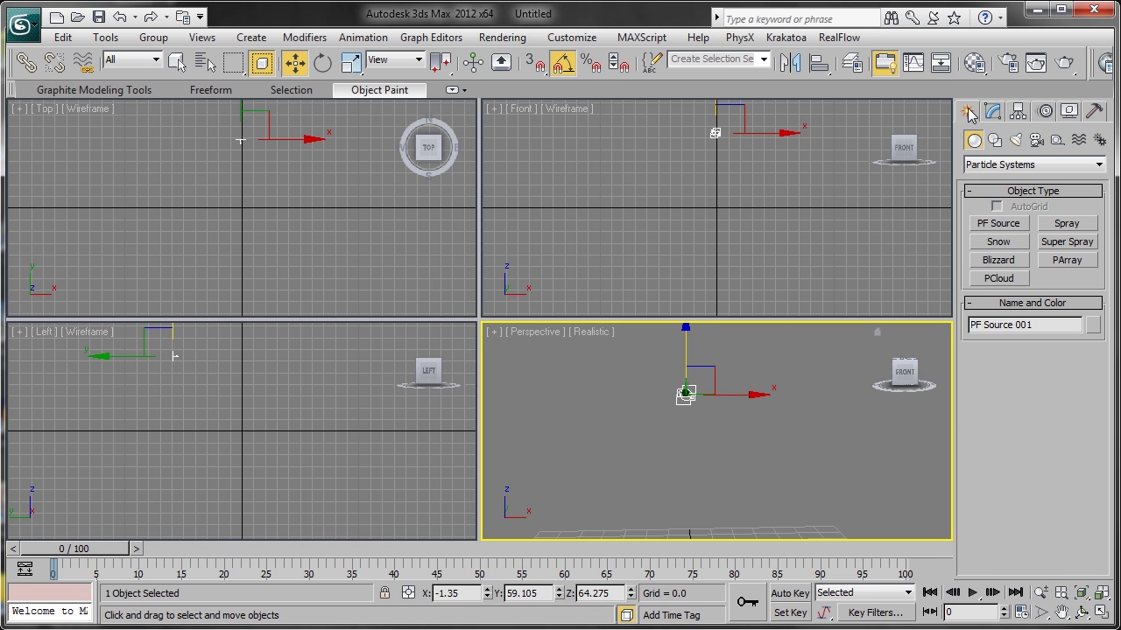
pyautogui.click(1001, 166)
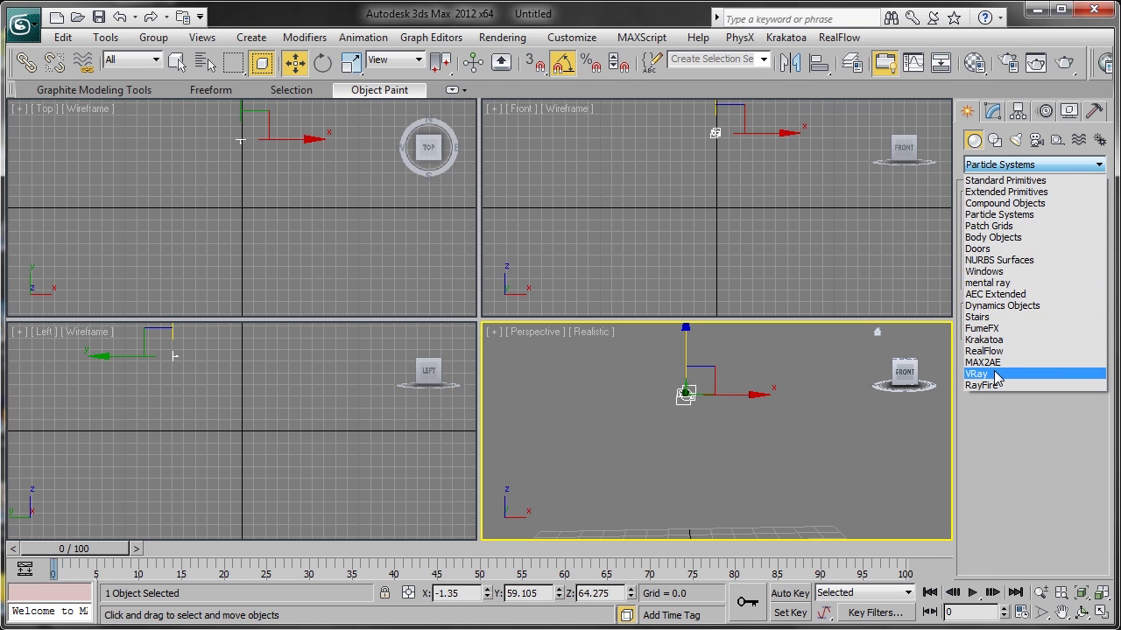
pyautogui.click(985, 328)
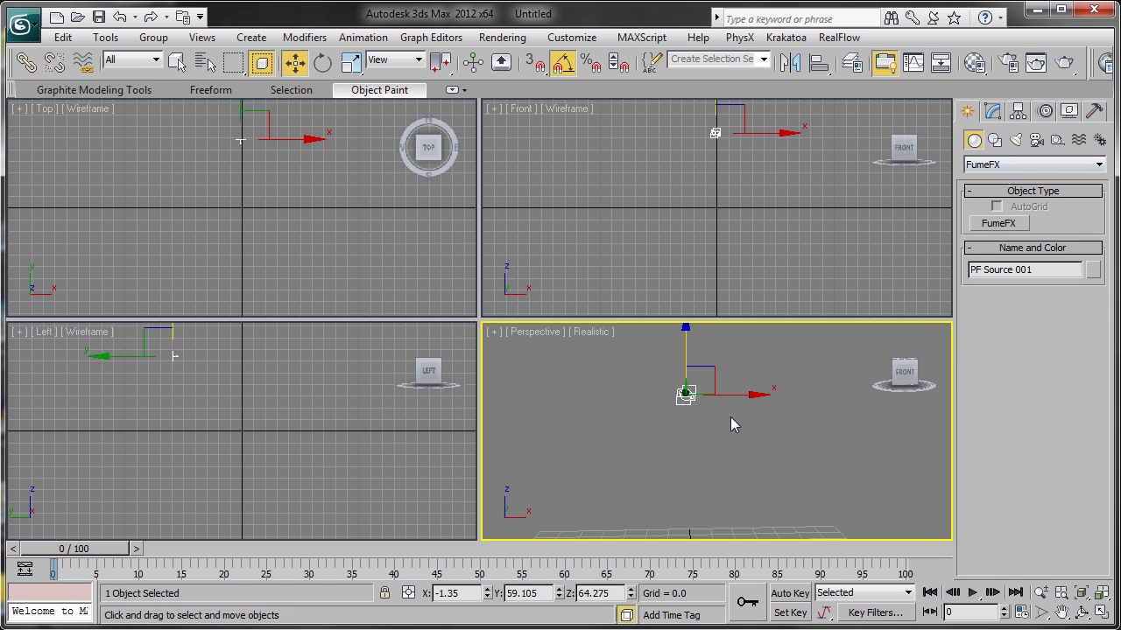
pyautogui.keyDown('alt'); pyautogui.moveTo(733, 424); pyautogui.dragTo(783, 429, button='middle'); pyautogui.keyUp('alt')
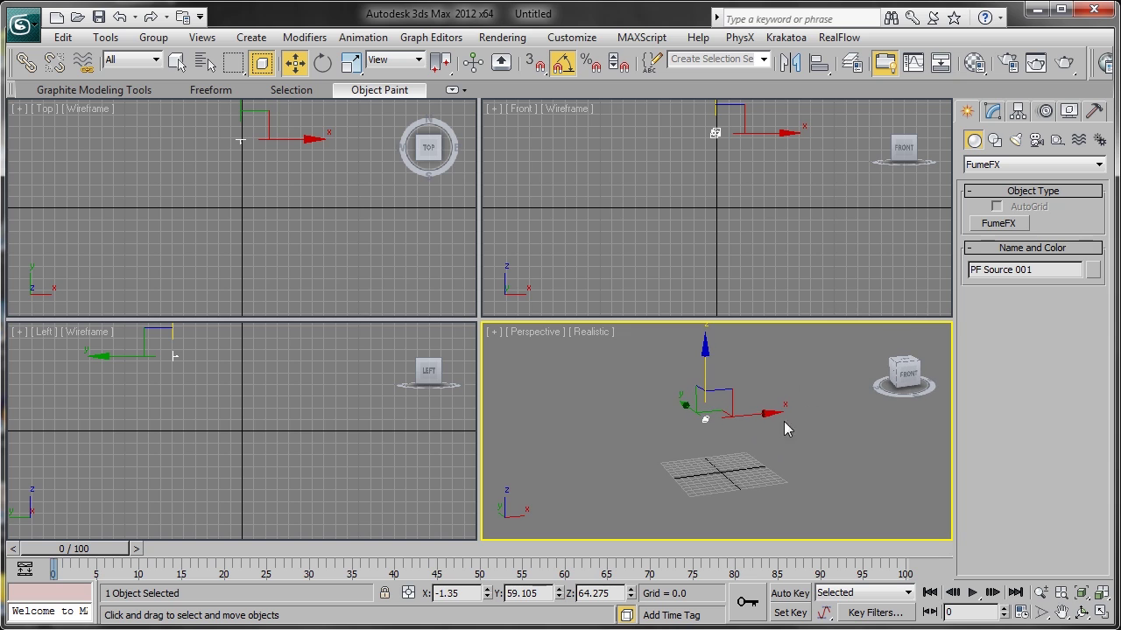
pyautogui.click(998, 223)
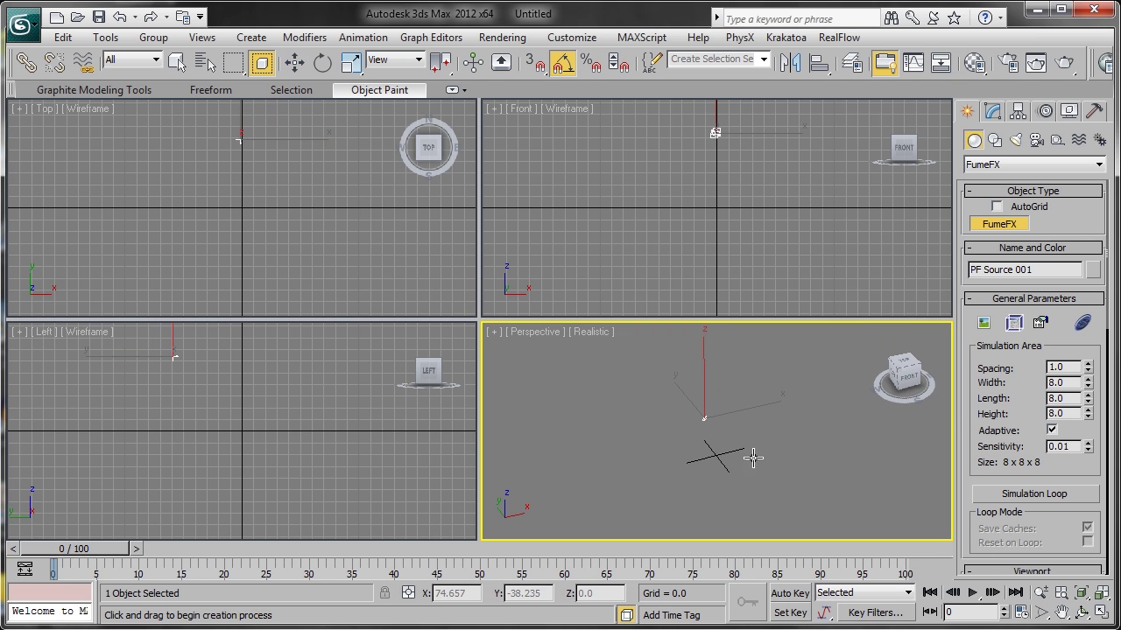
pyautogui.moveTo(738, 411); pyautogui.dragTo(690, 500)
pyautogui.click(698, 457)
pyautogui.rightClick(698, 458)
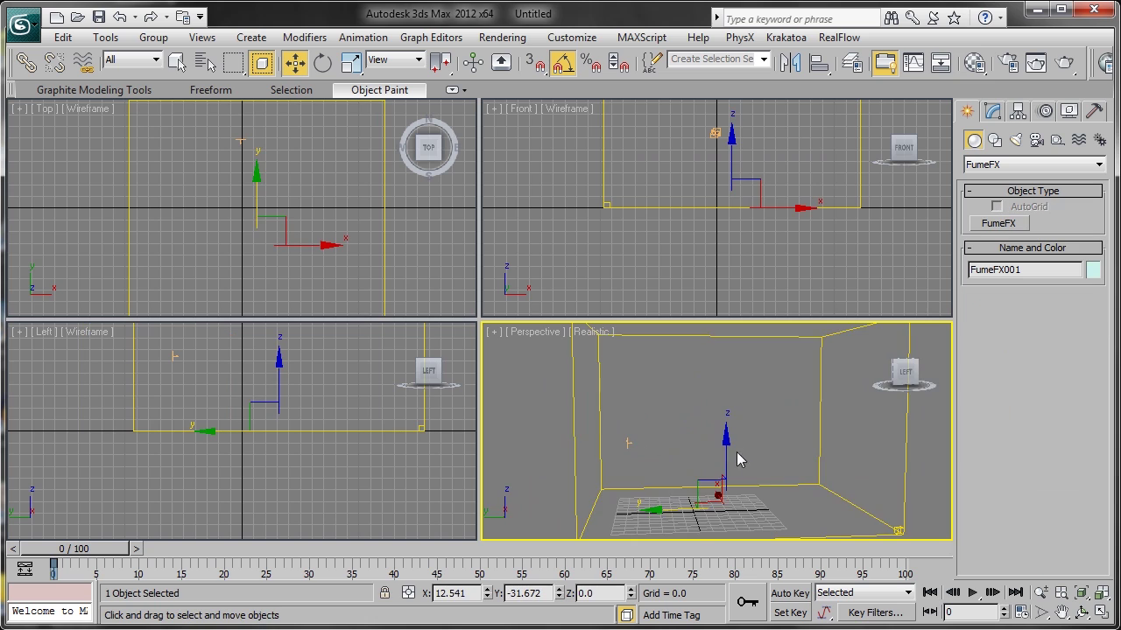
# Step: Place an FFX Particle Src reading PF Source 001, radius 3.65, viewed at frame 3
pyautogui.click(1058, 141)
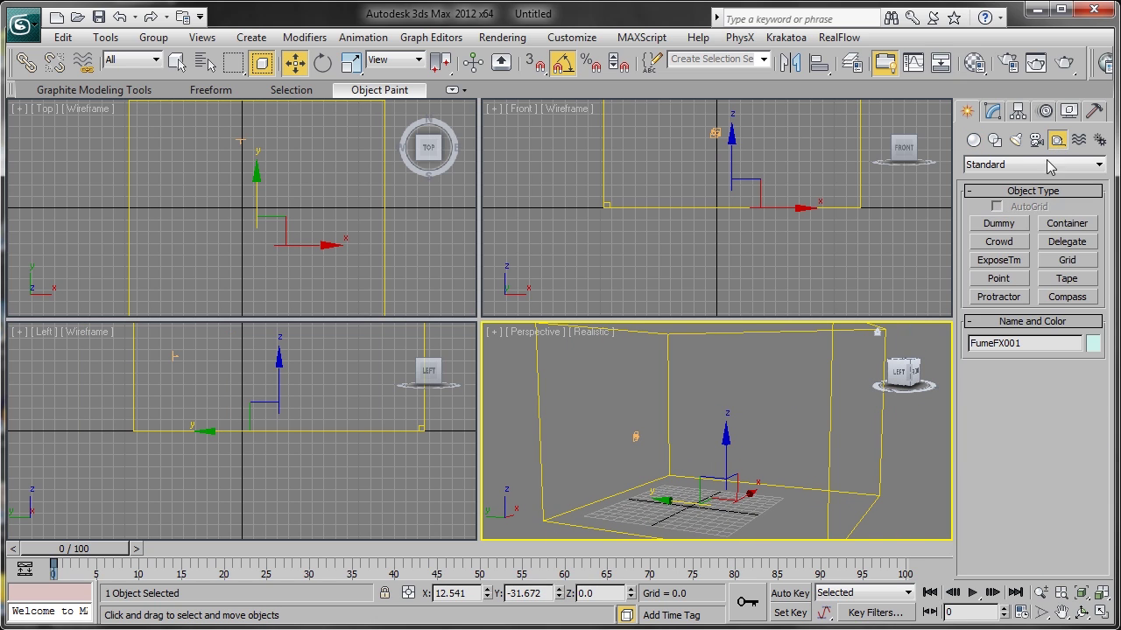
pyautogui.click(1047, 164)
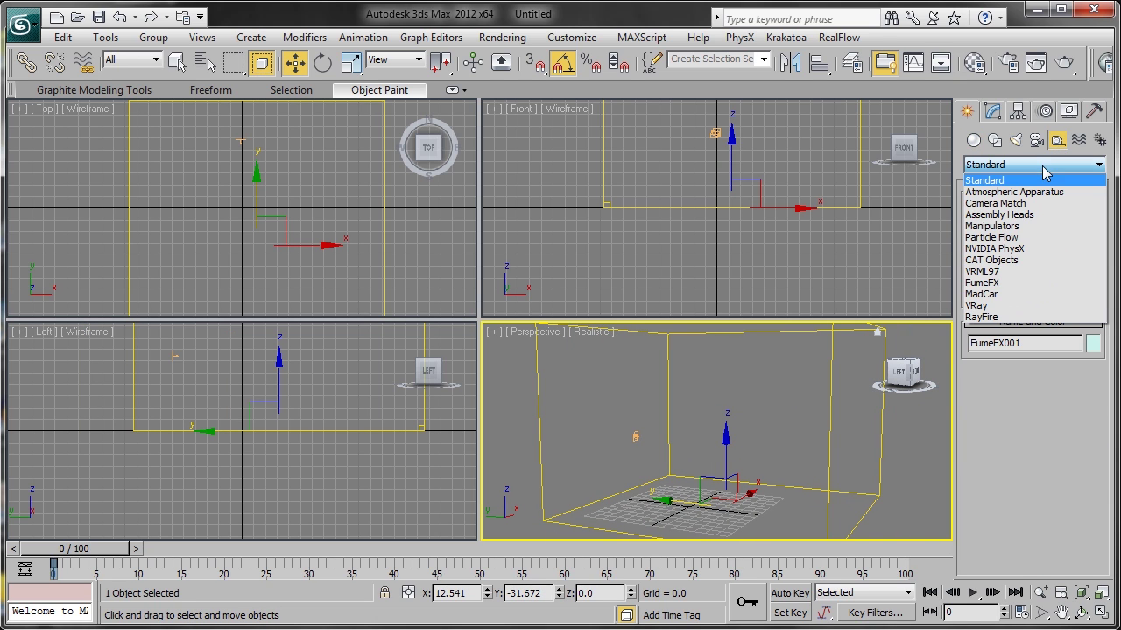
pyautogui.click(1012, 283)
pyautogui.click(1005, 245)
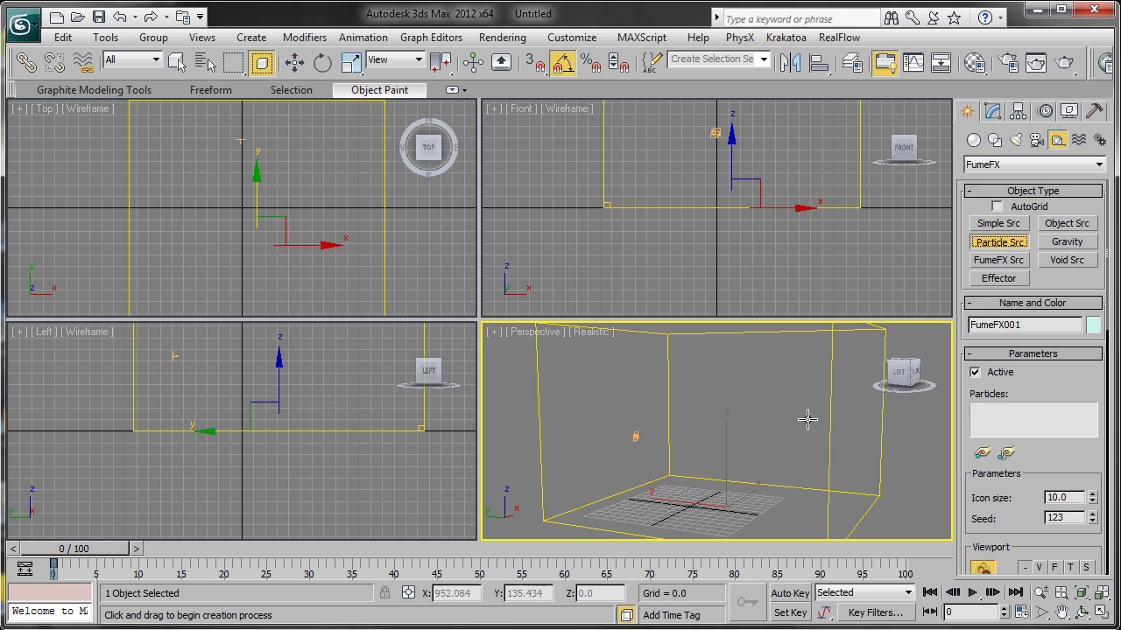
pyautogui.scroll(-5, 801, 420)
pyautogui.moveTo(631, 510); pyautogui.dragTo(643, 516)
pyautogui.click(982, 451)
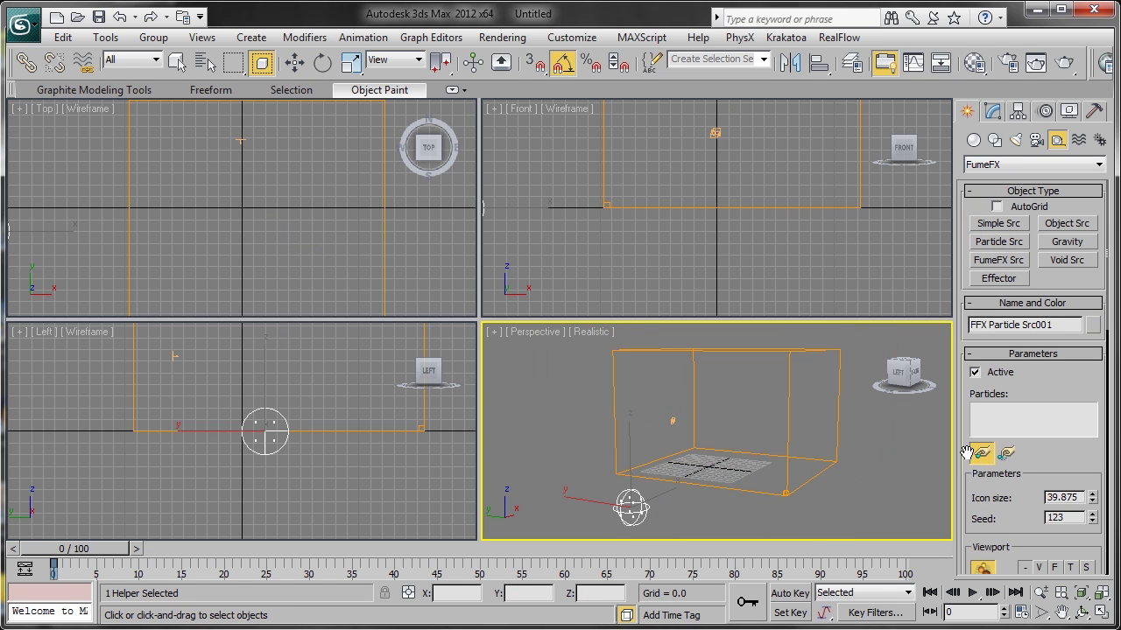
pyautogui.press('w')
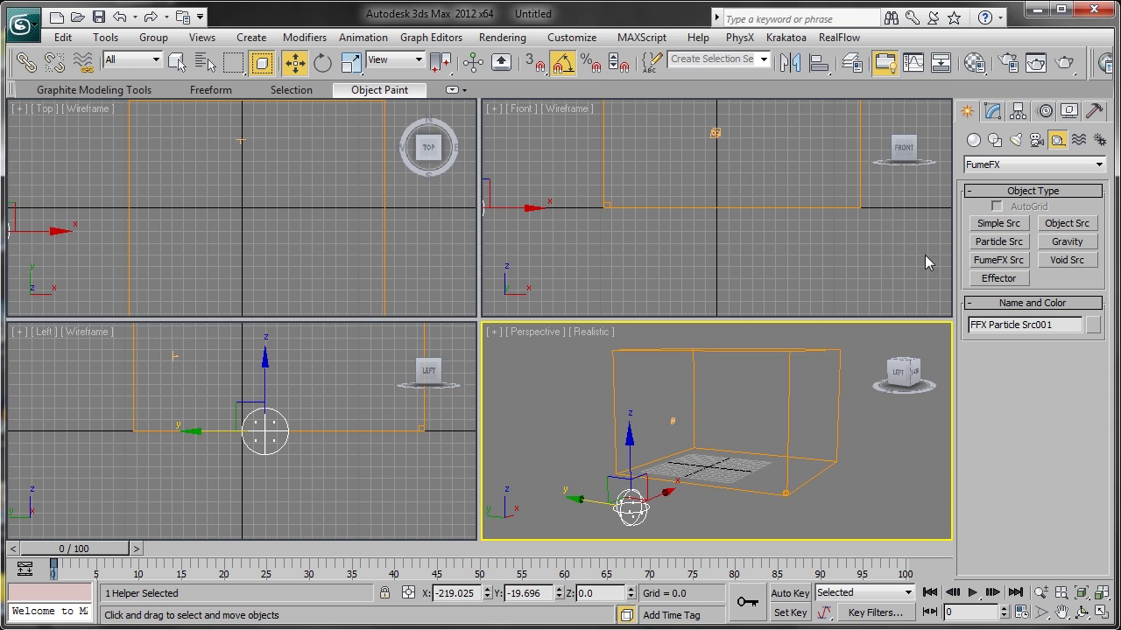
pyautogui.click(1001, 113)
pyautogui.moveTo(1011, 496); pyautogui.dragTo(1015, 380)
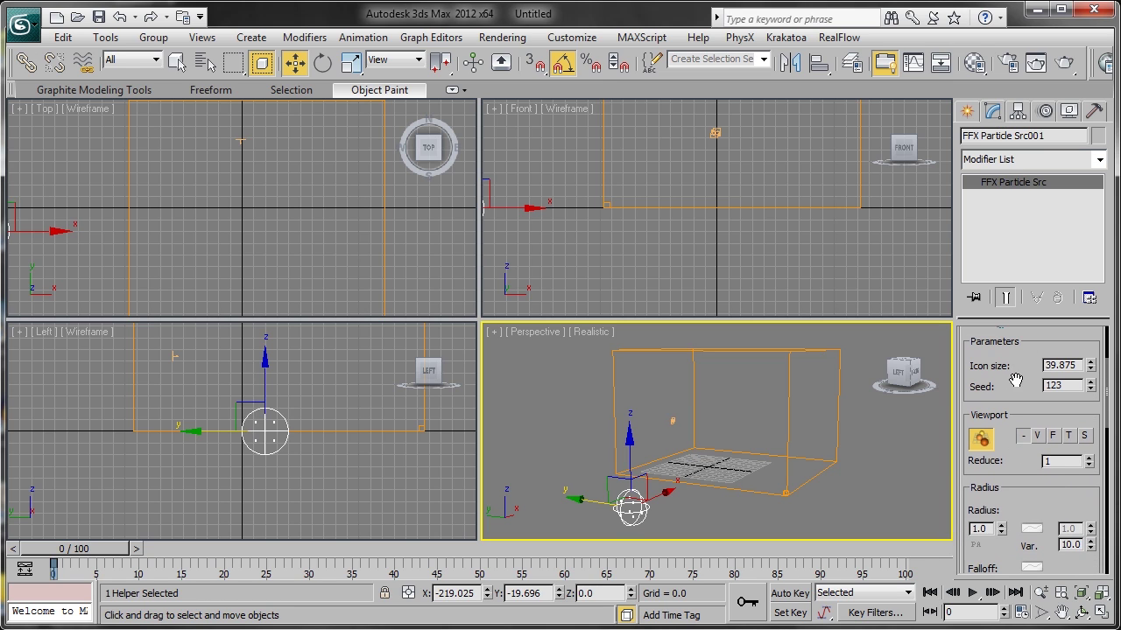
pyautogui.scroll(6, 744, 474)
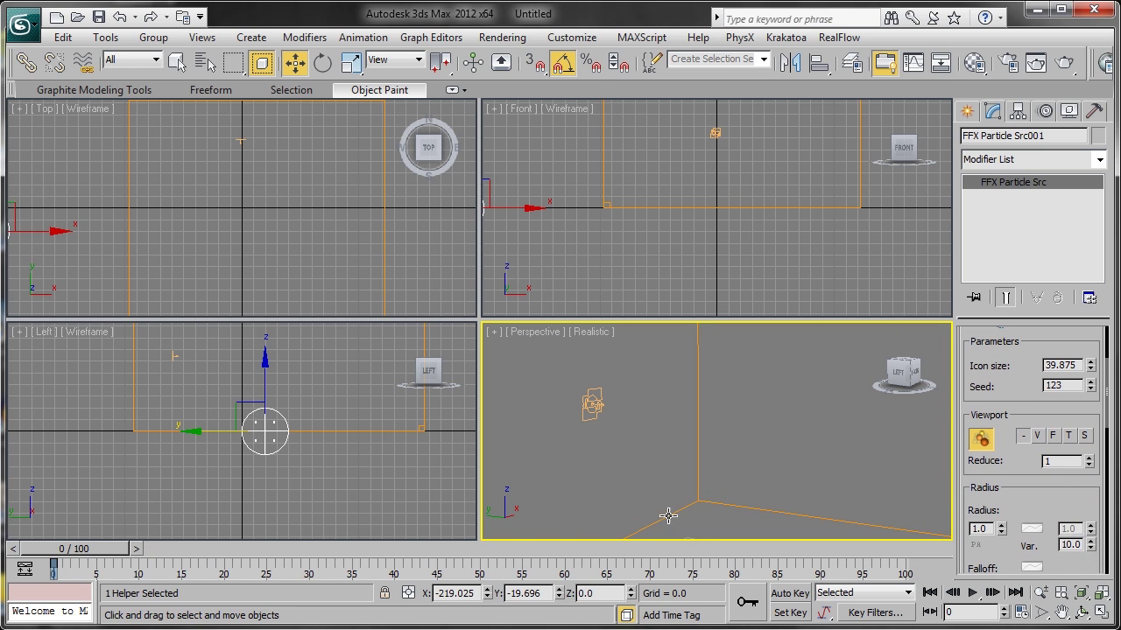
pyautogui.moveTo(116, 552); pyautogui.dragTo(127, 551)
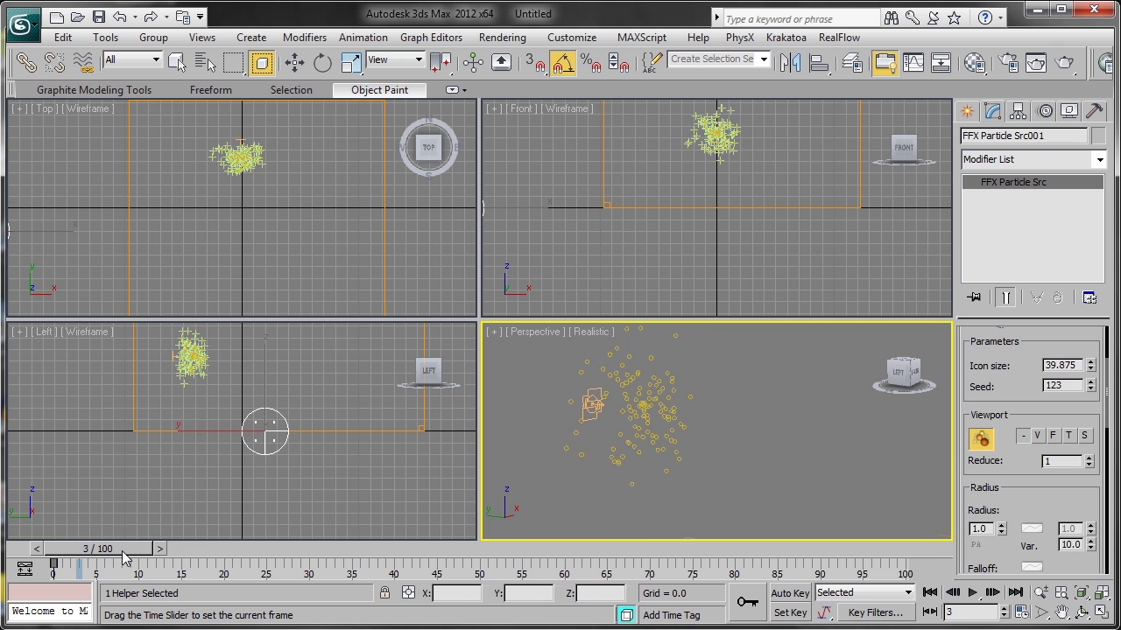
pyautogui.moveTo(1001, 529); pyautogui.dragTo(999, 301)
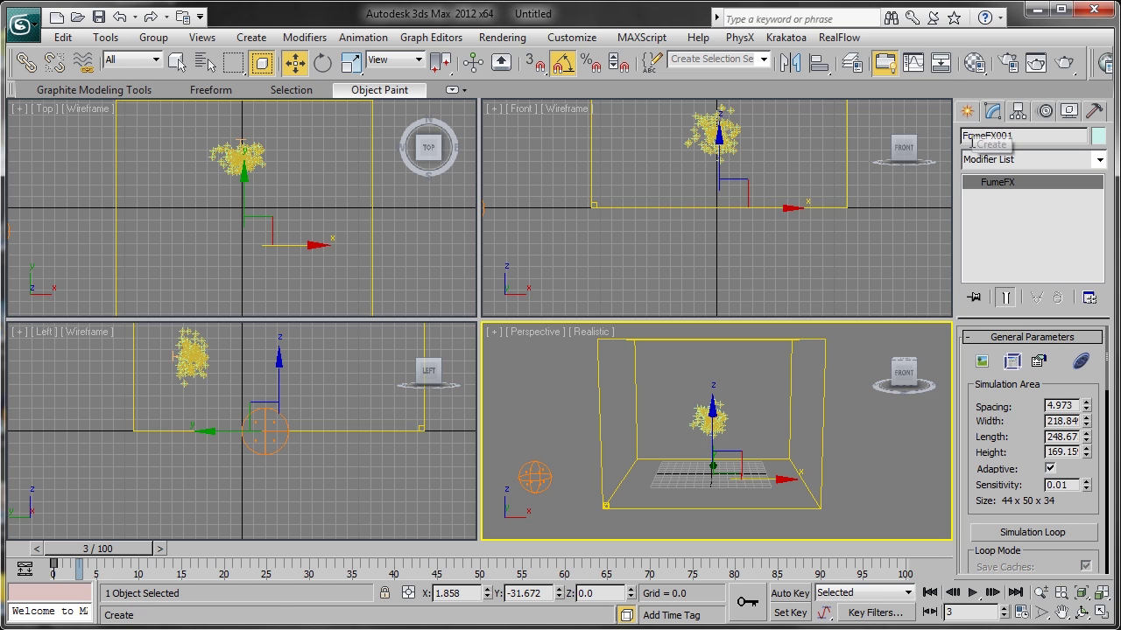
# Step: Pick FFX Particle Src001 as a source in FumeFX001's obj/src tab, then close the window
pyautogui.click(1012, 361)
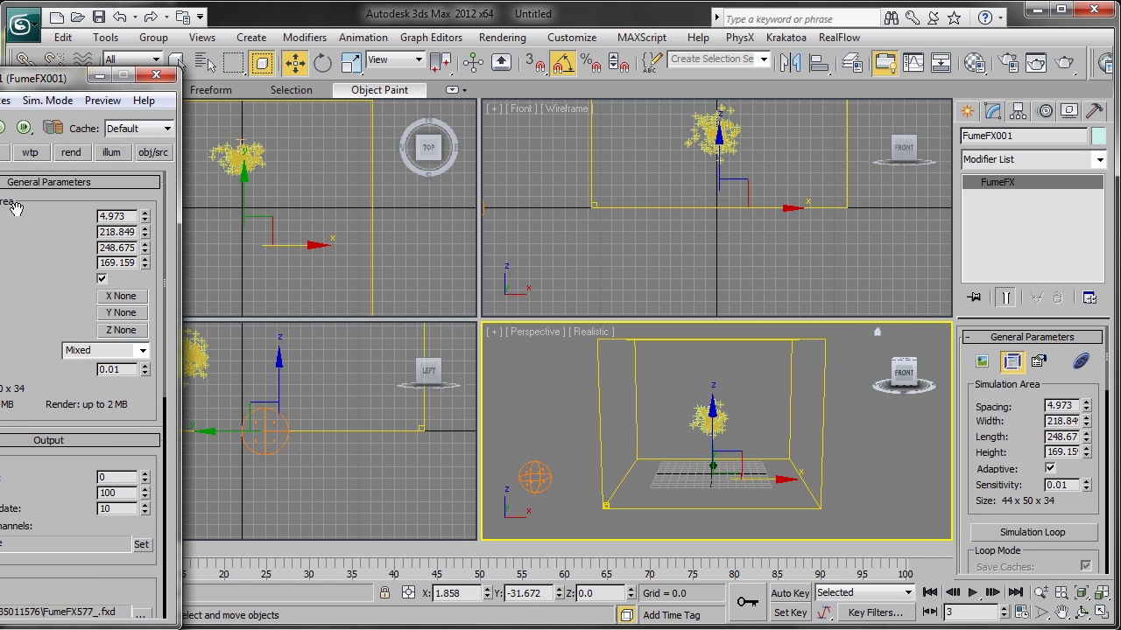
pyautogui.moveTo(46, 90); pyautogui.dragTo(186, 59)
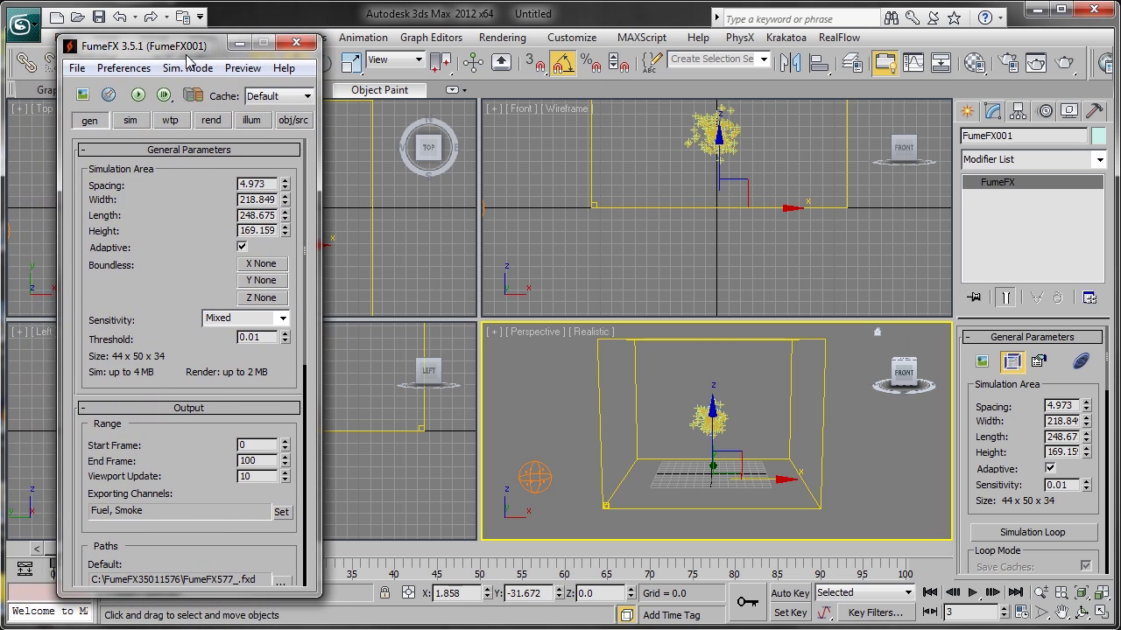
pyautogui.click(291, 121)
pyautogui.click(200, 357)
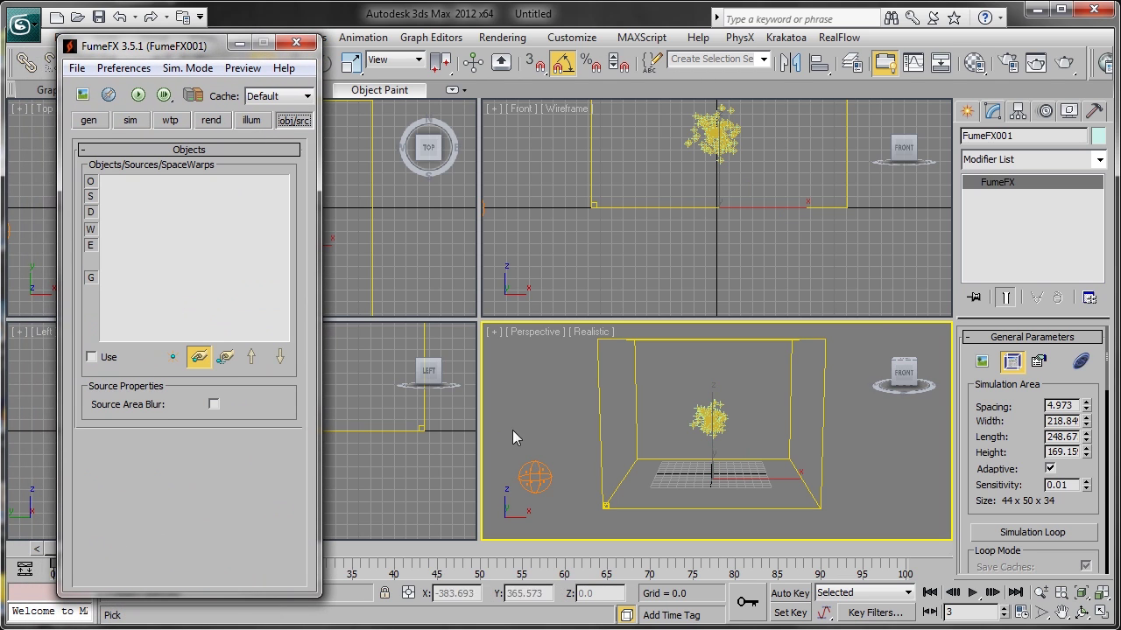
pyautogui.click(537, 484)
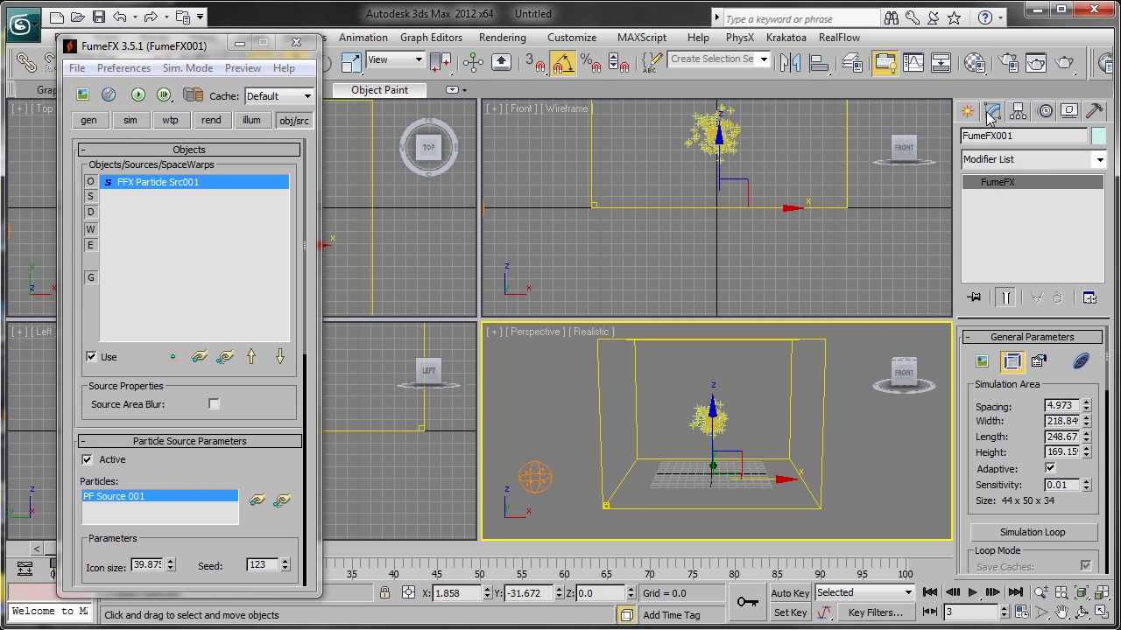
pyautogui.click(250, 121)
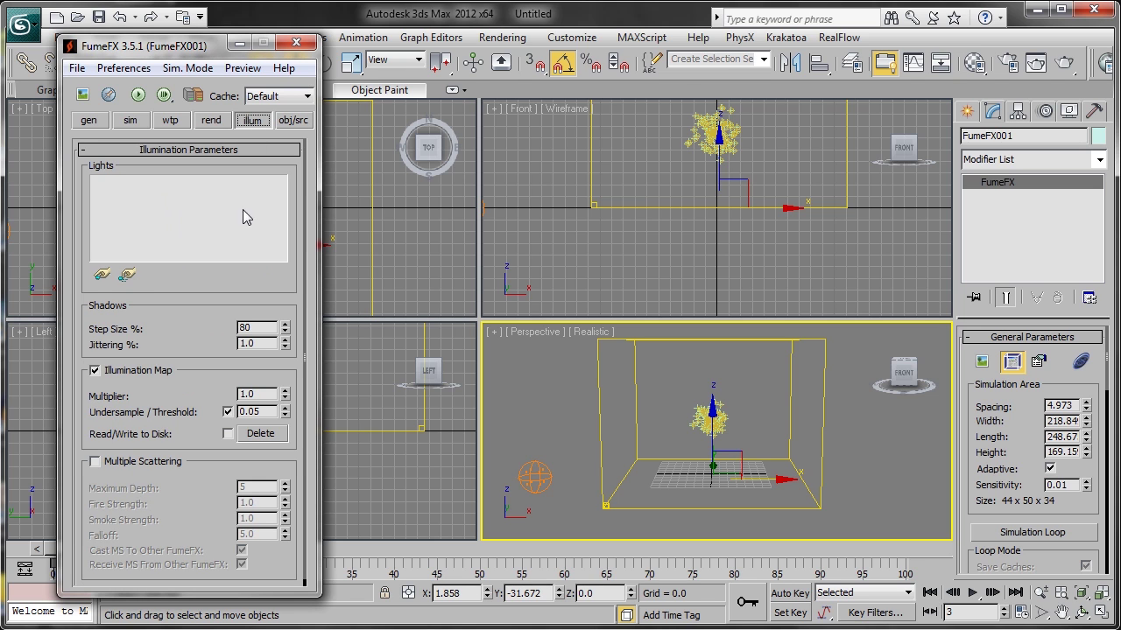
pyautogui.click(967, 111)
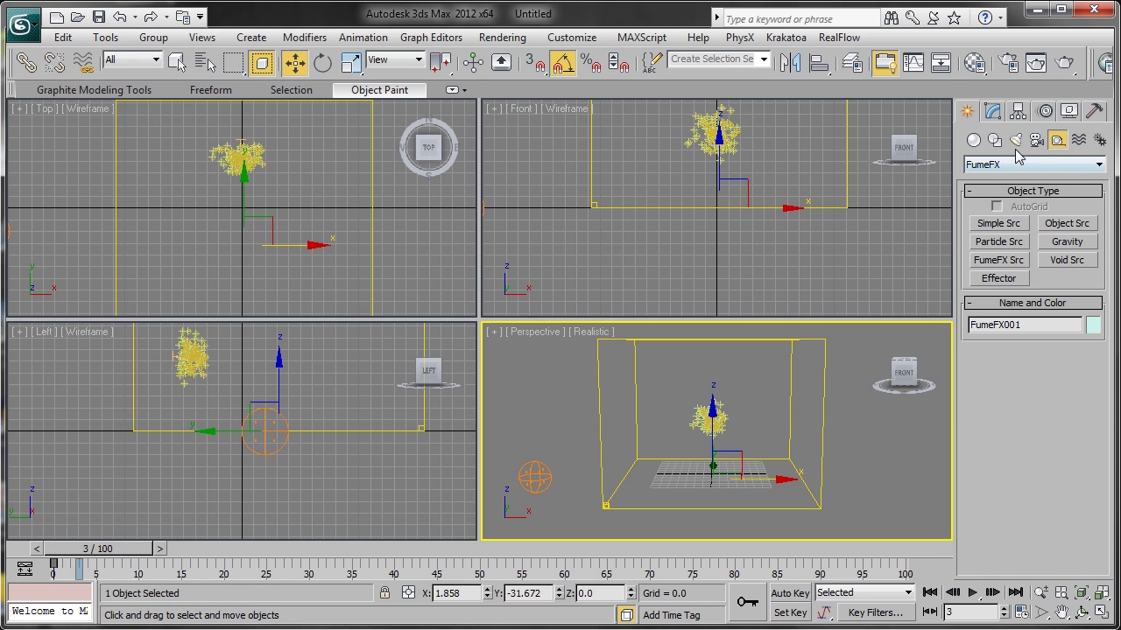
# Step: Create a standard Target Spot shining from the upper right onto the FumeFX grid
pyautogui.click(1016, 140)
pyautogui.click(1033, 165)
pyautogui.click(1007, 185)
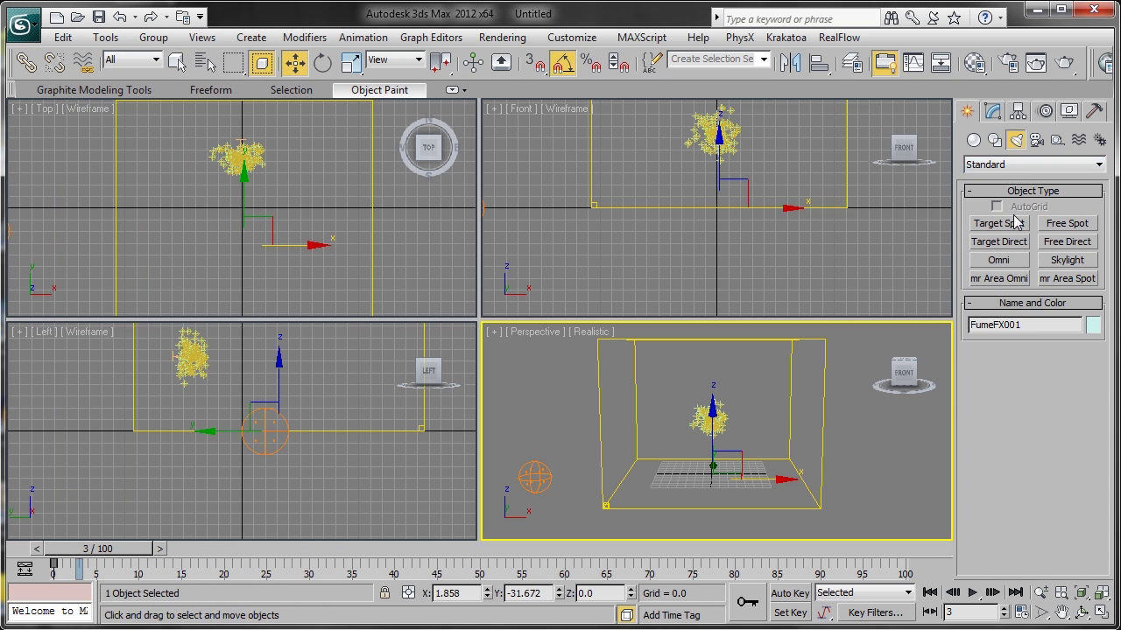
pyautogui.click(1003, 225)
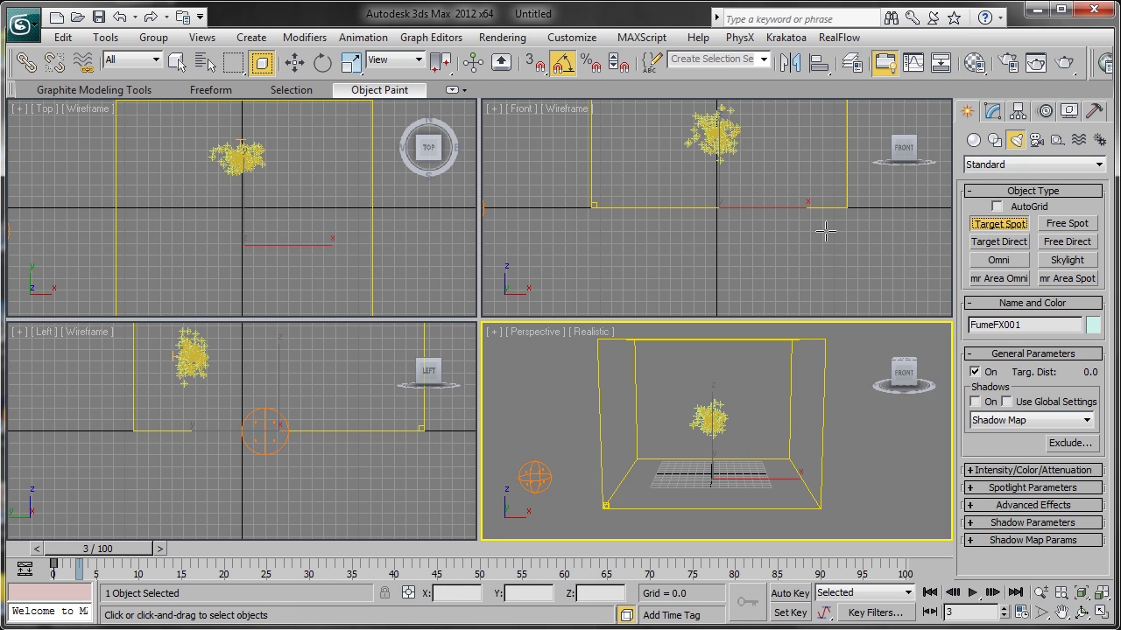
pyautogui.scroll(-4, 788, 229)
pyautogui.scroll(-3, 770, 241)
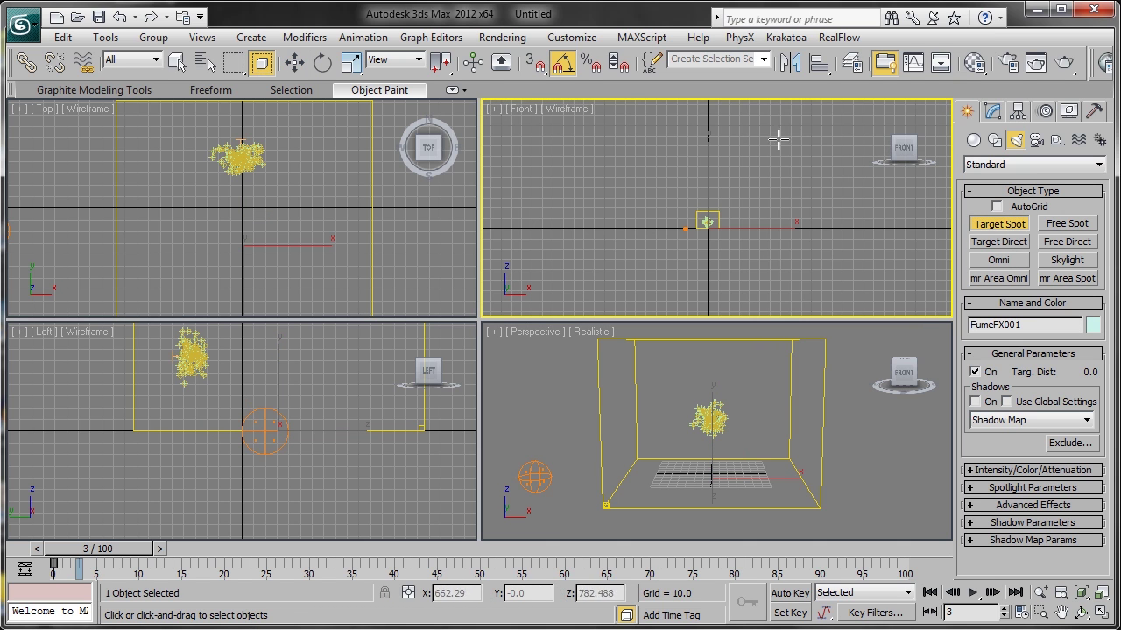
pyautogui.moveTo(788, 115); pyautogui.dragTo(715, 208)
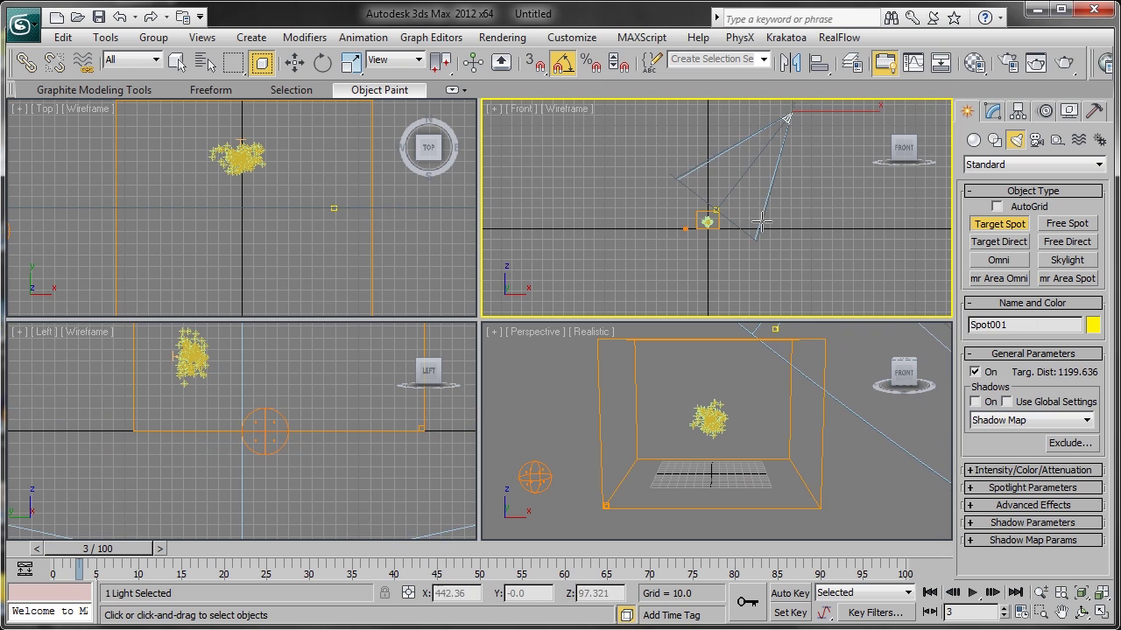
# Step: Give Spot001 VRayShadow shadows and expand its Shadow Parameters
pyautogui.click(993, 420)
pyautogui.click(1020, 509)
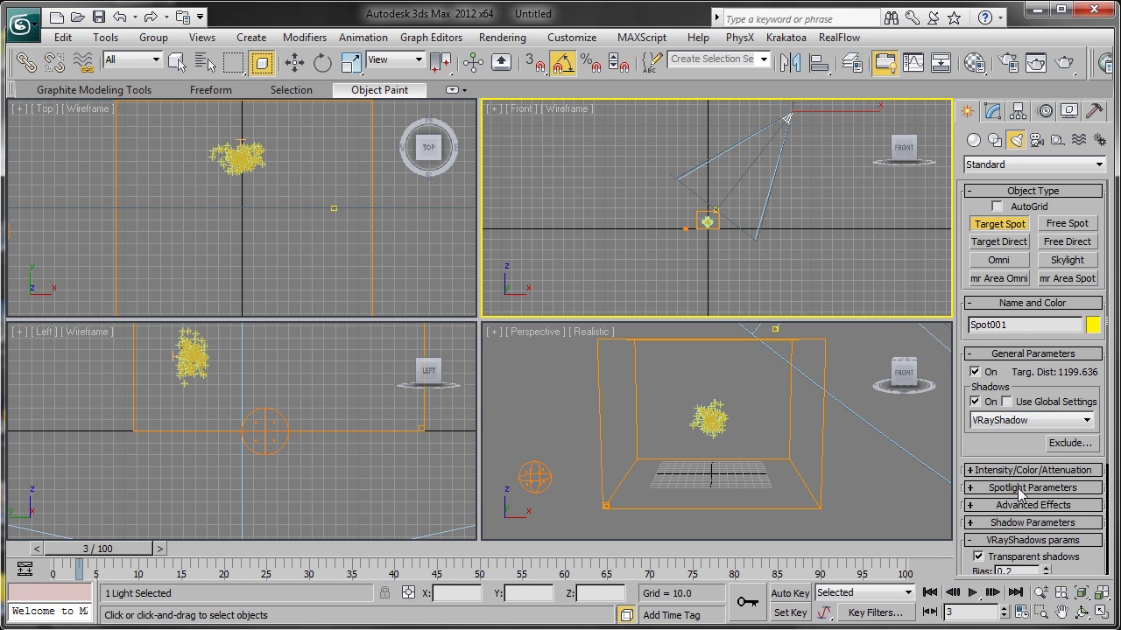
pyautogui.click(1022, 523)
pyautogui.scroll(-3, 1006, 490)
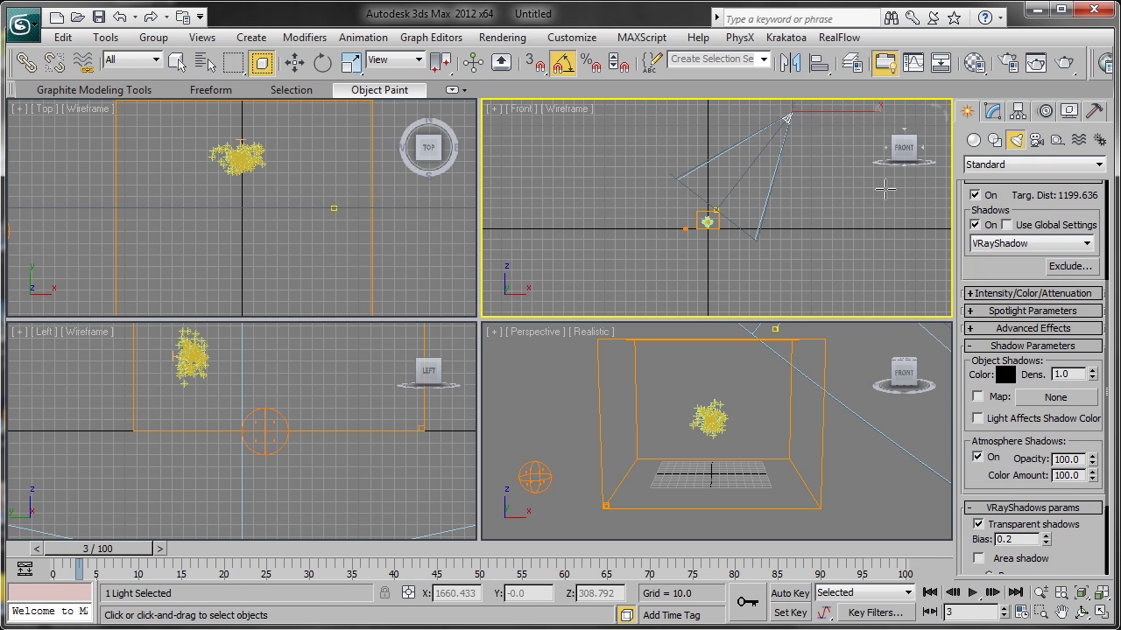
pyautogui.click(296, 66)
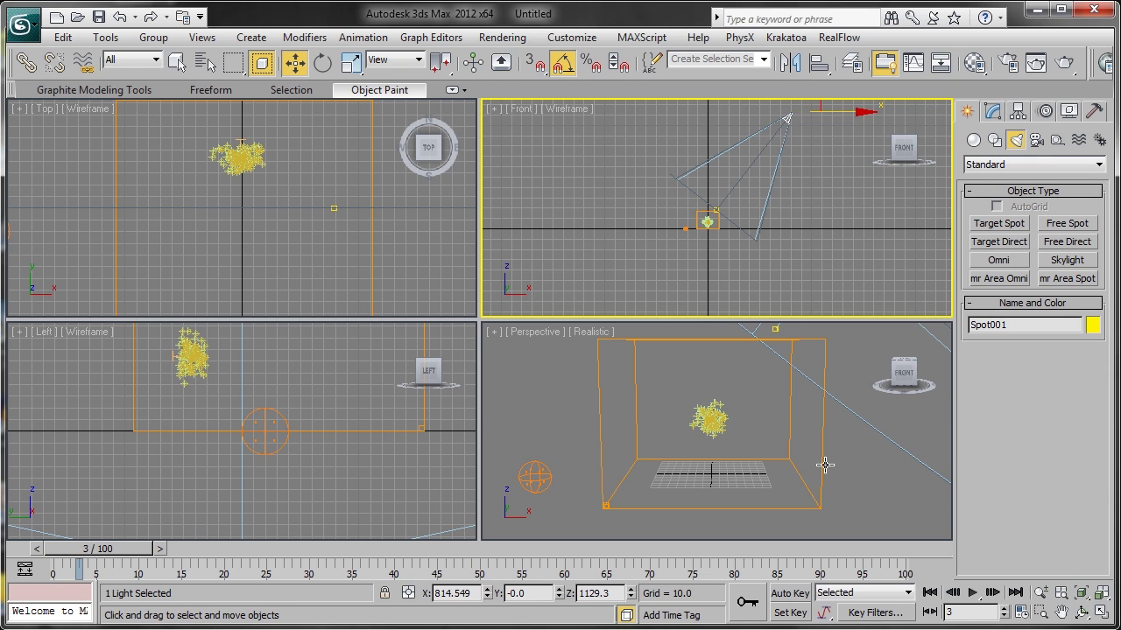
pyautogui.click(791, 430)
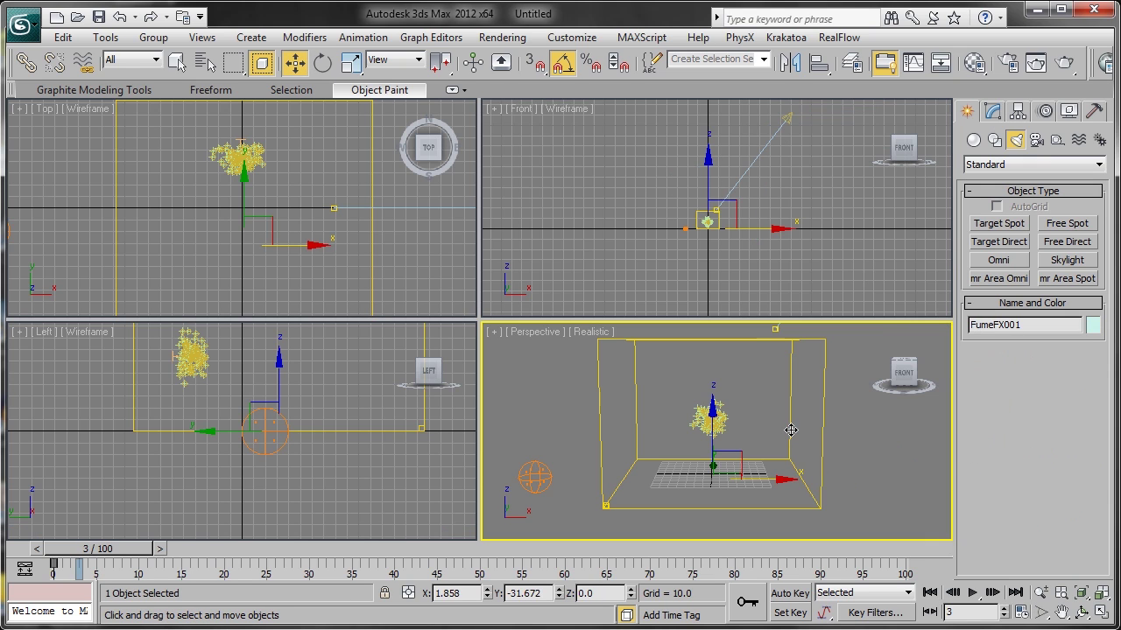
# Step: Add Spot001 to the FumeFX grid's lights
pyautogui.click(992, 112)
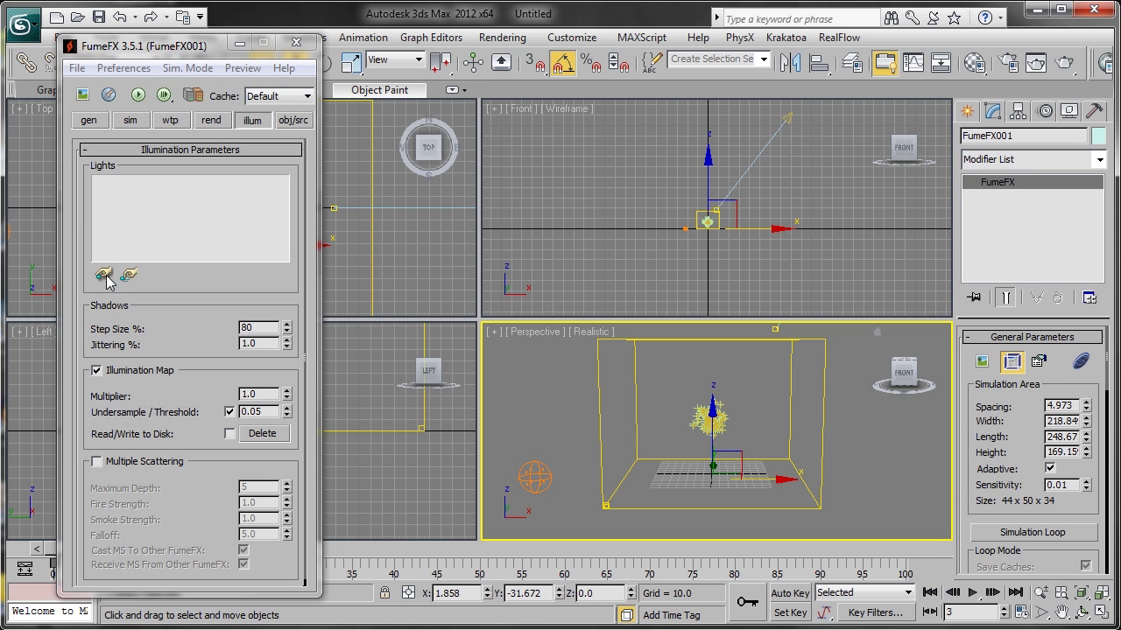
pyautogui.click(103, 275)
pyautogui.click(790, 116)
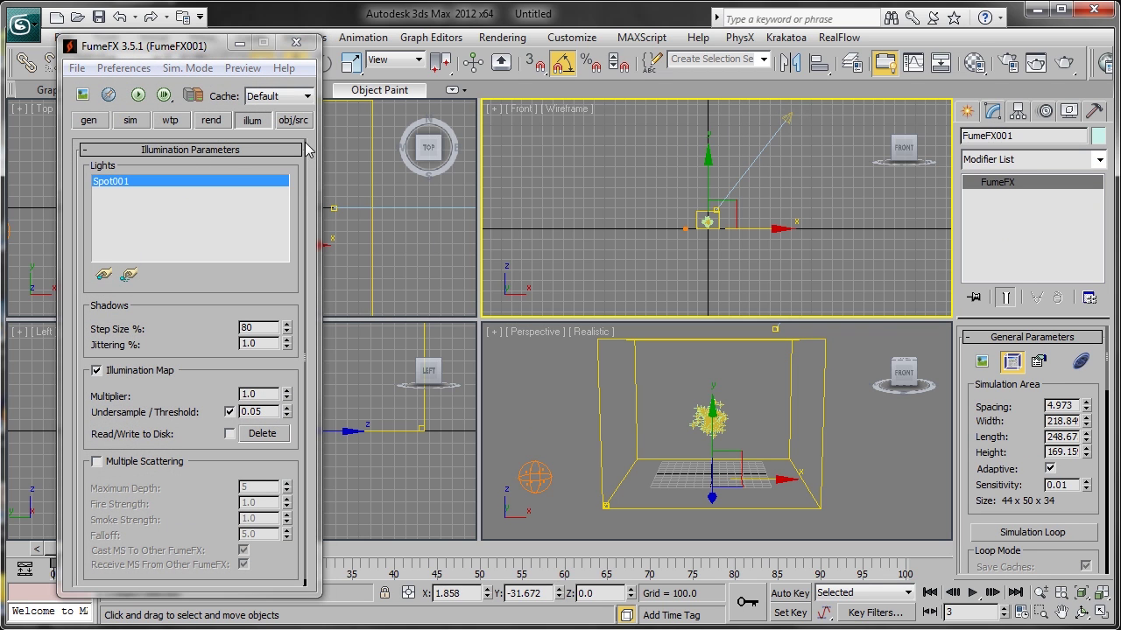
pyautogui.click(90, 122)
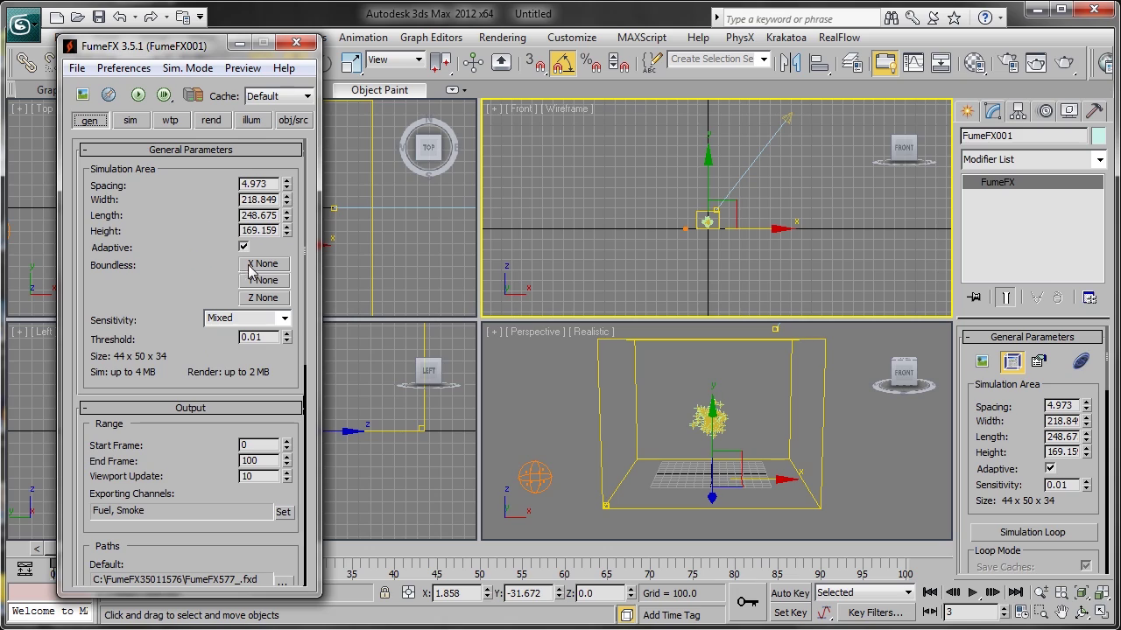
# Step: Lower the grid Spacing to 1.641 for a 133 x 152 x 103 grid
pyautogui.moveTo(196, 362); pyautogui.dragTo(174, 229)
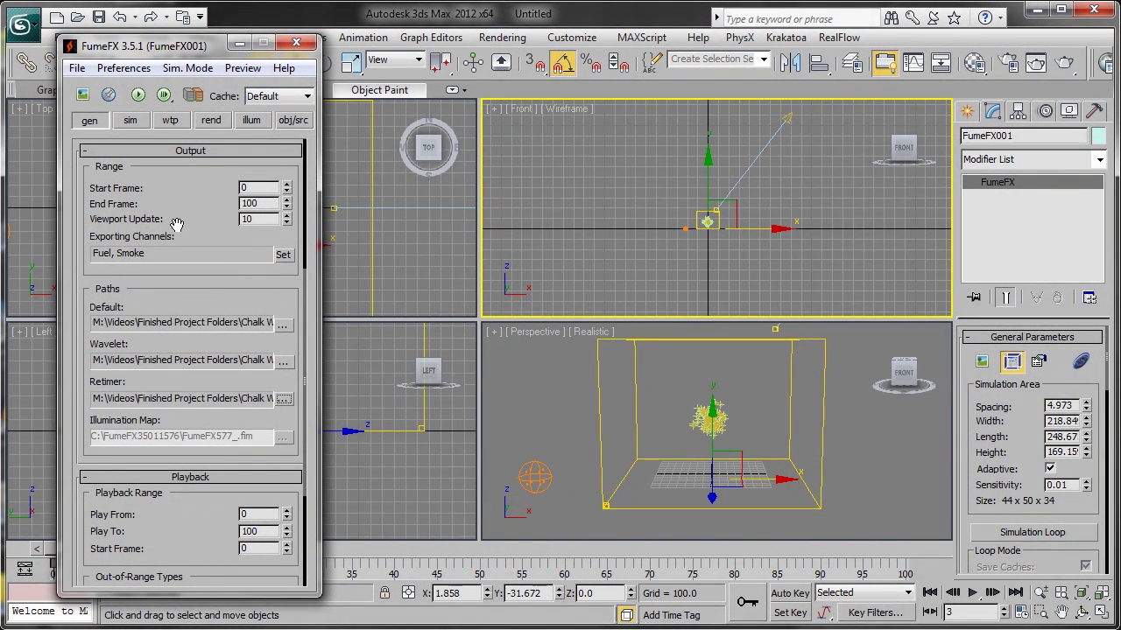
pyautogui.moveTo(153, 184); pyautogui.dragTo(157, 442)
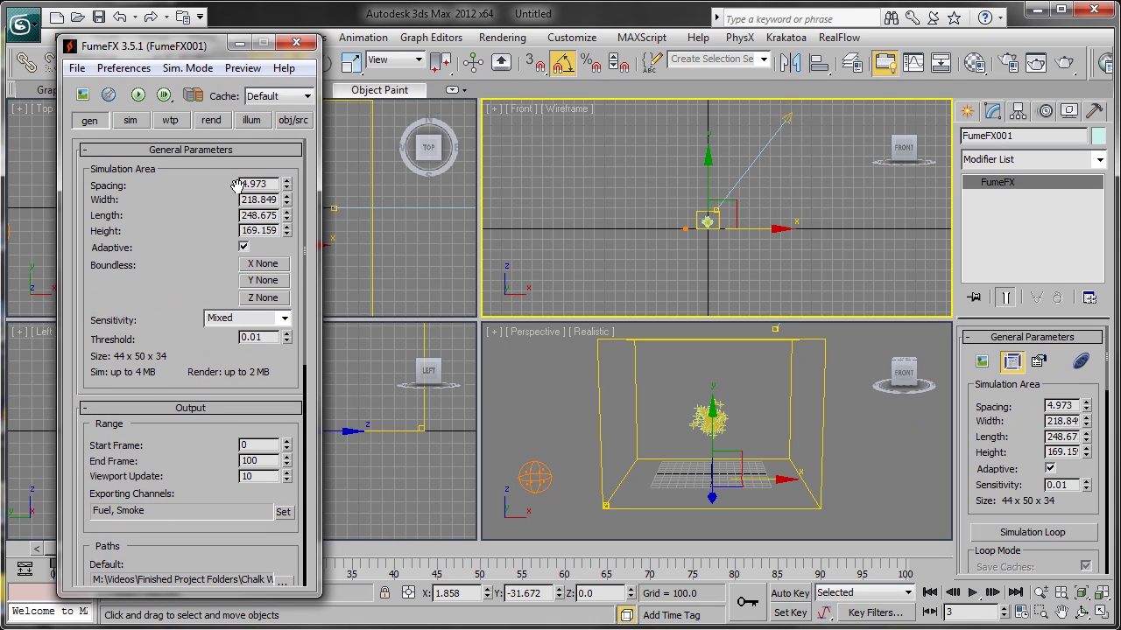
pyautogui.moveTo(287, 185); pyautogui.dragTo(287, 238)
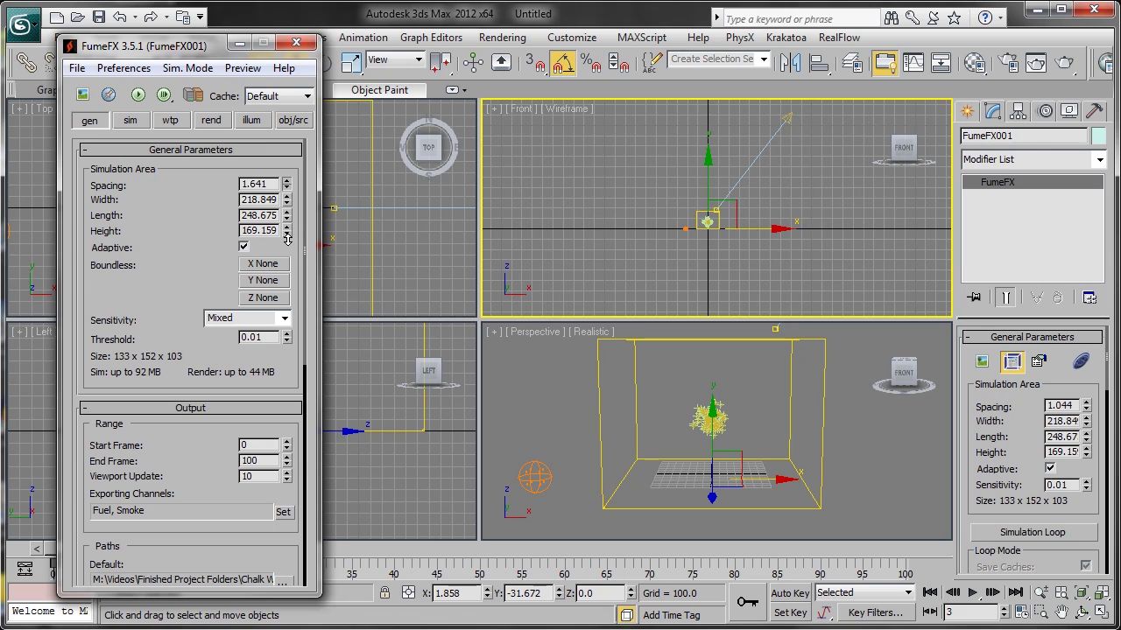
pyautogui.click(132, 120)
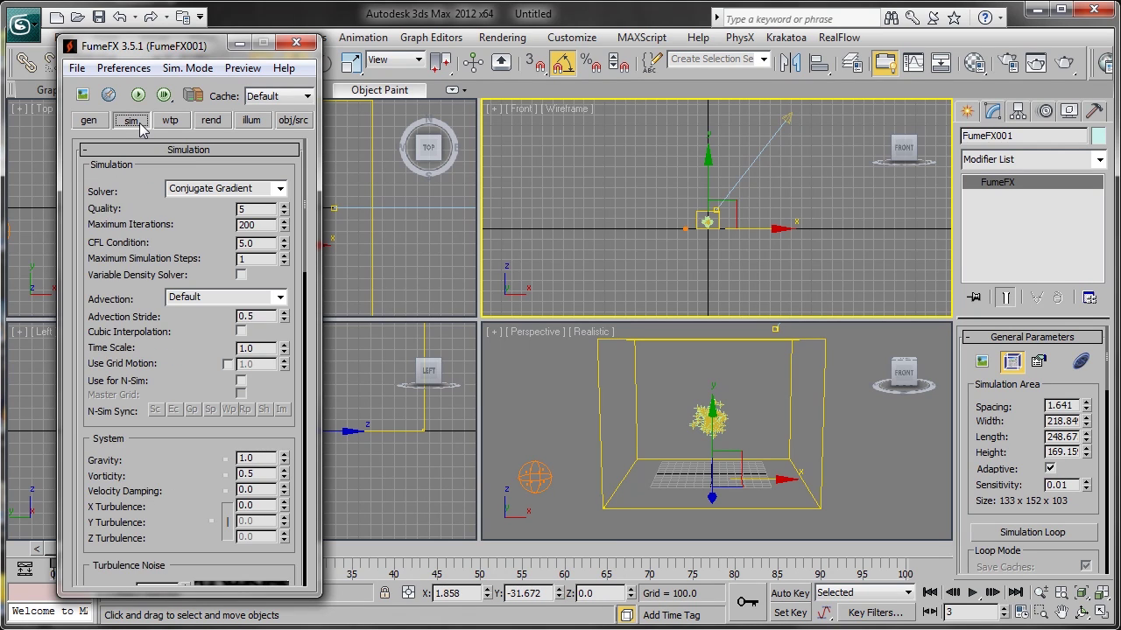
# Step: Set Time Scale 1.35, X Turbulence 0.28 and Turbulence Noise Scale 5
pyautogui.moveTo(155, 261); pyautogui.dragTo(163, 163)
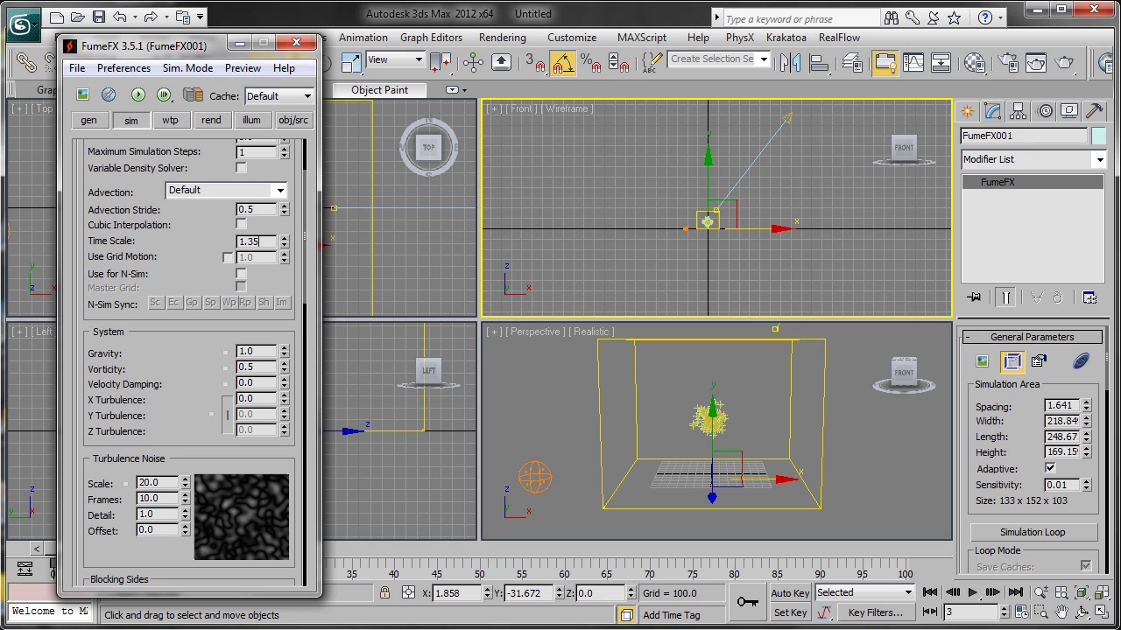
pyautogui.press('Return')
pyautogui.moveTo(163, 383); pyautogui.dragTo(175, 312)
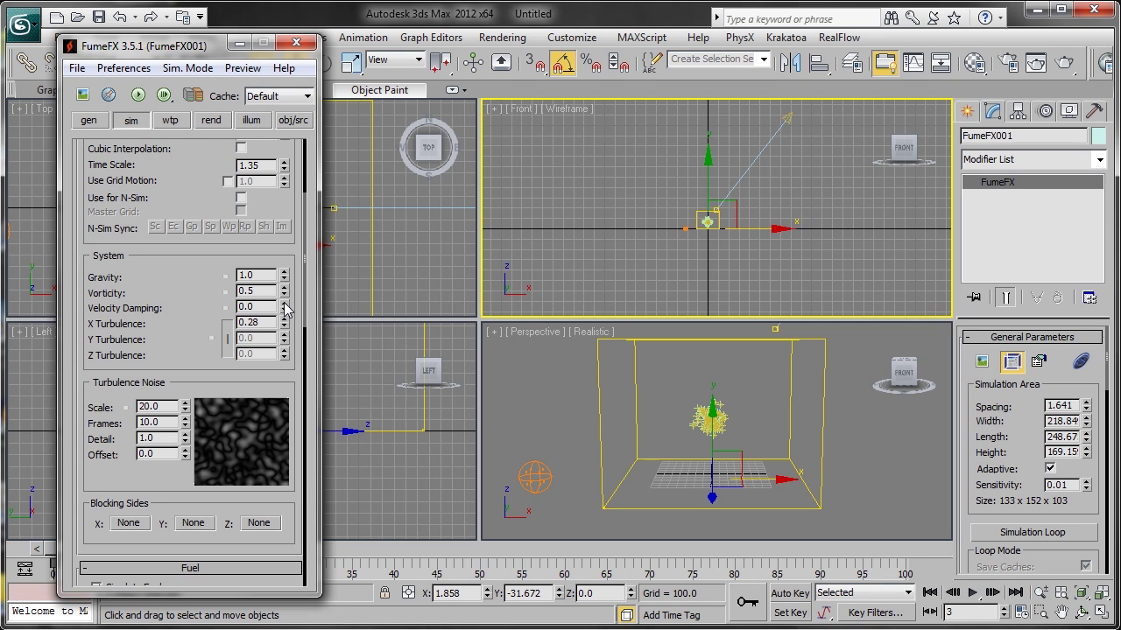
pyautogui.doubleClick(169, 408)
pyautogui.write('5')
pyautogui.press('Return')
# Step: Uncheck Simulate Fuel and set Temperature Buoyancy to 0.6
pyautogui.moveTo(125, 484); pyautogui.dragTo(159, 180)
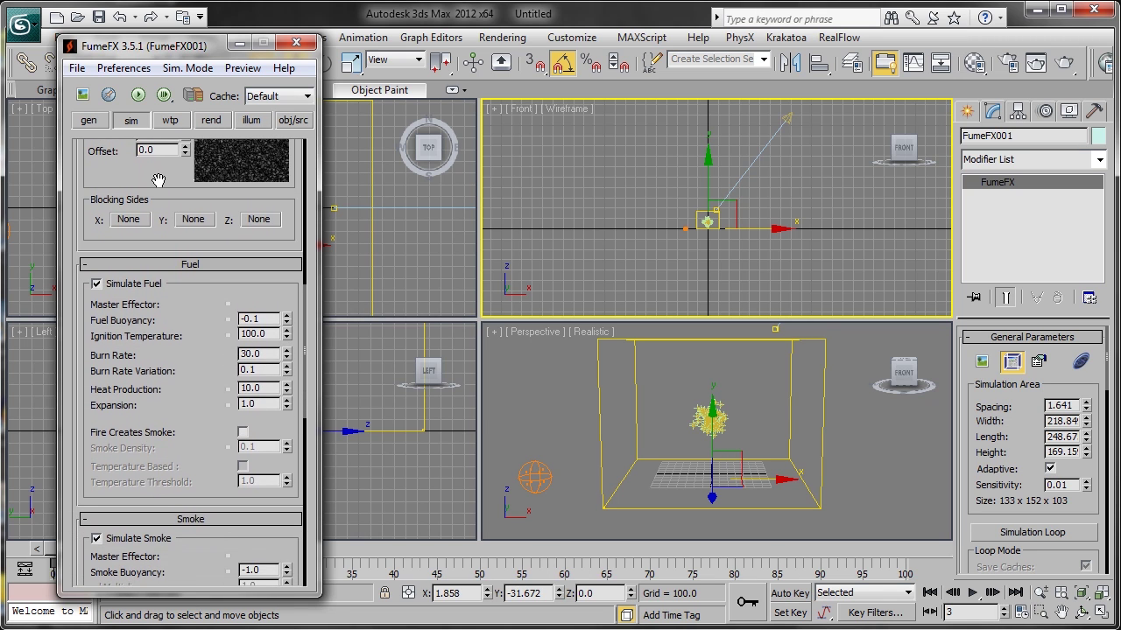
pyautogui.click(96, 285)
pyautogui.moveTo(153, 393); pyautogui.dragTo(153, 202)
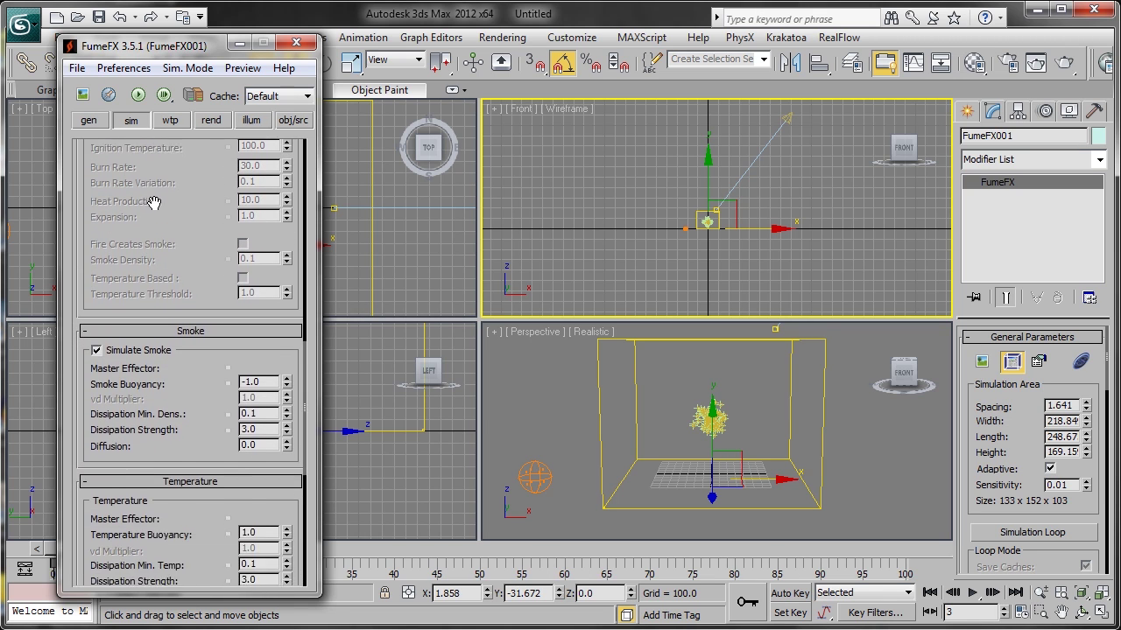
pyautogui.moveTo(176, 411); pyautogui.dragTo(181, 335)
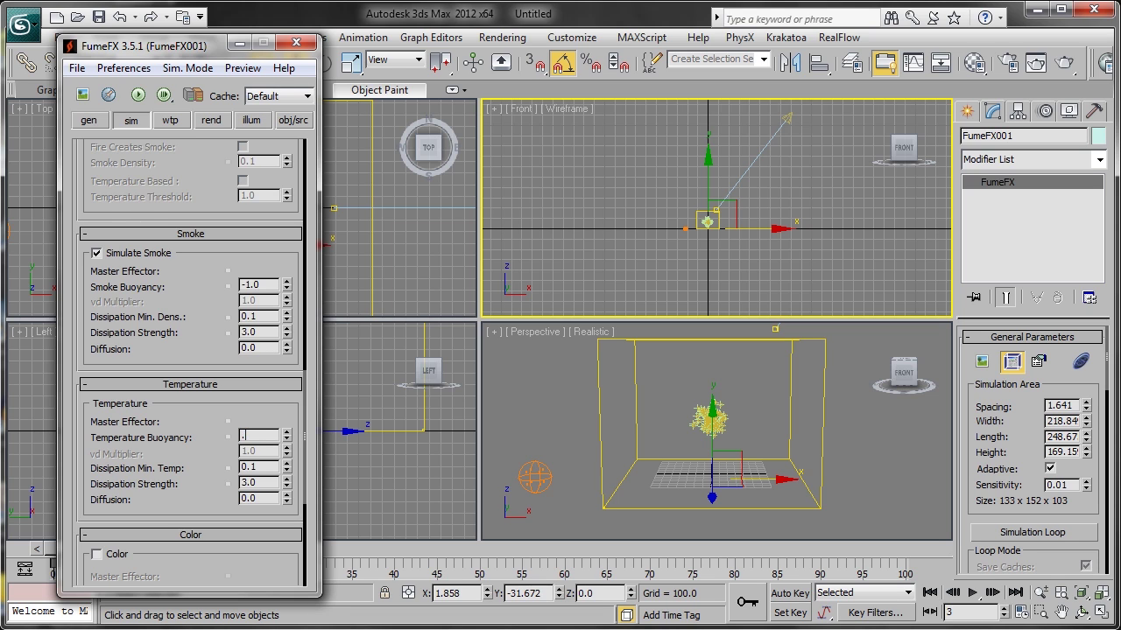
pyautogui.moveTo(154, 468); pyautogui.dragTo(168, 499)
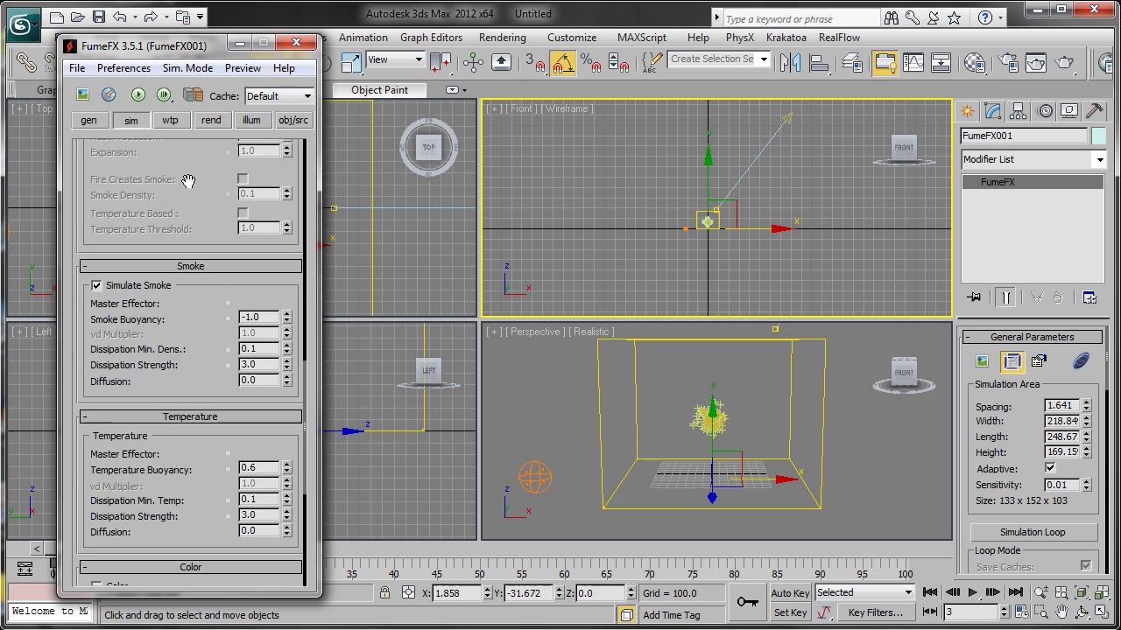
pyautogui.moveTo(185, 232); pyautogui.dragTo(182, 417)
# Step: Set the FumeFX Smoke Opacity to 0.25 in the rend tab
pyautogui.click(230, 123)
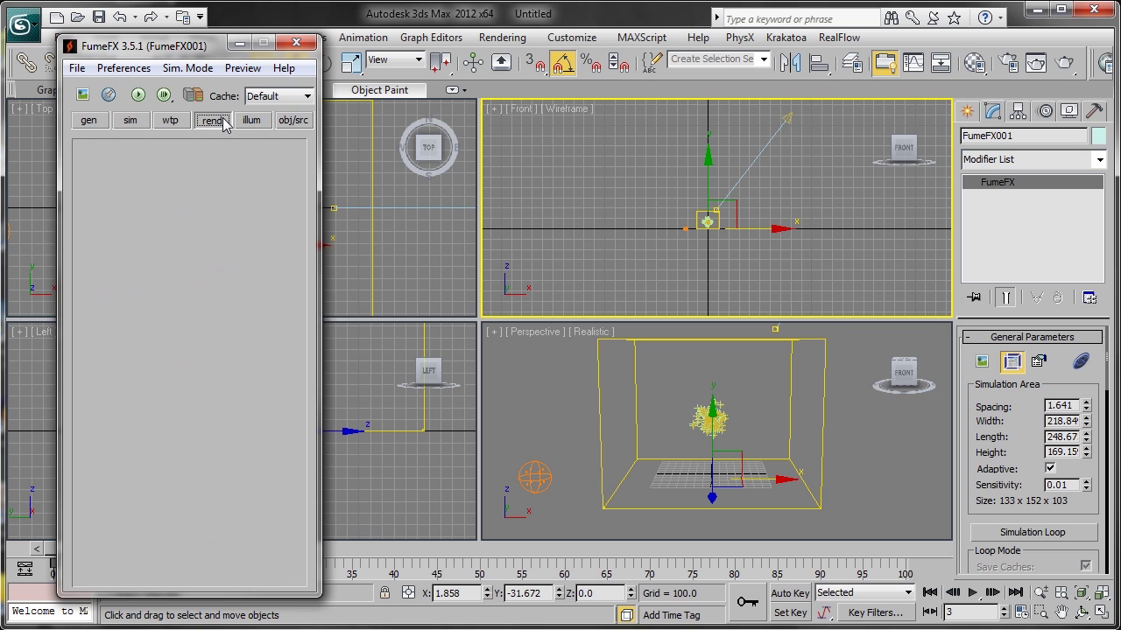
pyautogui.moveTo(155, 366)
pyautogui.mouseDown()
pyautogui.moveTo(149, 184)
pyautogui.moveTo(165, 110)
pyautogui.mouseUp()
pyautogui.scroll(-3, 106, 302)
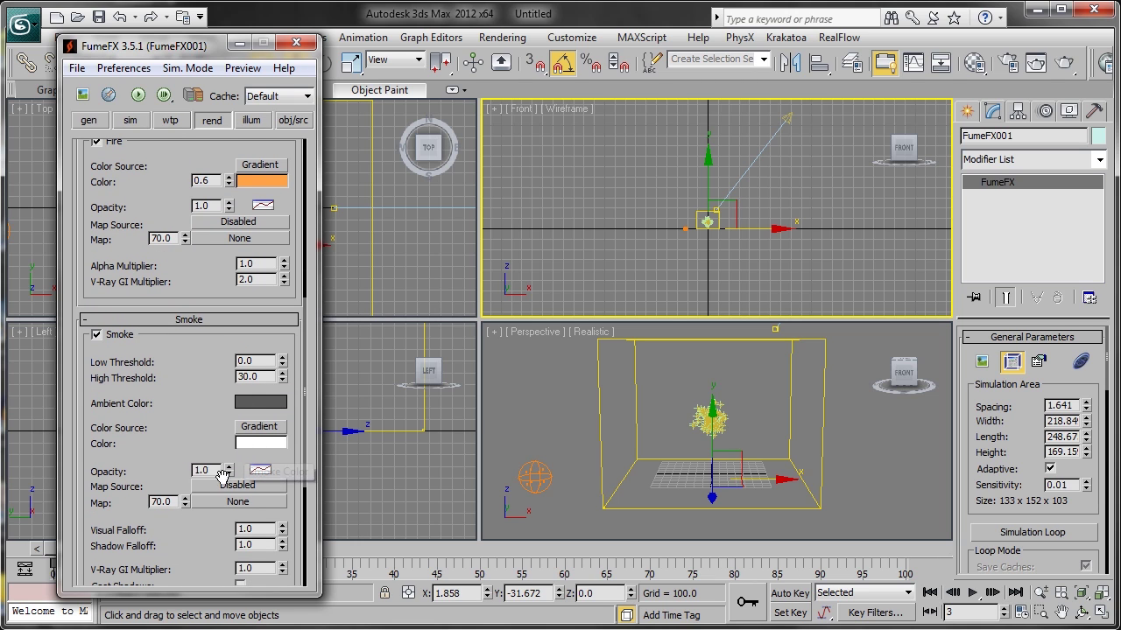
pyautogui.write('.25')
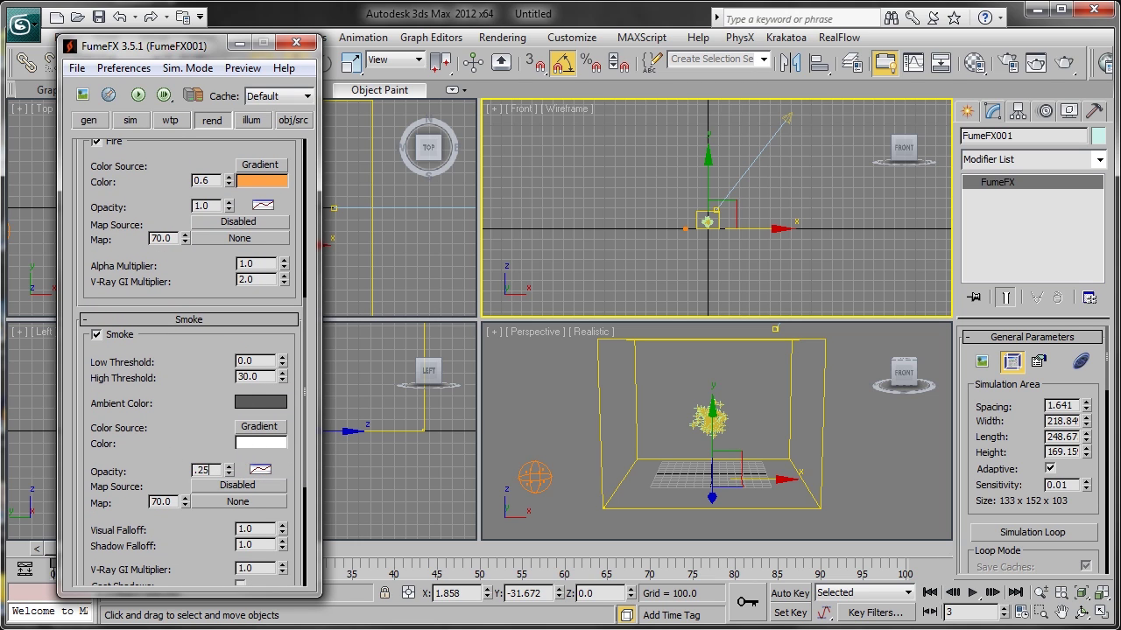
pyautogui.press('Return')
# Step: Set Extra Detail to Wavelet Turbulence, then return to the general settings
pyautogui.click(170, 120)
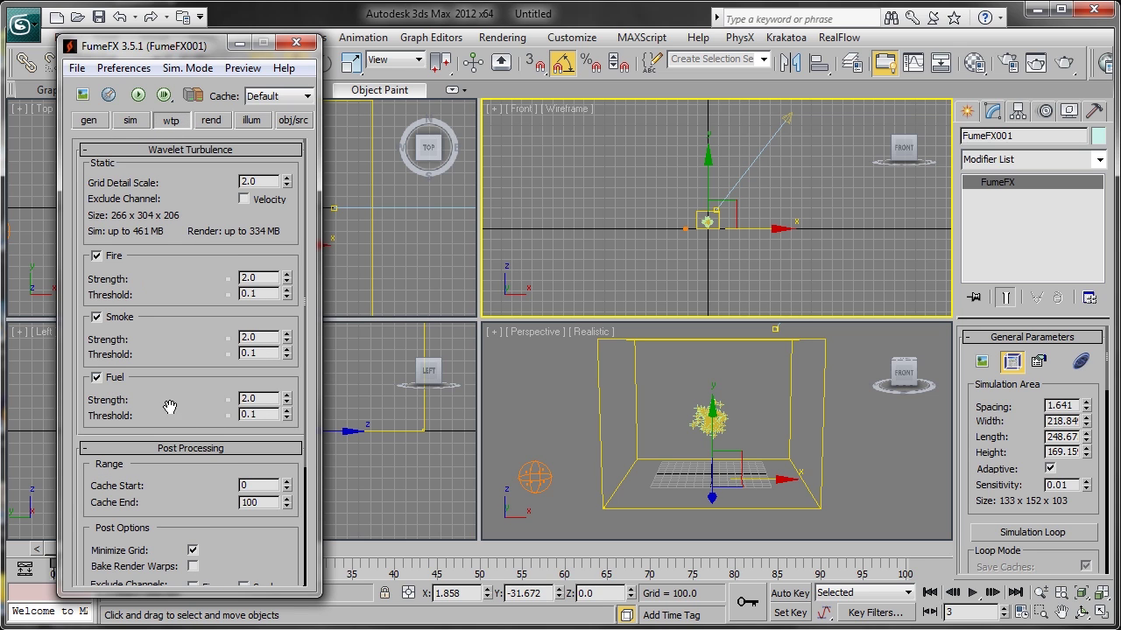
pyautogui.moveTo(171, 408); pyautogui.dragTo(167, 135)
pyautogui.click(130, 123)
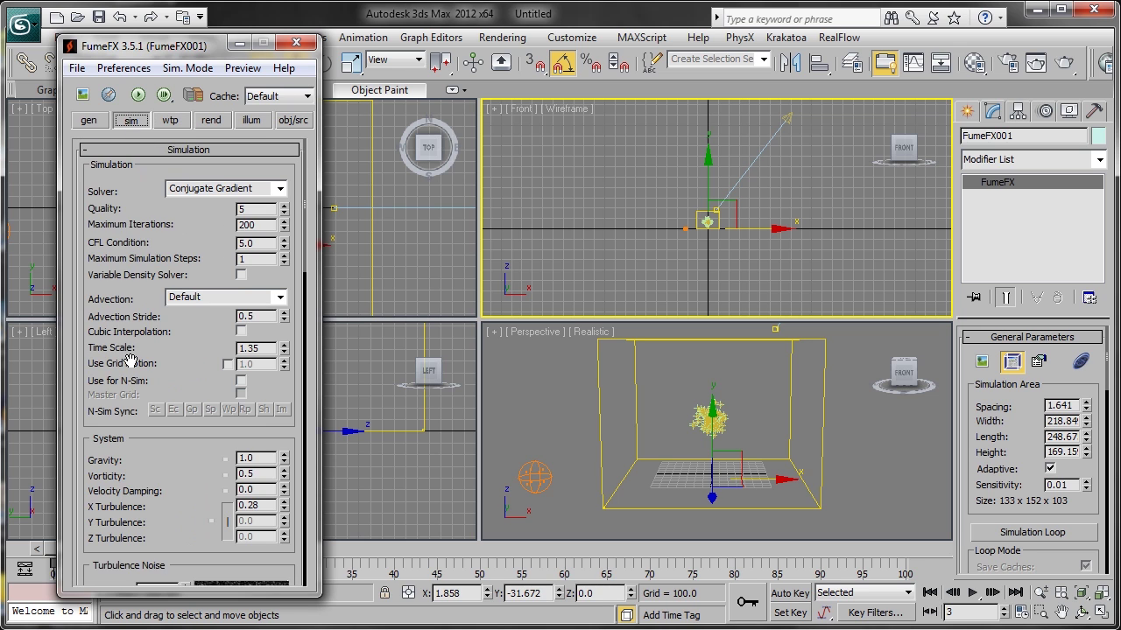
pyautogui.scroll(-10, 176, 320)
pyautogui.moveTo(176, 320); pyautogui.dragTo(144, 146)
pyautogui.moveTo(180, 427); pyautogui.dragTo(148, 232)
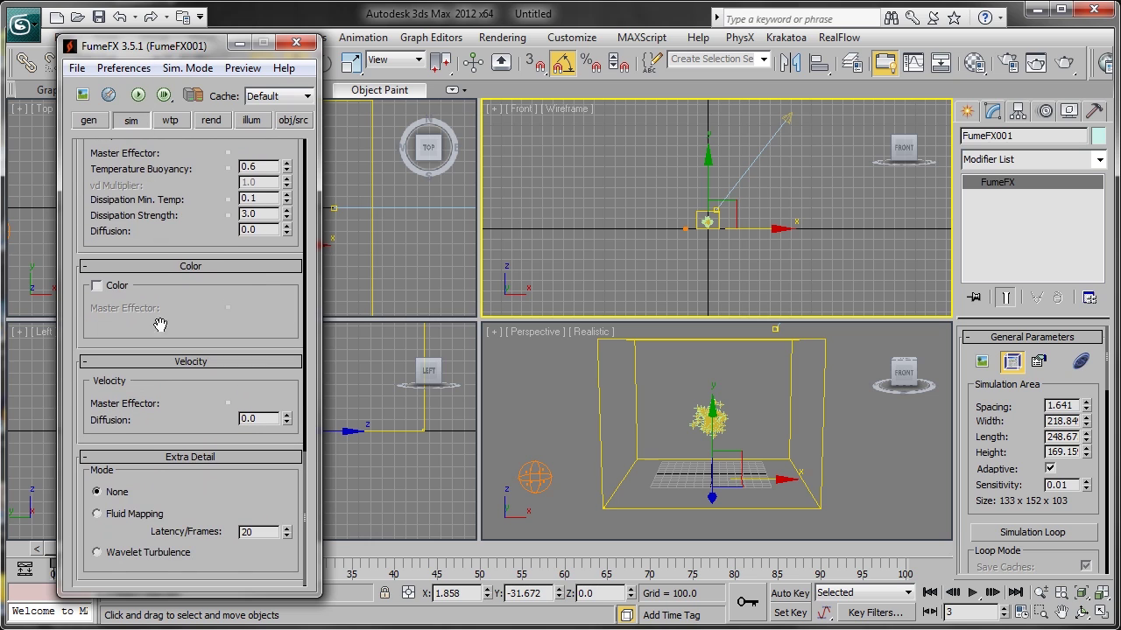
pyautogui.click(90, 121)
pyautogui.moveTo(630, 403); pyautogui.dragTo(695, 451, button='middle')
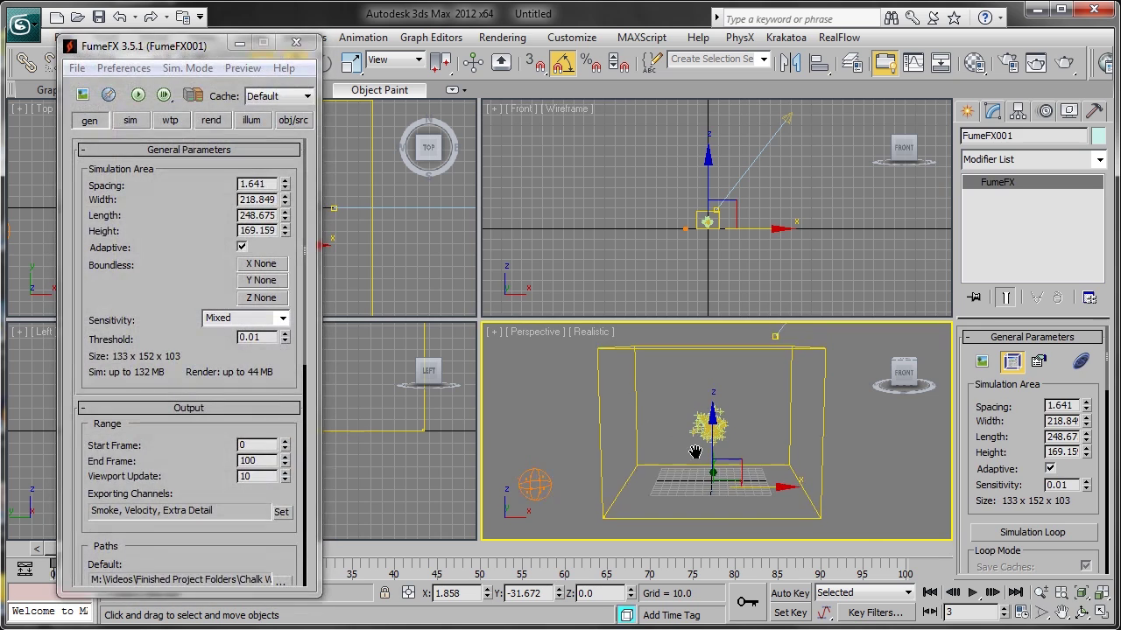
pyautogui.scroll(4, 696, 452)
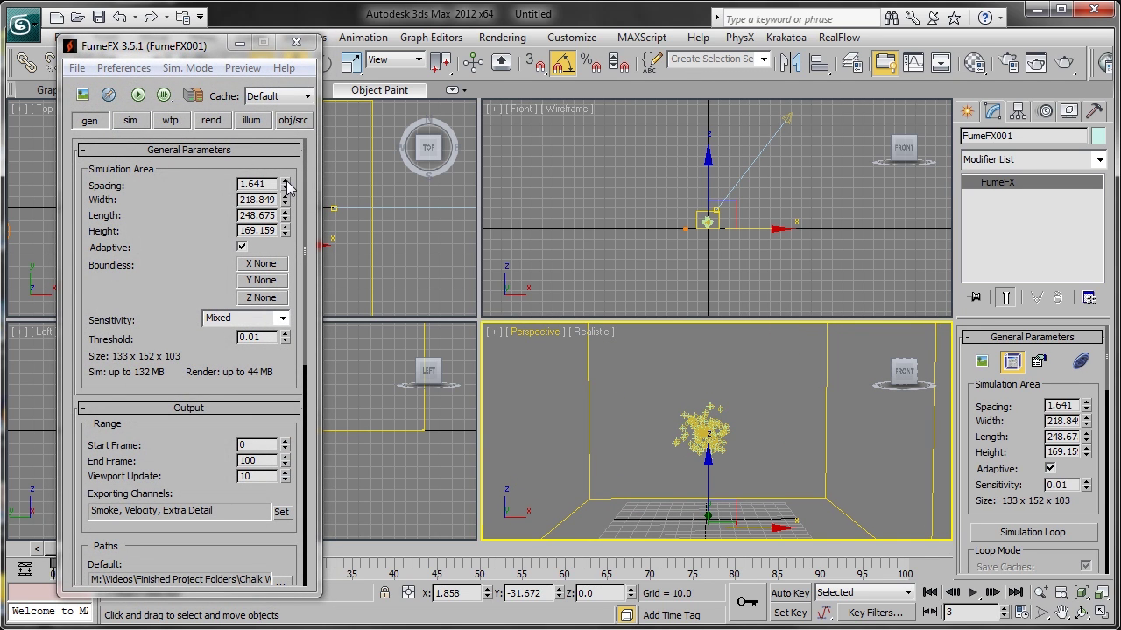
# Step: Raise FumeFX spacing to 1.937 and run a short test simulation, stopping it early
pyautogui.moveTo(285, 185); pyautogui.dragTo(294, 164)
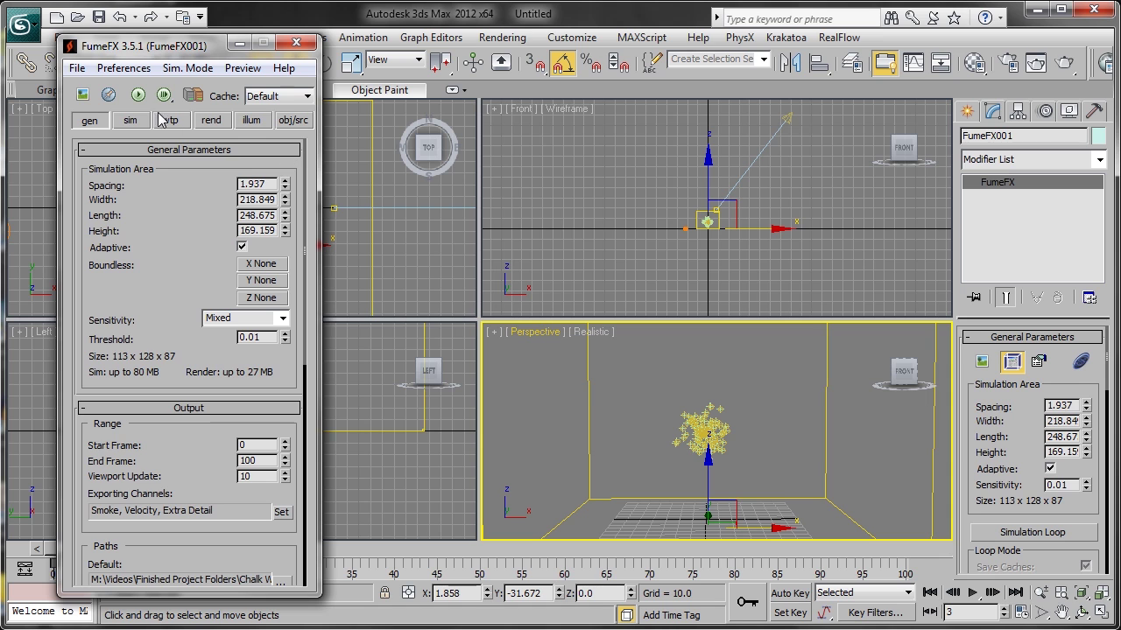
pyautogui.click(82, 95)
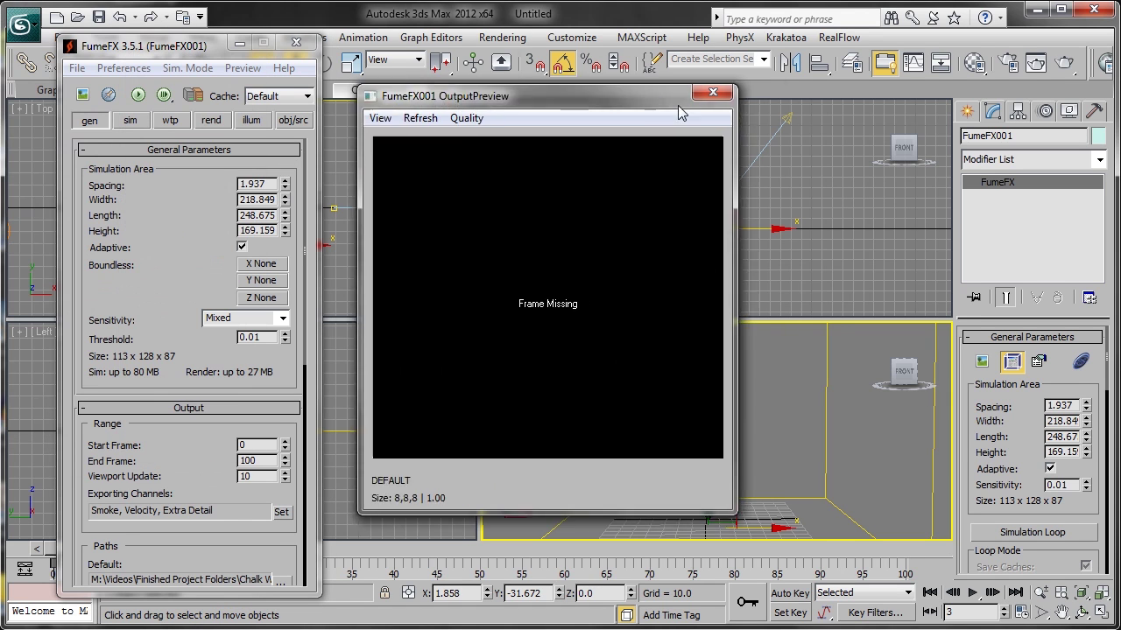
pyautogui.moveTo(679, 106); pyautogui.dragTo(762, 93)
pyautogui.click(164, 94)
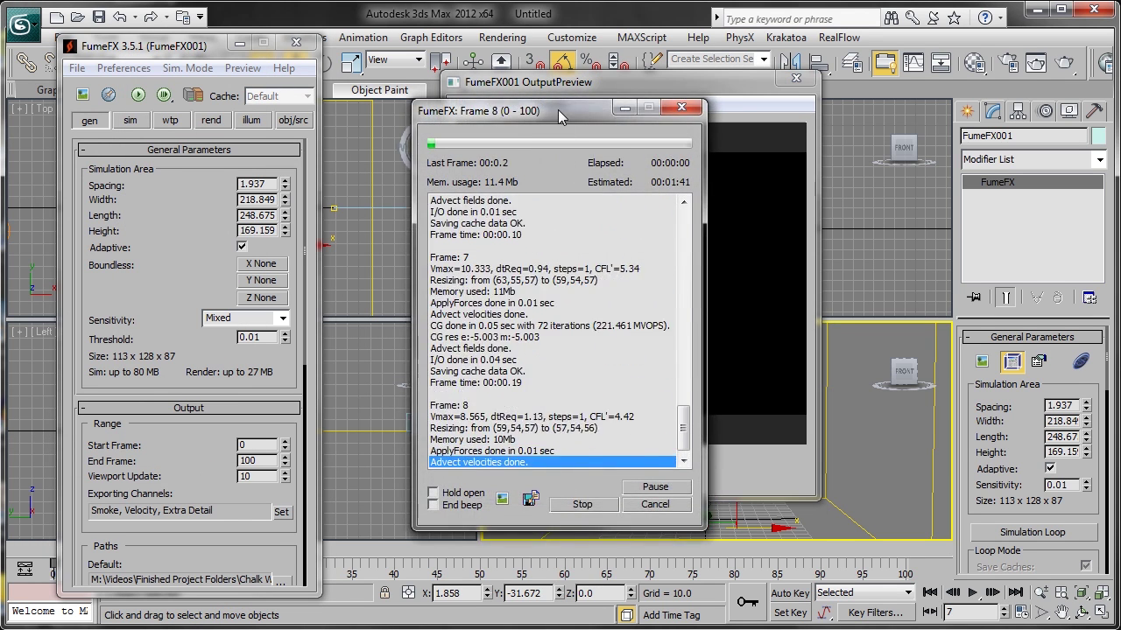
pyautogui.moveTo(558, 110); pyautogui.dragTo(310, 101)
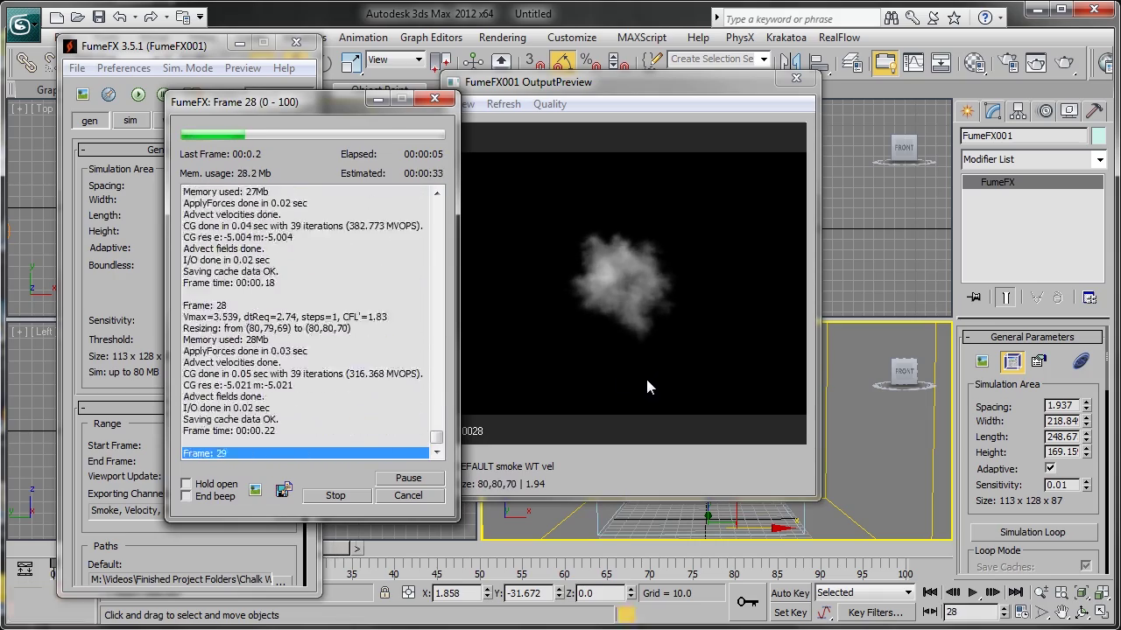
pyautogui.click(342, 499)
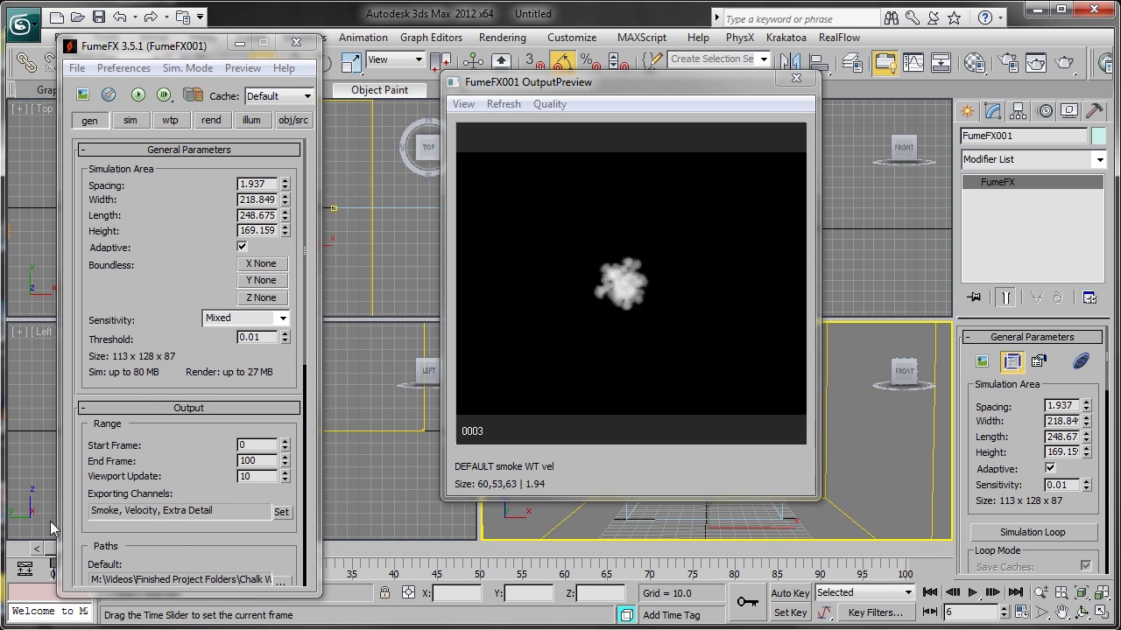
# Step: Play back the simulated smoke puff and orbit the perspective view to inspect it
pyautogui.click(979, 596)
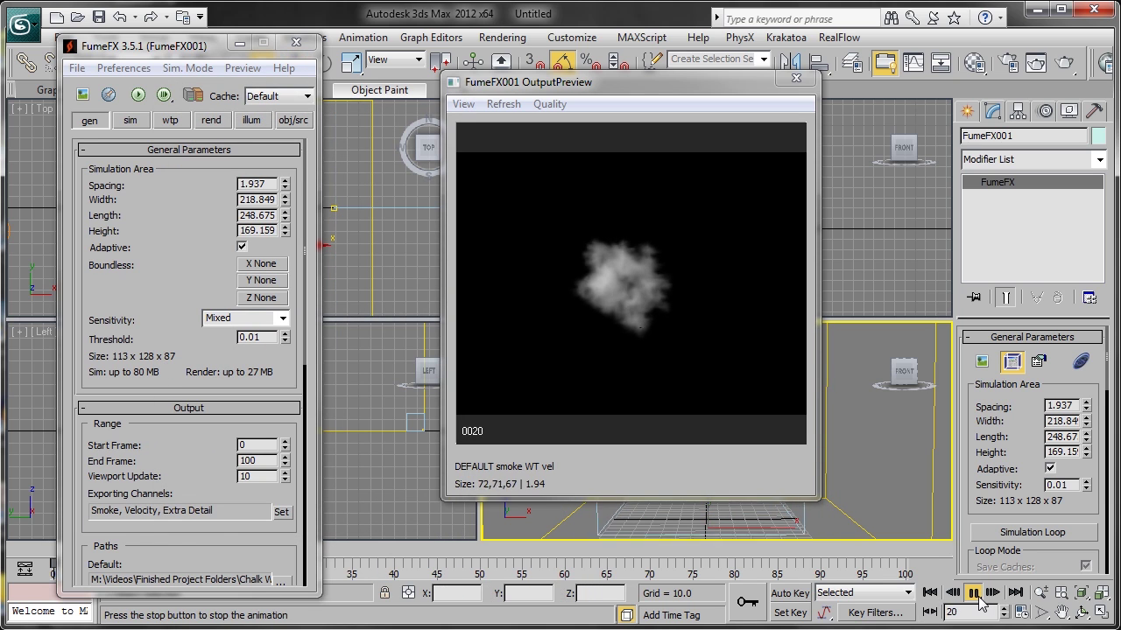
pyautogui.moveTo(691, 83); pyautogui.dragTo(485, 79)
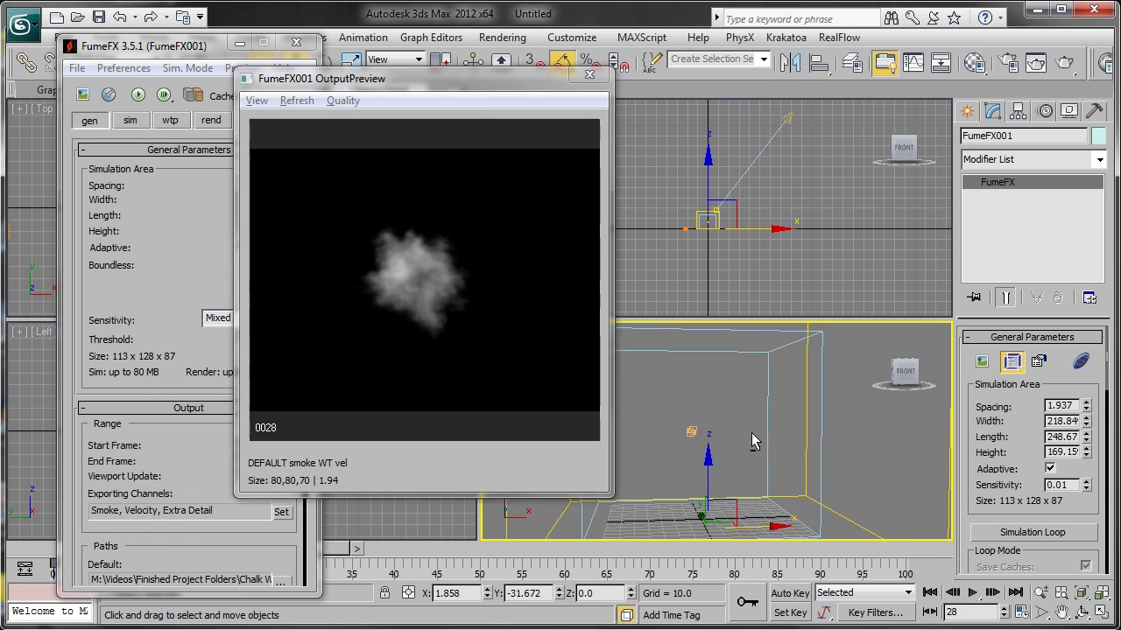
pyautogui.keyDown('alt'); pyautogui.moveTo(826, 429); pyautogui.dragTo(743, 435, button='middle'); pyautogui.keyUp('alt')
# Step: Close the preview, lower spacing to 0.755 and start the high-detail smoke simulation
pyautogui.click(589, 74)
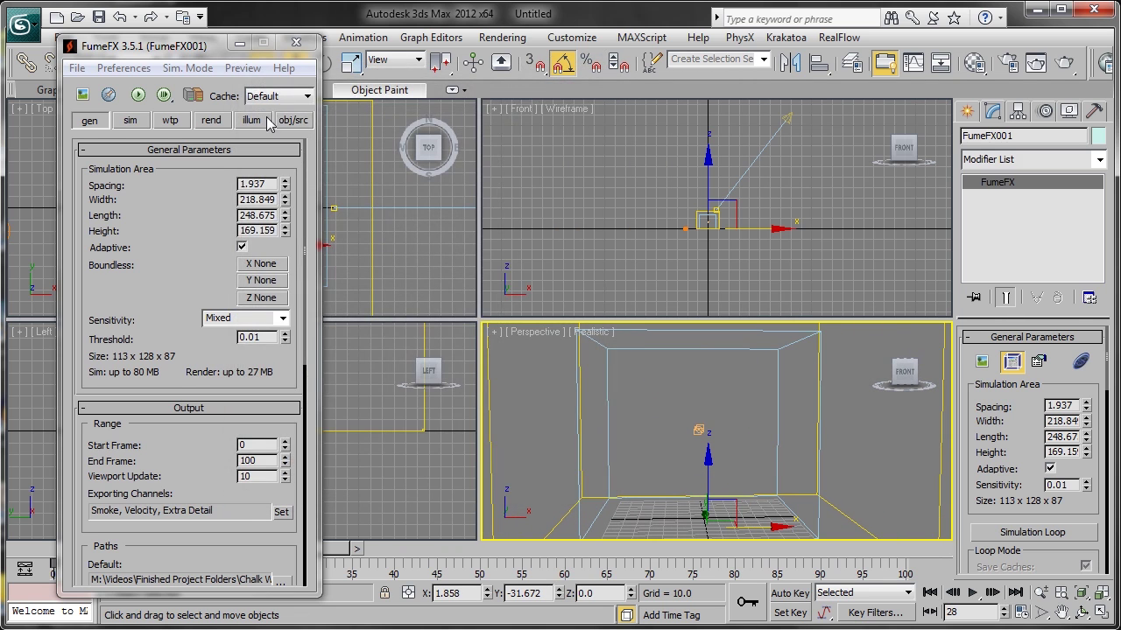
pyautogui.moveTo(284, 187); pyautogui.dragTo(290, 236)
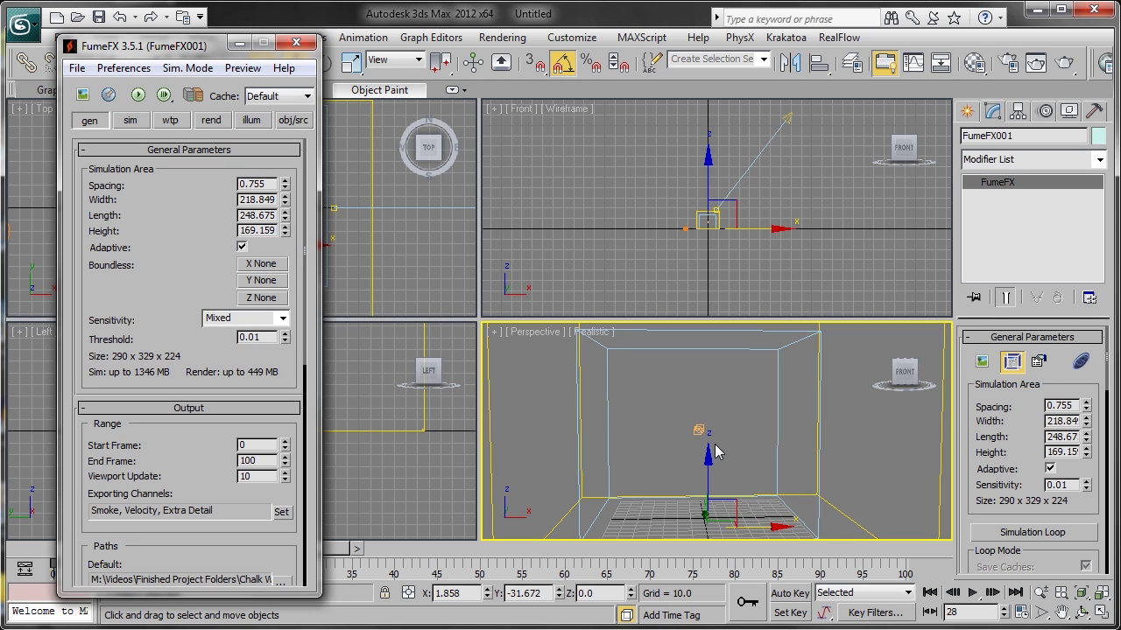
pyautogui.click(139, 96)
pyautogui.moveTo(272, 103); pyautogui.dragTo(506, 102)
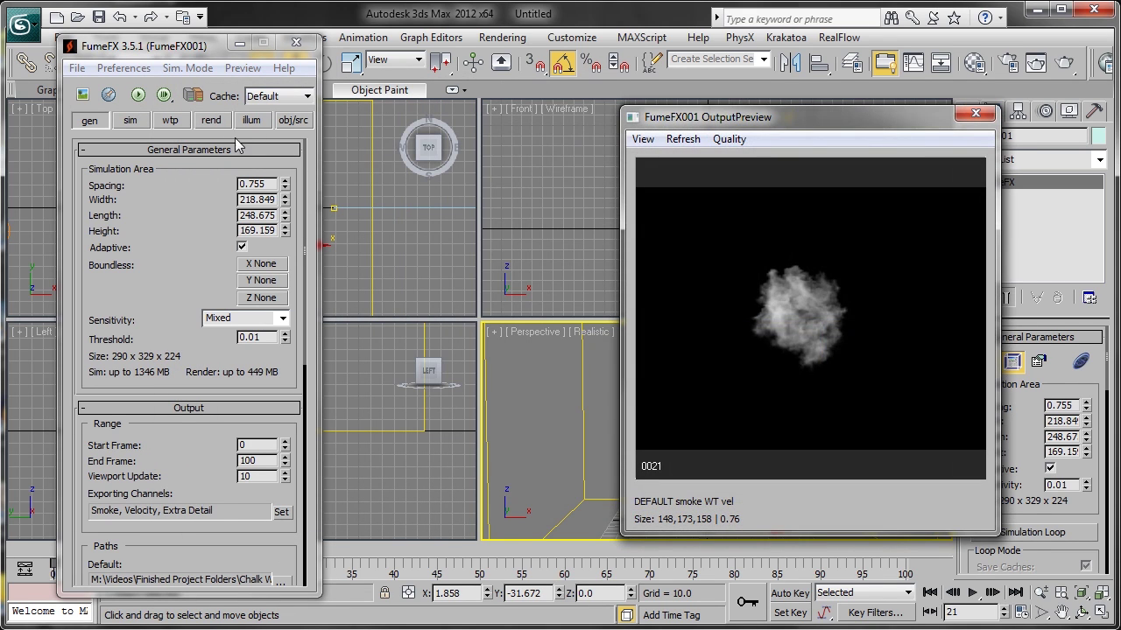
pyautogui.moveTo(185, 50); pyautogui.dragTo(303, 50)
# Step: Review the finer smoke at an early frame, then set the simulation mode to Wavelet
pyautogui.moveTo(232, 552); pyautogui.dragTo(169, 559)
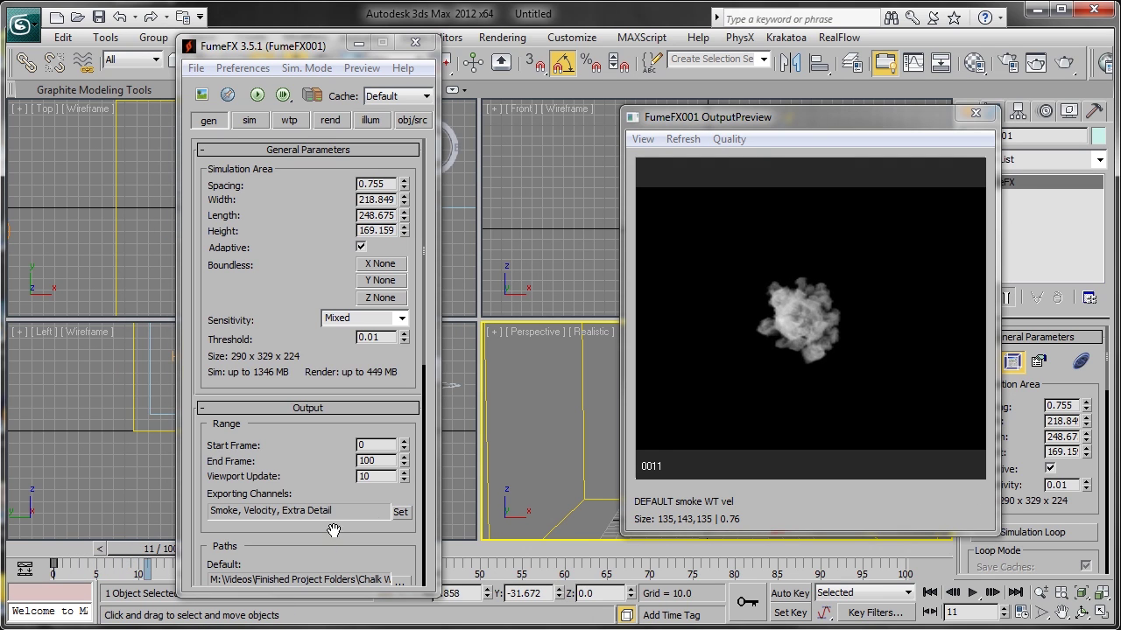
pyautogui.scroll(4, 578, 423)
pyautogui.scroll(-2, 583, 427)
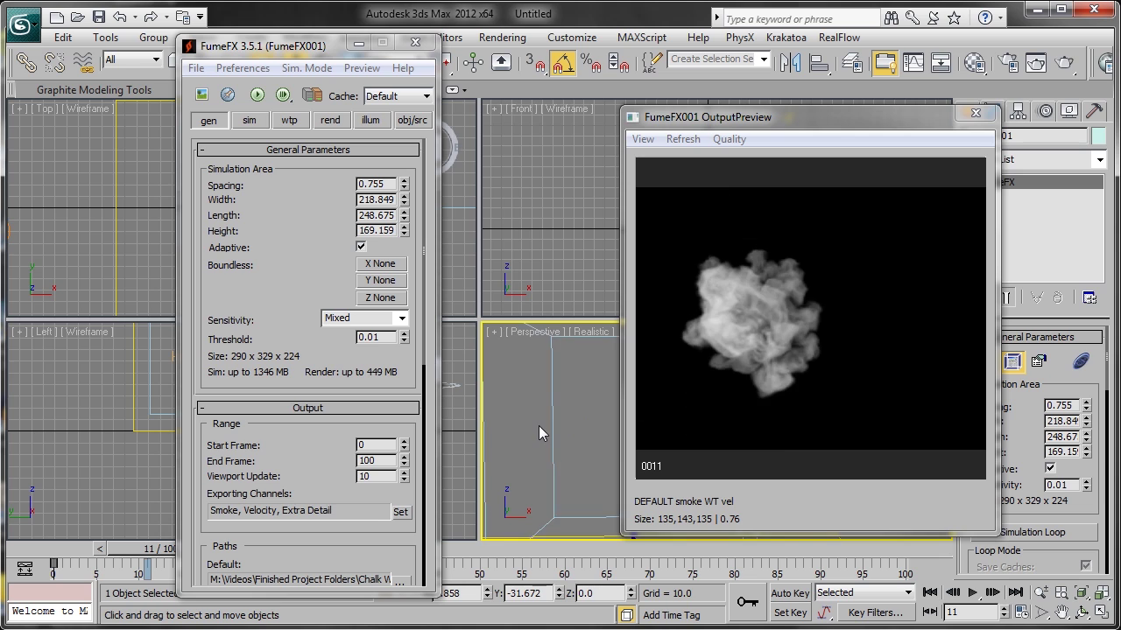
pyautogui.moveTo(583, 426); pyautogui.dragTo(591, 425, button='middle')
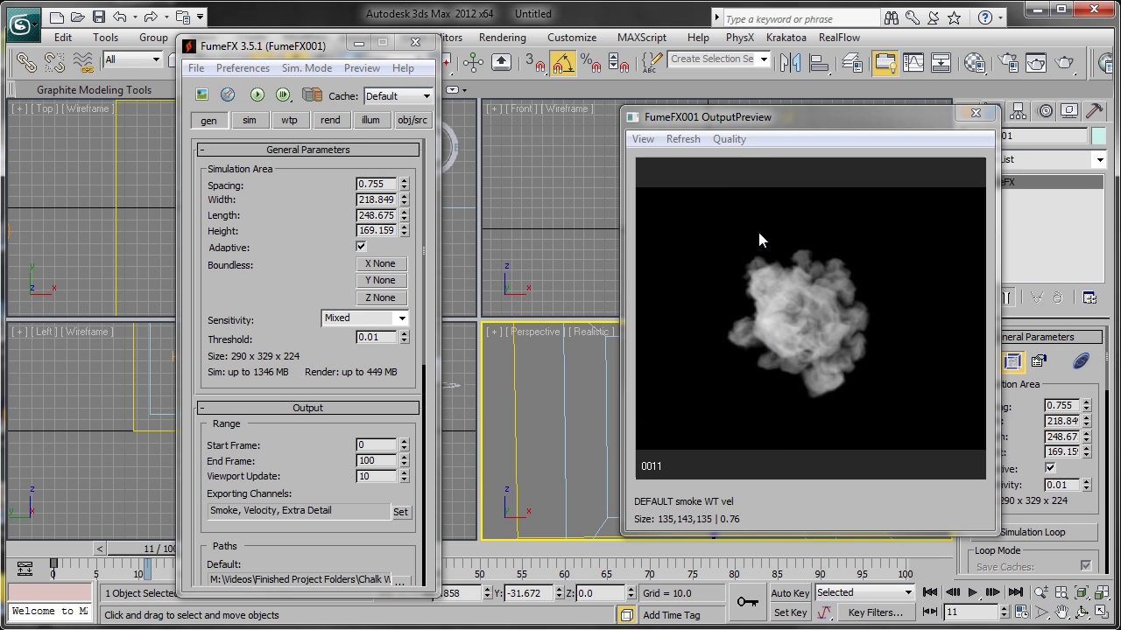
pyautogui.moveTo(739, 128); pyautogui.dragTo(665, 122)
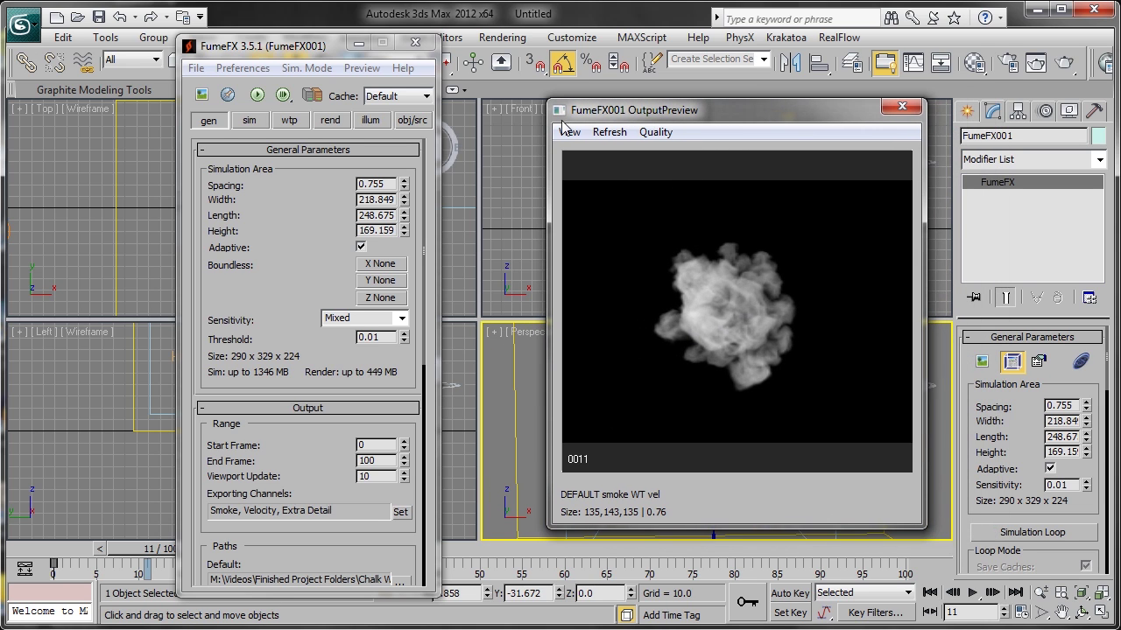
pyautogui.click(304, 69)
pyautogui.click(325, 127)
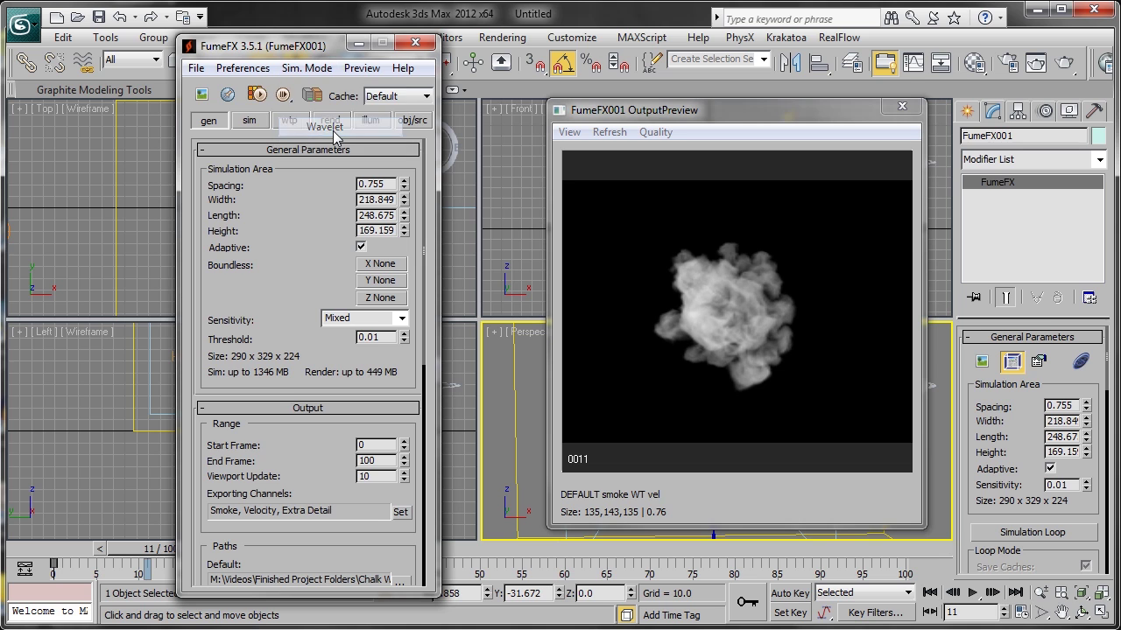
# Step: Run the wavelet simulation, show the Wavelet cache in the preview, then close it
pyautogui.click(257, 96)
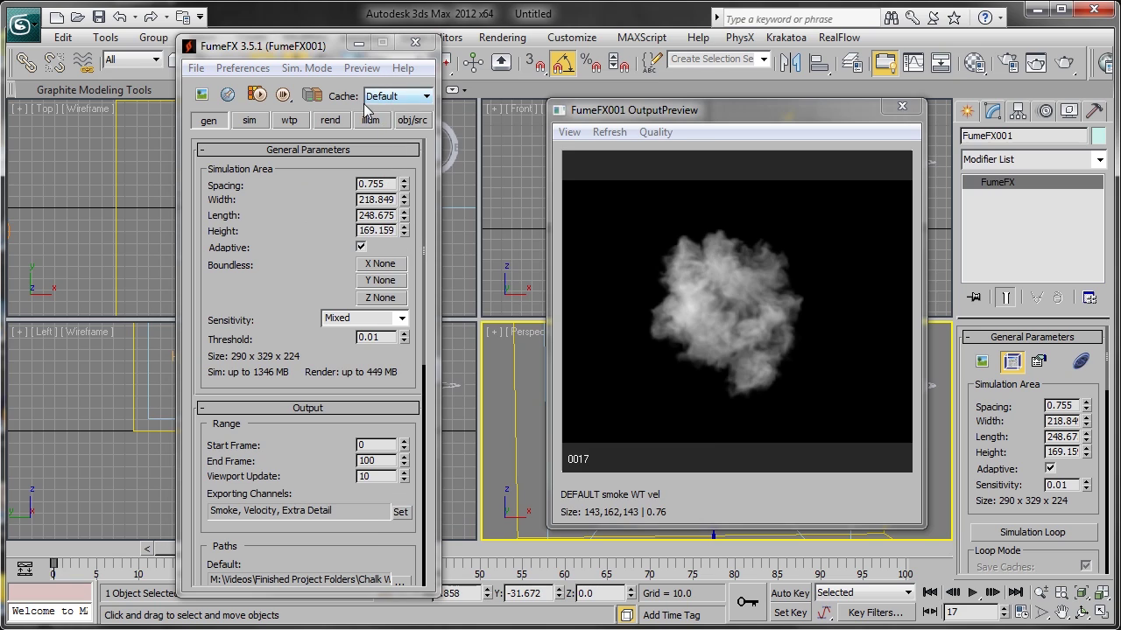
pyautogui.click(390, 98)
pyautogui.click(385, 120)
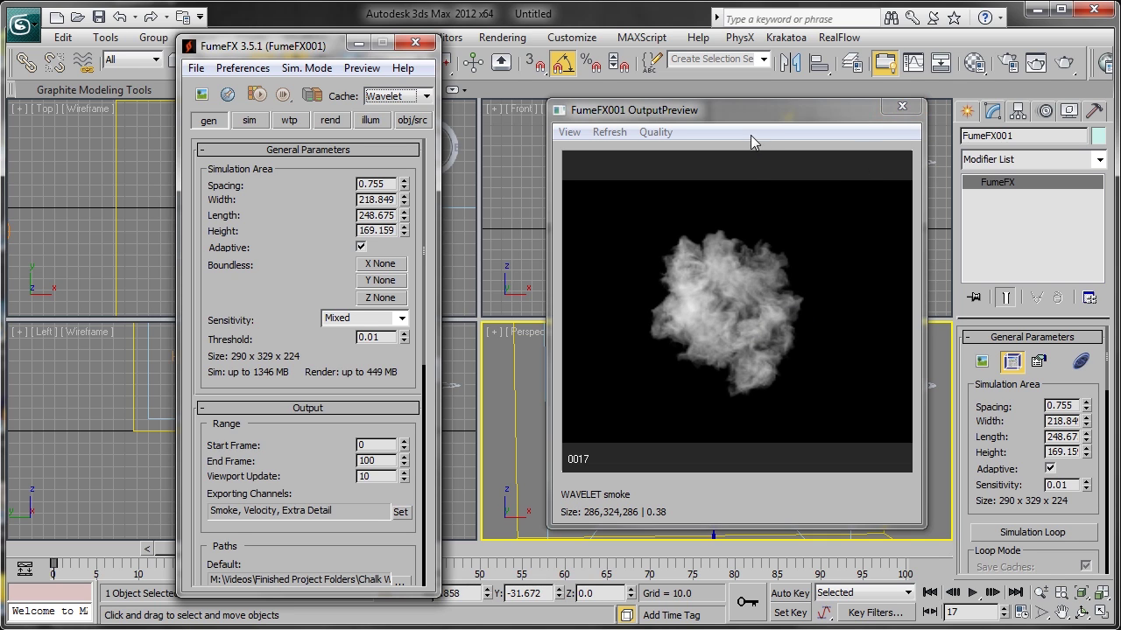
pyautogui.moveTo(760, 117); pyautogui.dragTo(302, 103)
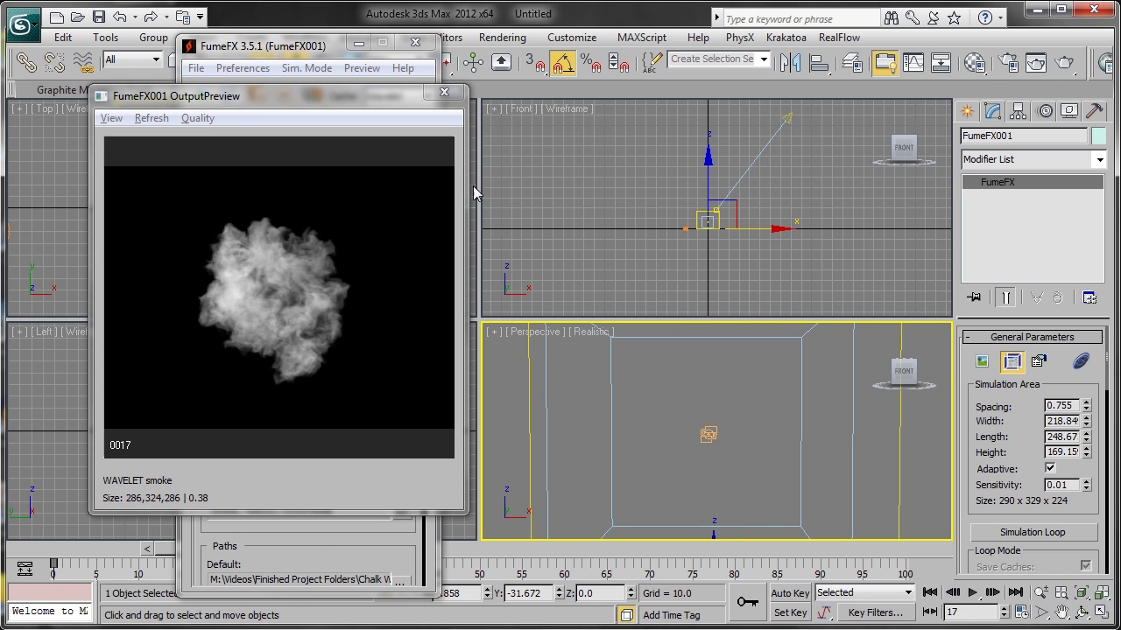
pyautogui.click(444, 93)
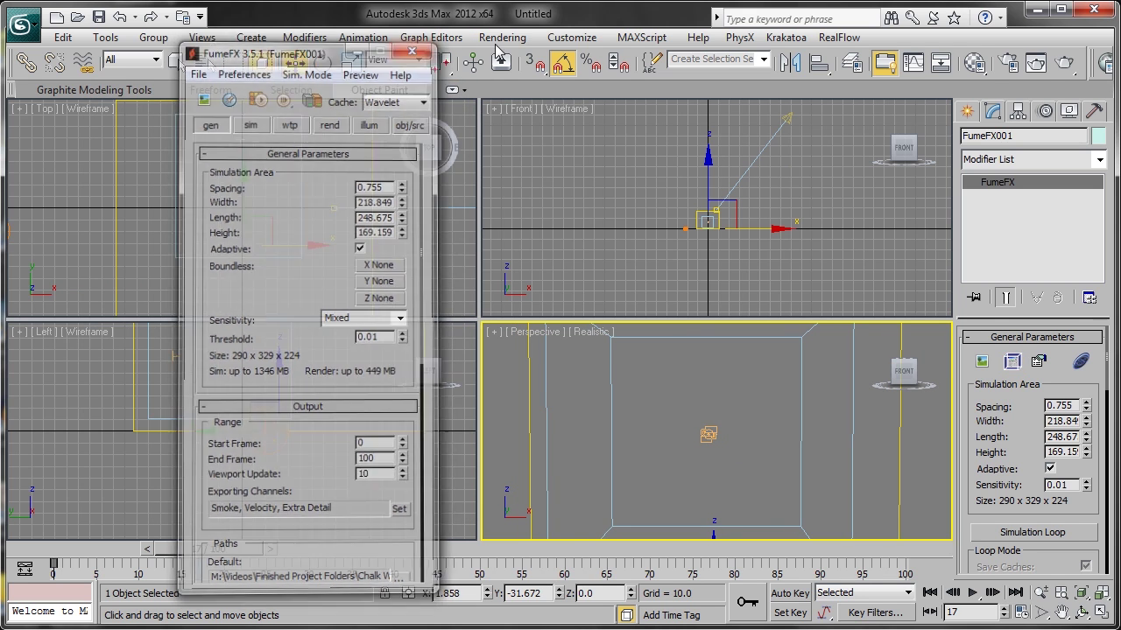
# Step: Set the render output size to HDTV 1920x1080 in Render Setup
pyautogui.click(410, 13)
pyautogui.click(501, 37)
pyautogui.click(543, 80)
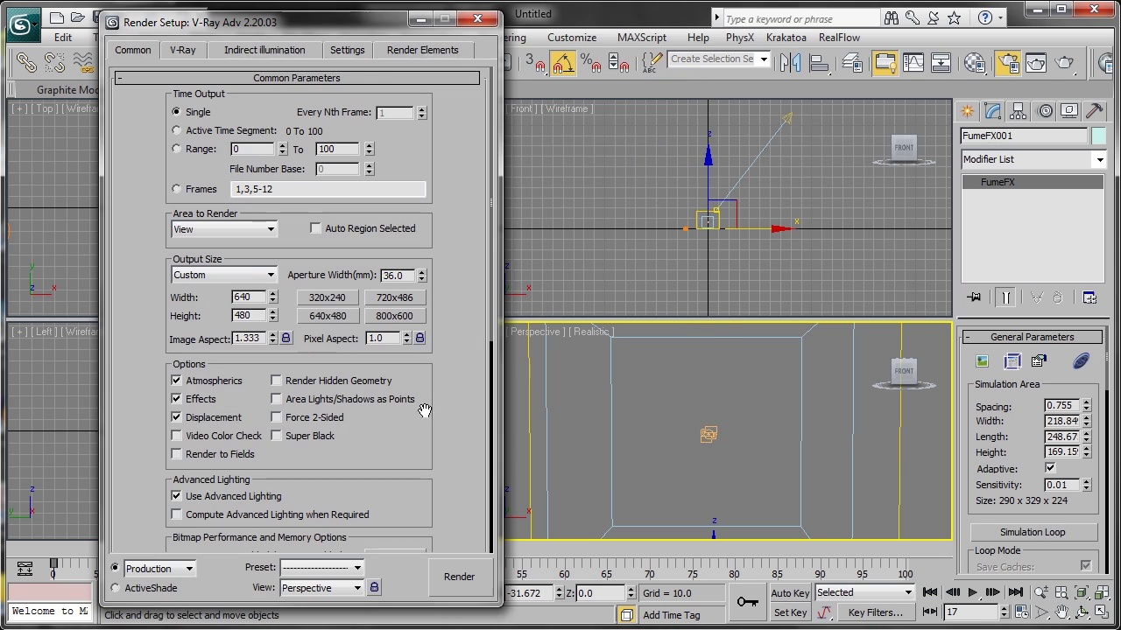
pyautogui.click(245, 275)
pyautogui.click(223, 495)
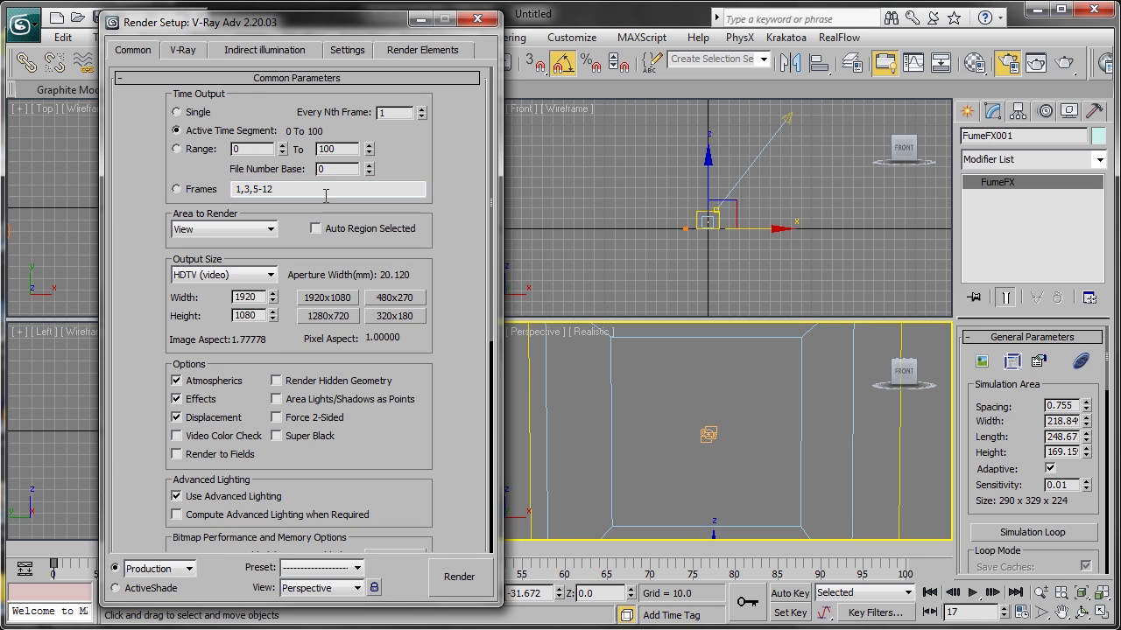
# Step: Enable V-Ray's built-in frame buffer in the V-Ray renderer settings
pyautogui.click(194, 53)
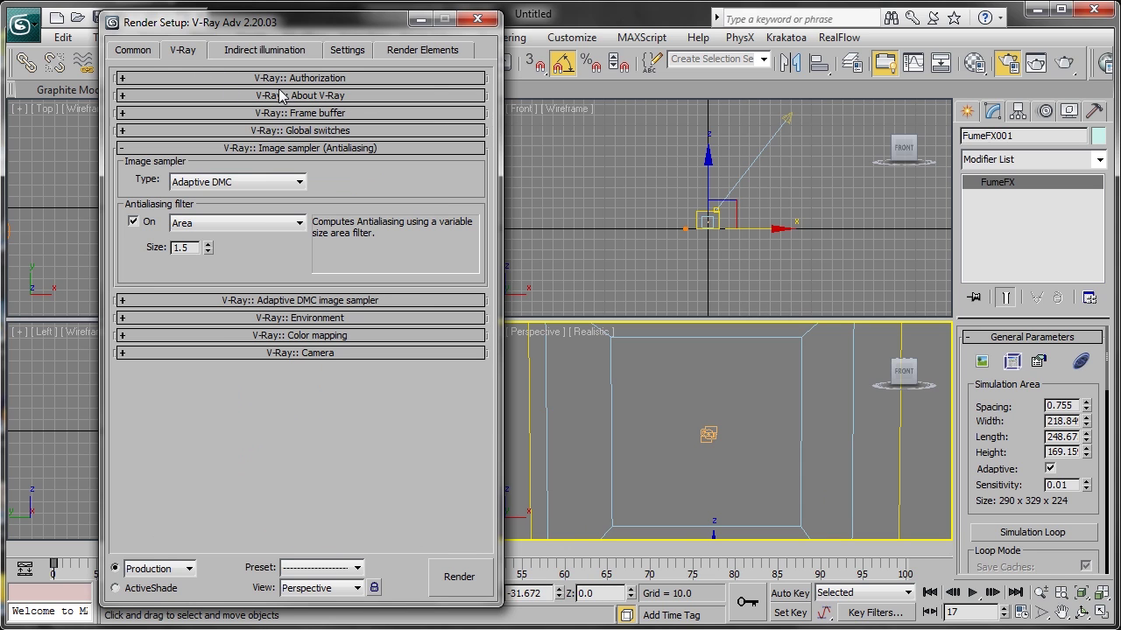
pyautogui.click(295, 114)
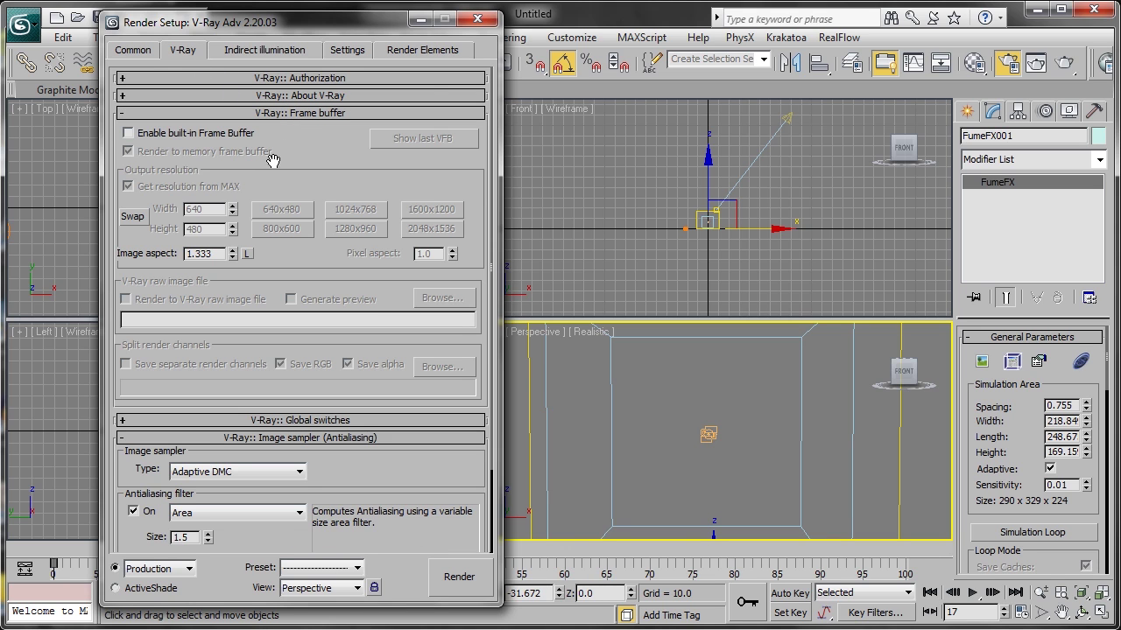
pyautogui.click(189, 139)
pyautogui.click(150, 50)
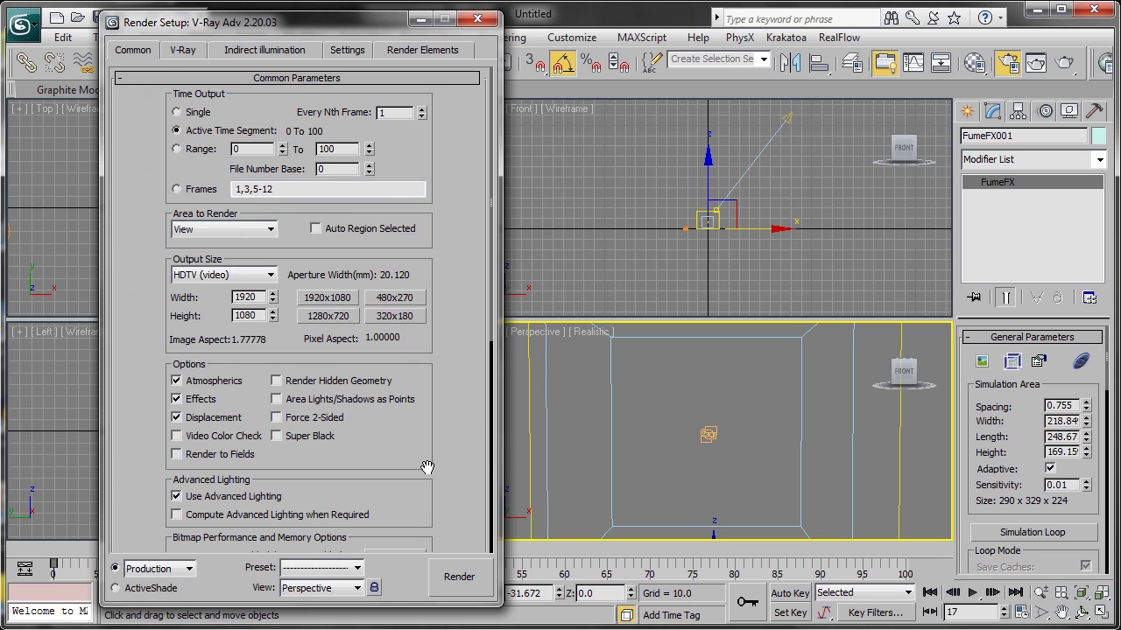
# Step: Bring up the Render Output File dialog to choose where frames are saved
pyautogui.scroll(-5, 427, 468)
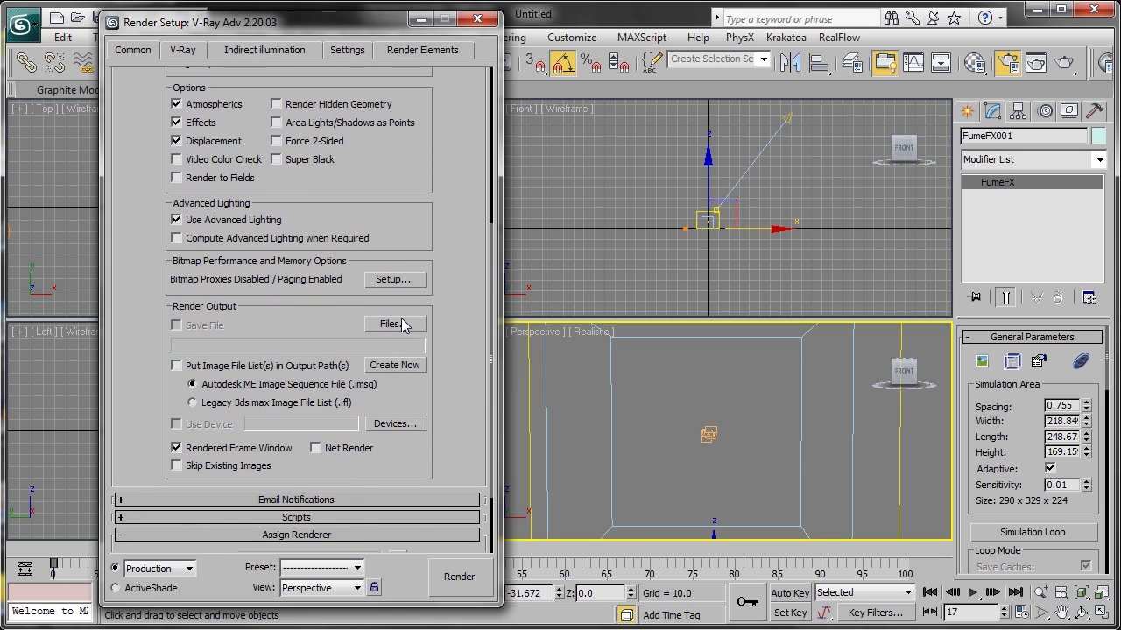
pyautogui.click(401, 324)
pyautogui.write('Front_2')
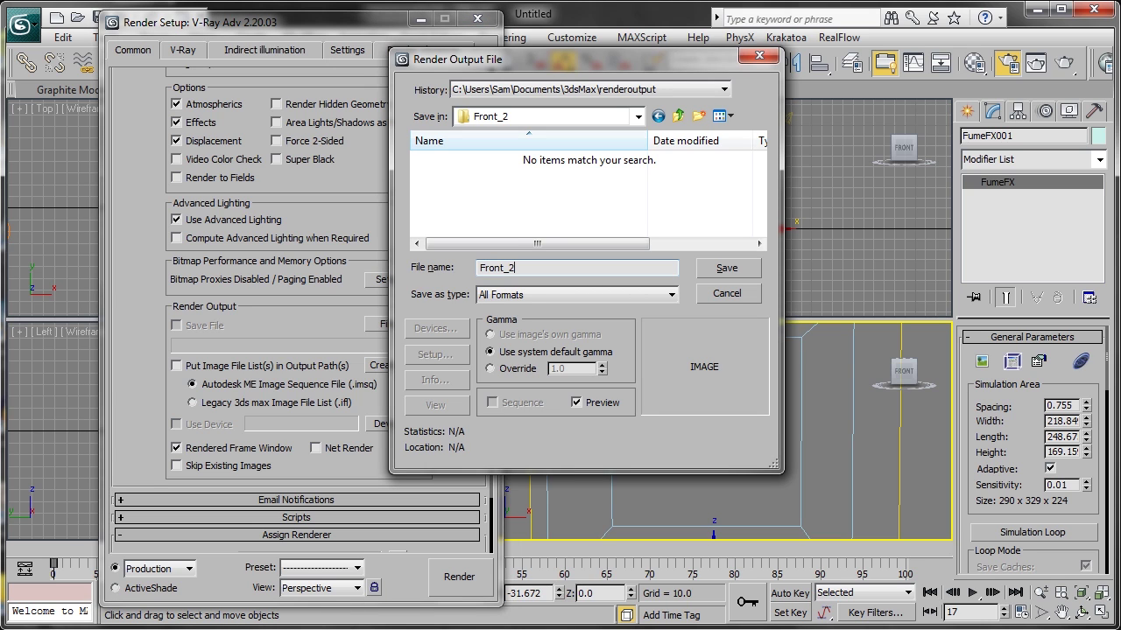
# Step: Save the output as OpenEXR, accept its settings, and launch the V-Ray smoke render
pyautogui.click(503, 294)
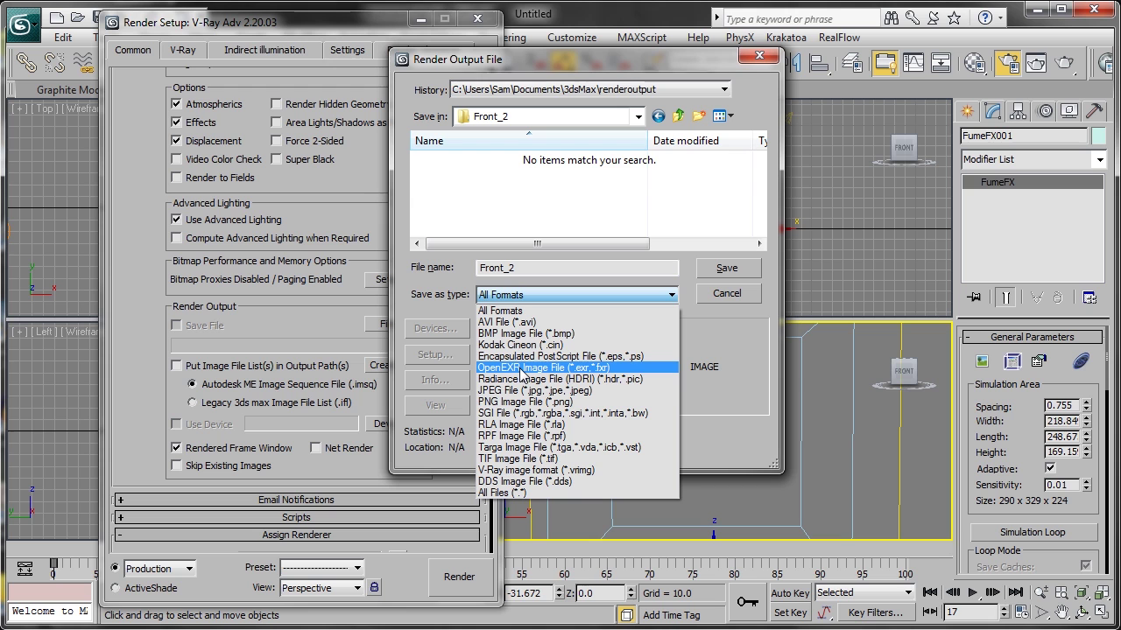
pyautogui.click(520, 367)
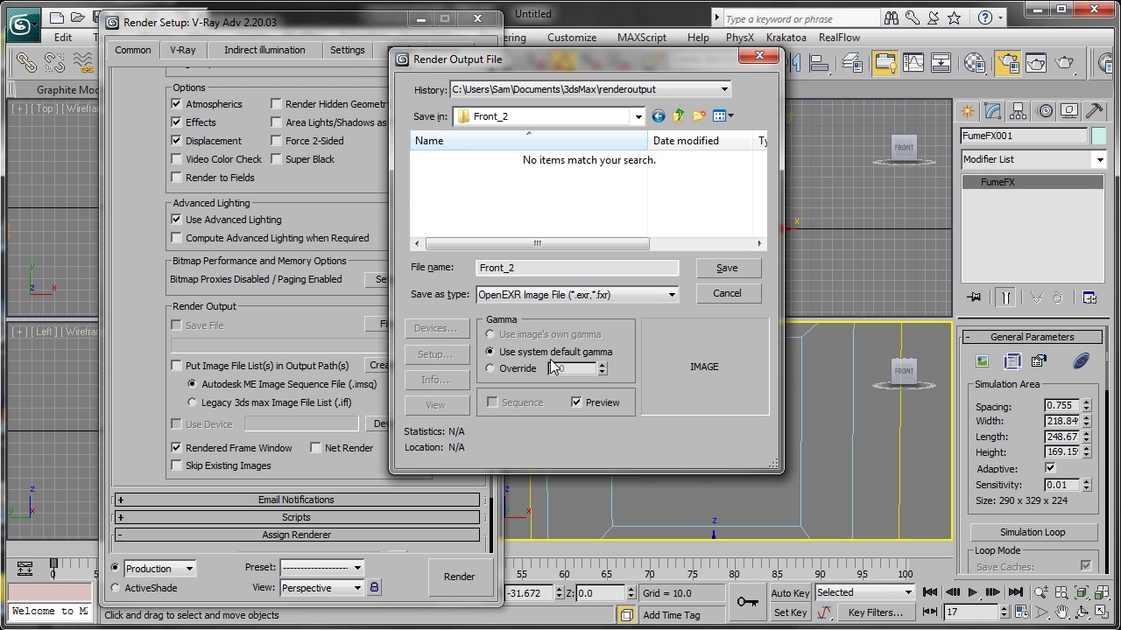
pyautogui.click(715, 275)
pyautogui.click(645, 570)
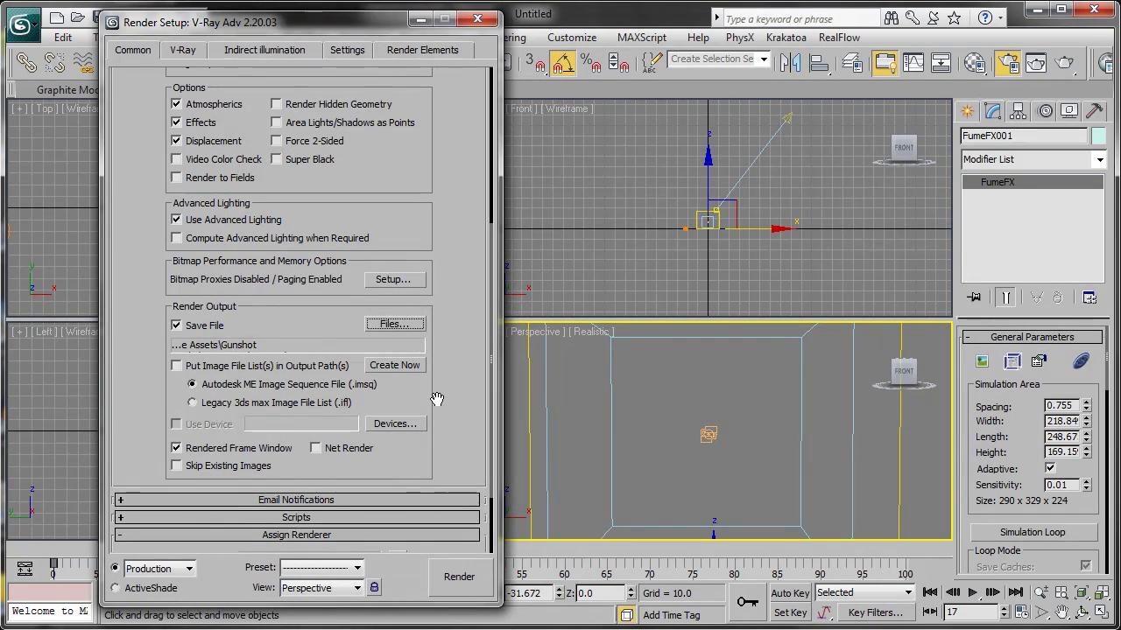
pyautogui.click(462, 579)
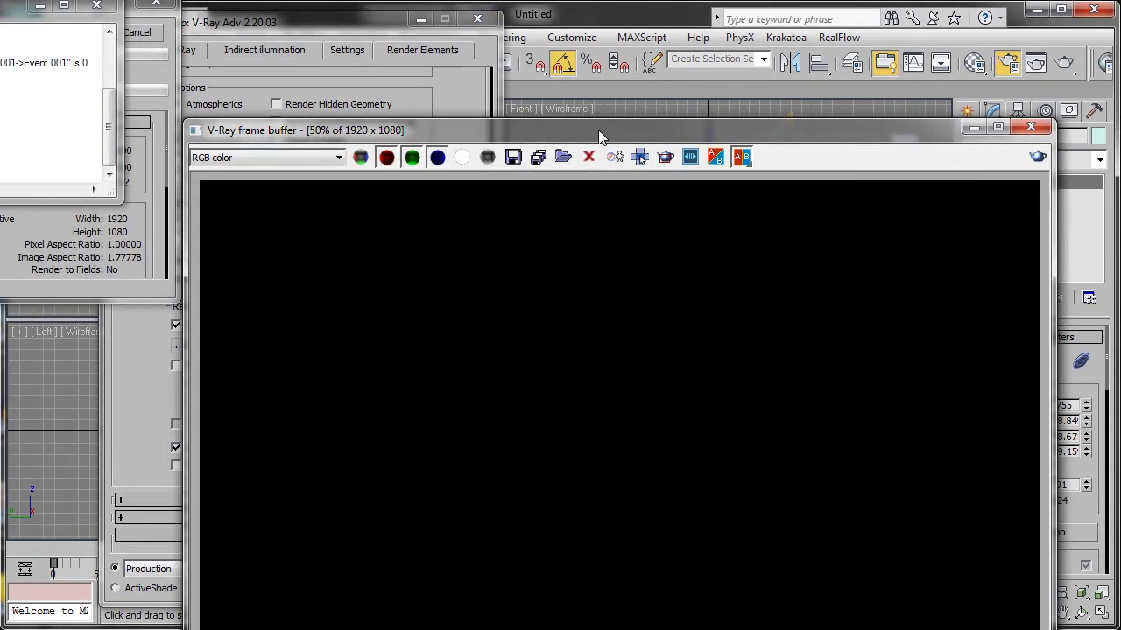
pyautogui.moveTo(627, 129); pyautogui.dragTo(601, 63)
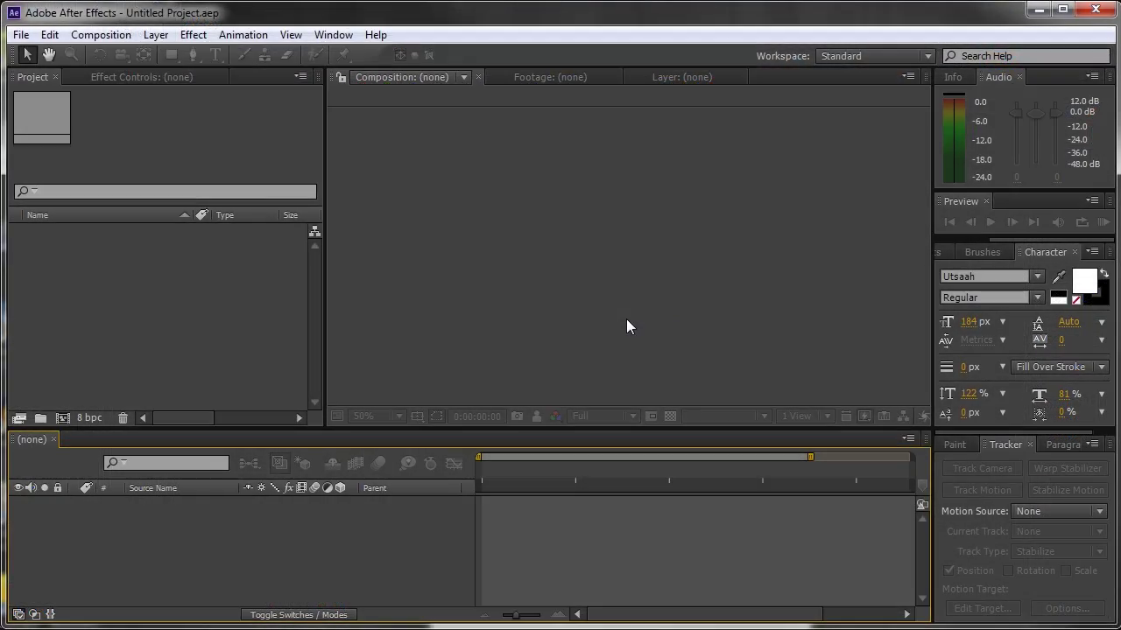
# Step: Import the Front EXR frames as one OpenEXR sequence and check its interpretation
pyautogui.doubleClick(185, 306)
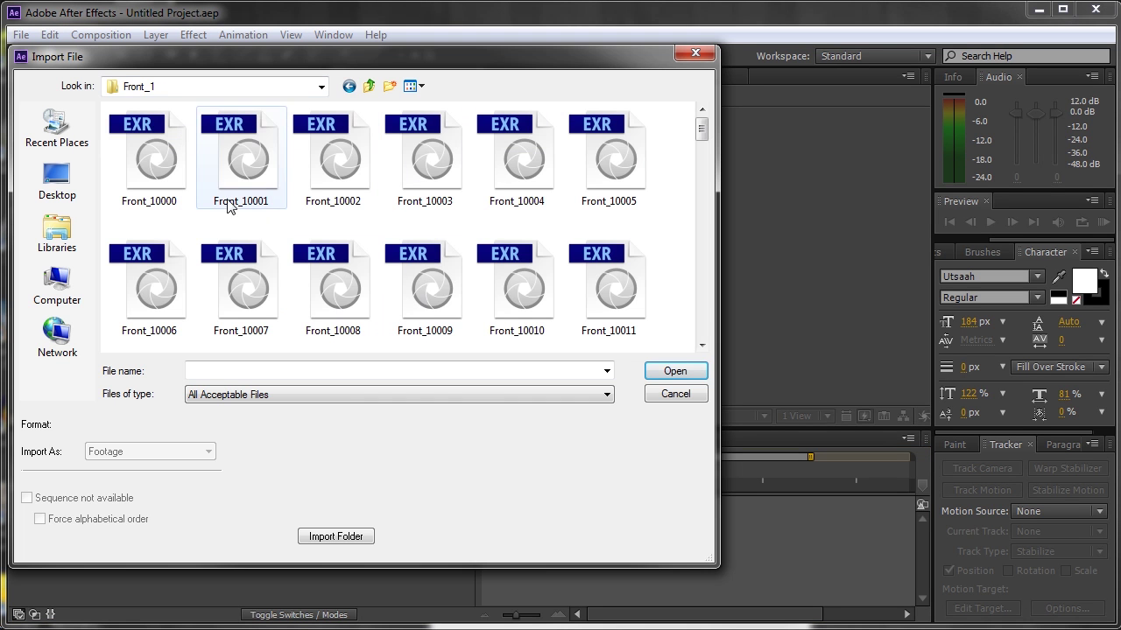
pyautogui.click(160, 168)
pyautogui.click(670, 370)
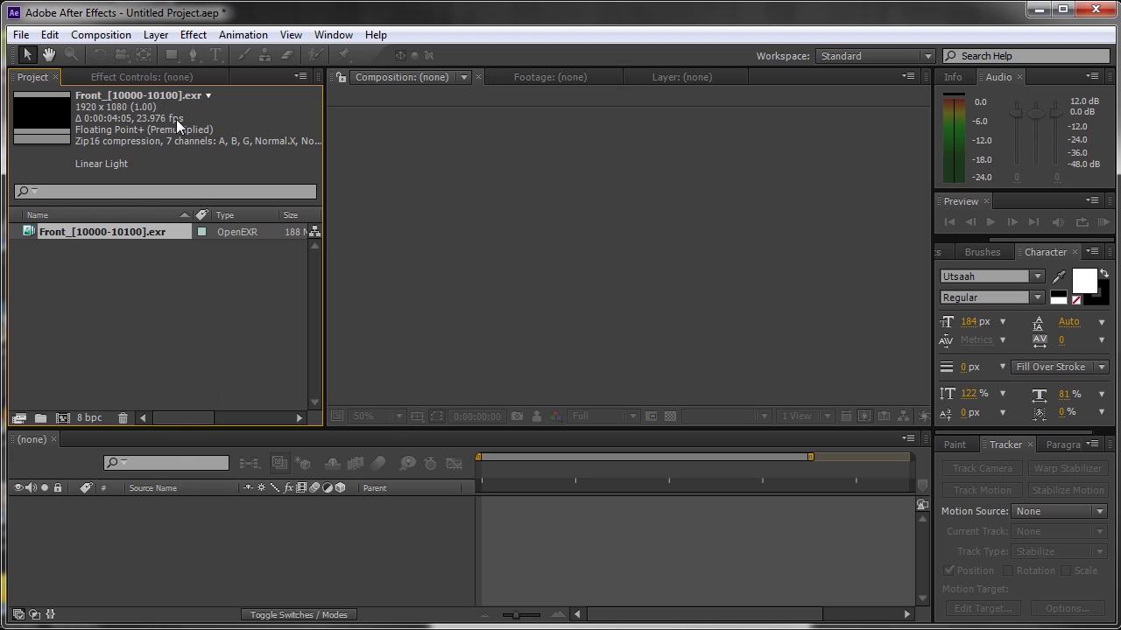
pyautogui.rightClick(136, 238)
pyautogui.moveTo(303, 340)
pyautogui.click(393, 340)
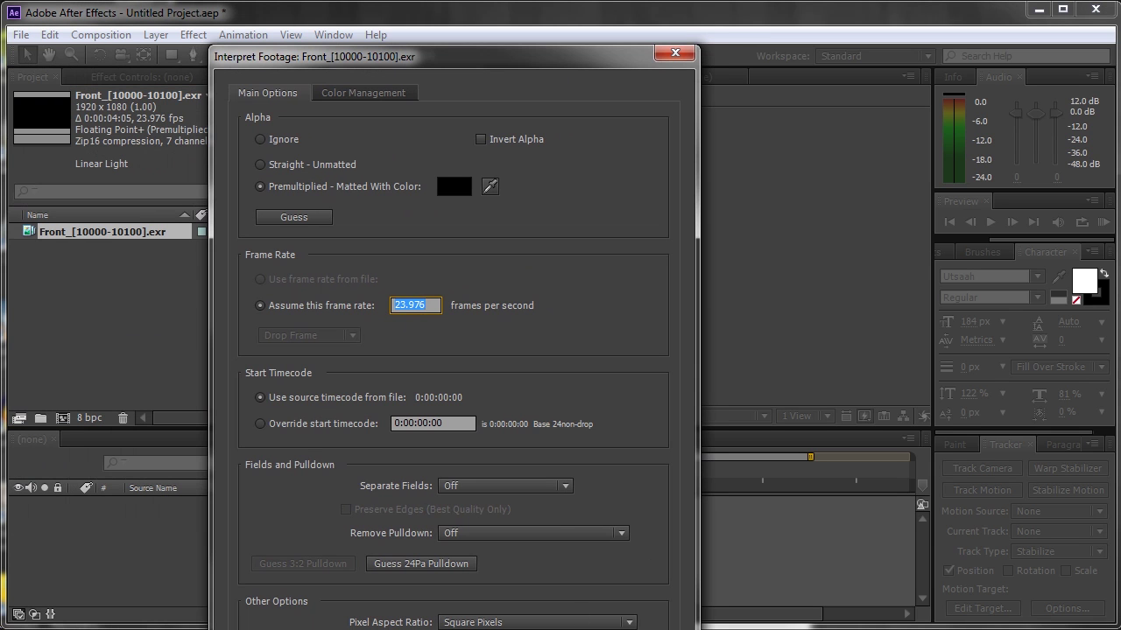
pyautogui.press('Return')
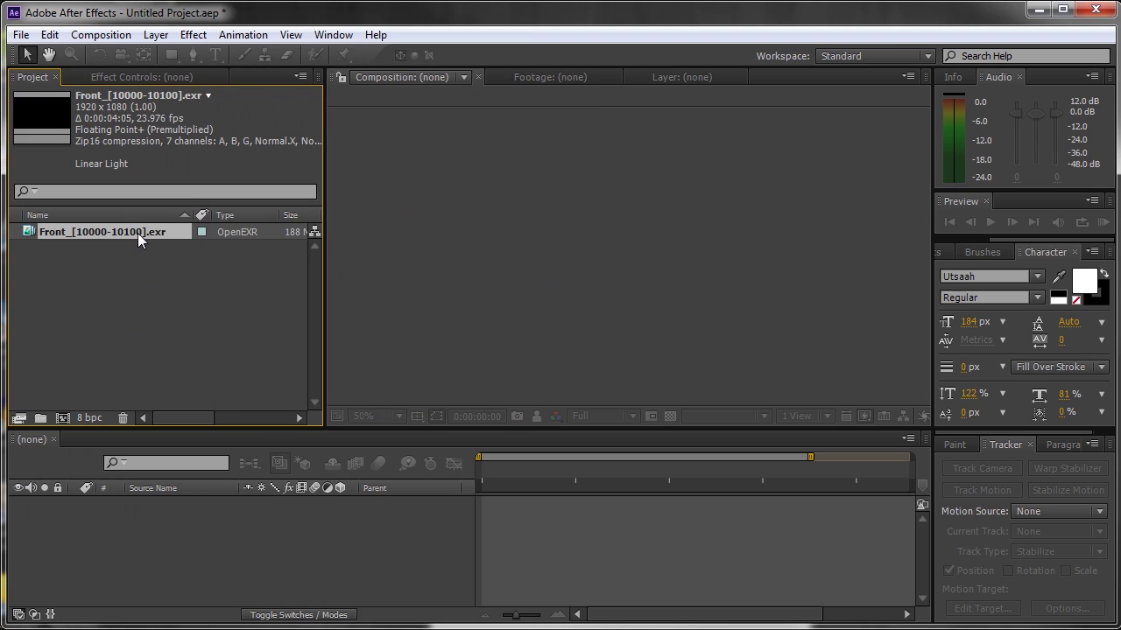
# Step: Create a Front composition from the sequence, zoom to 50%, and apply RSMB Pro motion blur
pyautogui.moveTo(138, 232); pyautogui.dragTo(226, 552)
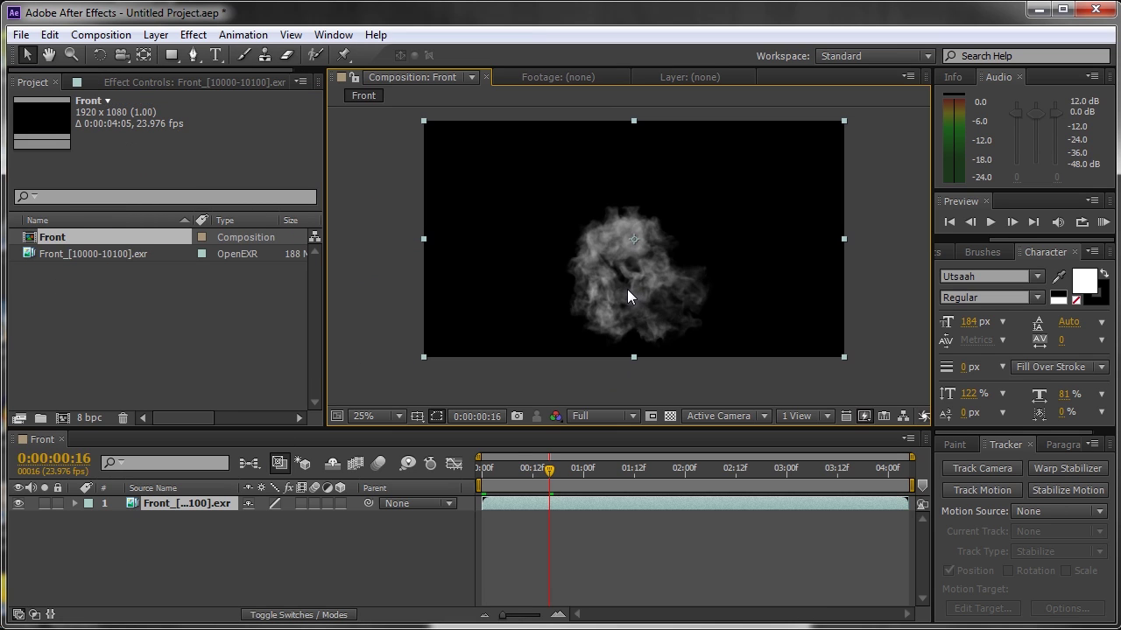
pyautogui.moveTo(518, 477); pyautogui.dragTo(491, 477)
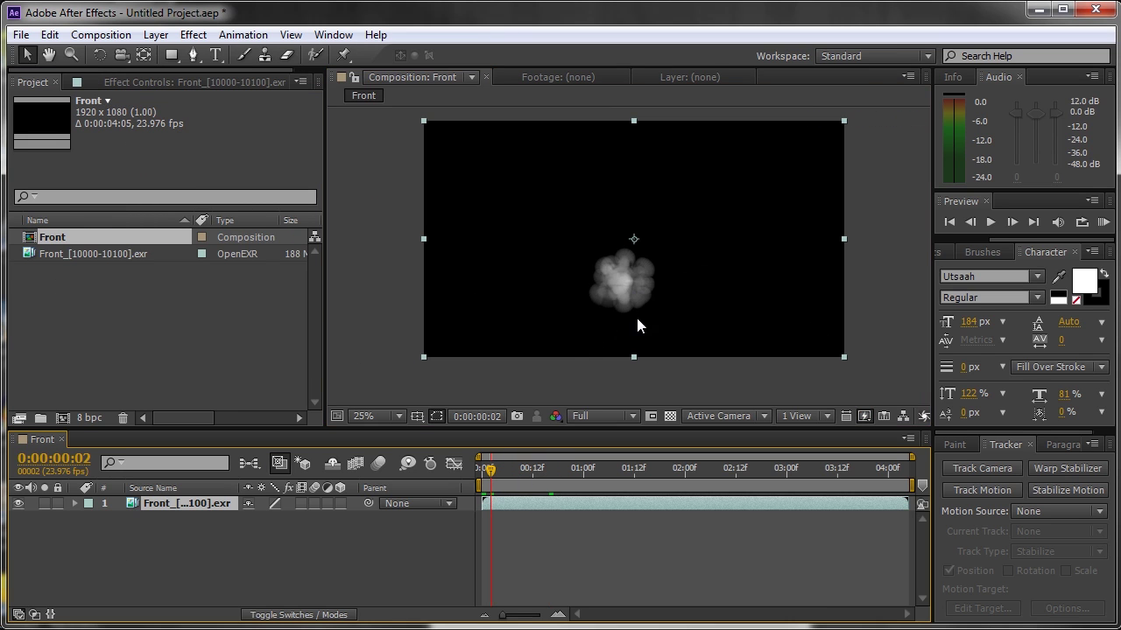
pyautogui.press('.')
pyautogui.moveTo(644, 335); pyautogui.dragTo(657, 295)
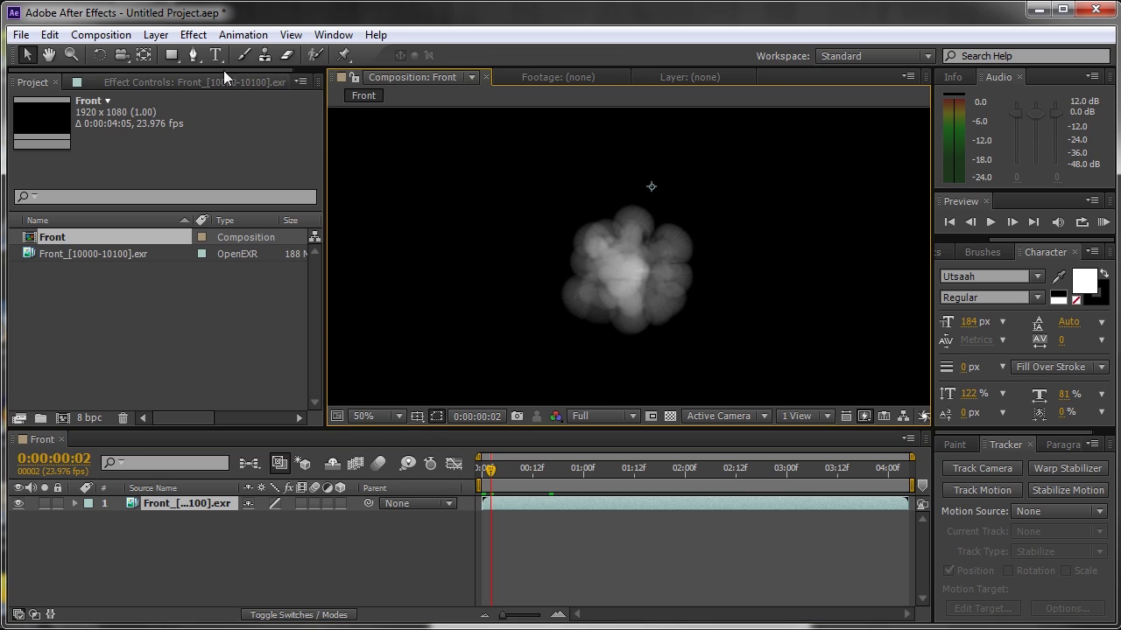
pyautogui.click(194, 35)
pyautogui.moveTo(268, 410)
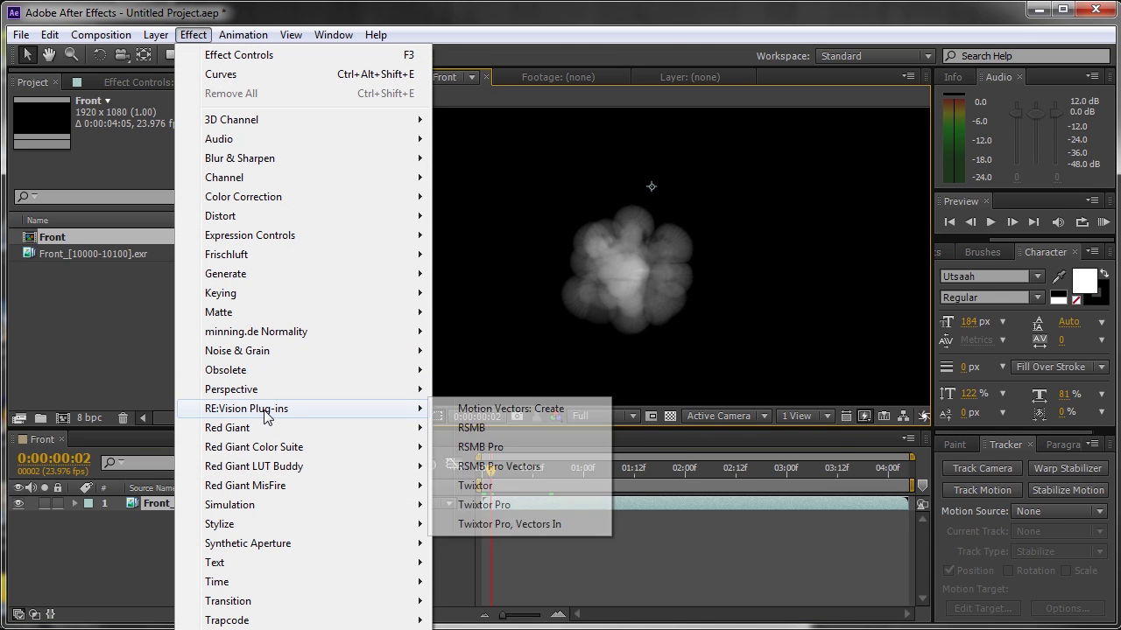
pyautogui.click(498, 448)
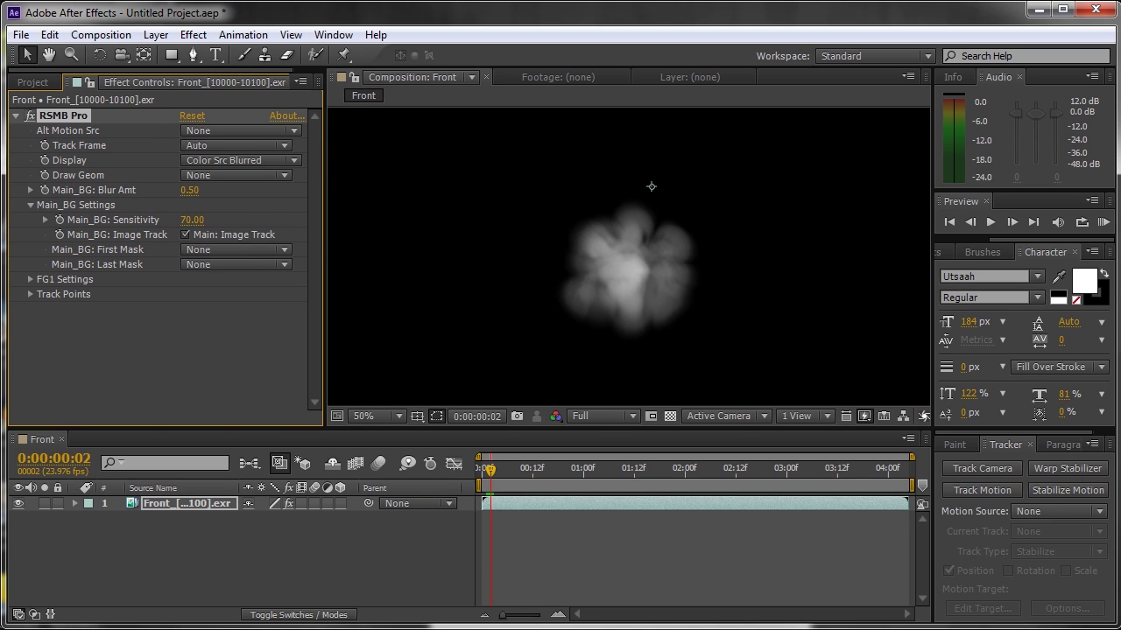
# Step: Apply Fast Blur with Blurriness 2.0 to the smoke and compare it on and off
pyautogui.click(194, 34)
pyautogui.moveTo(354, 164)
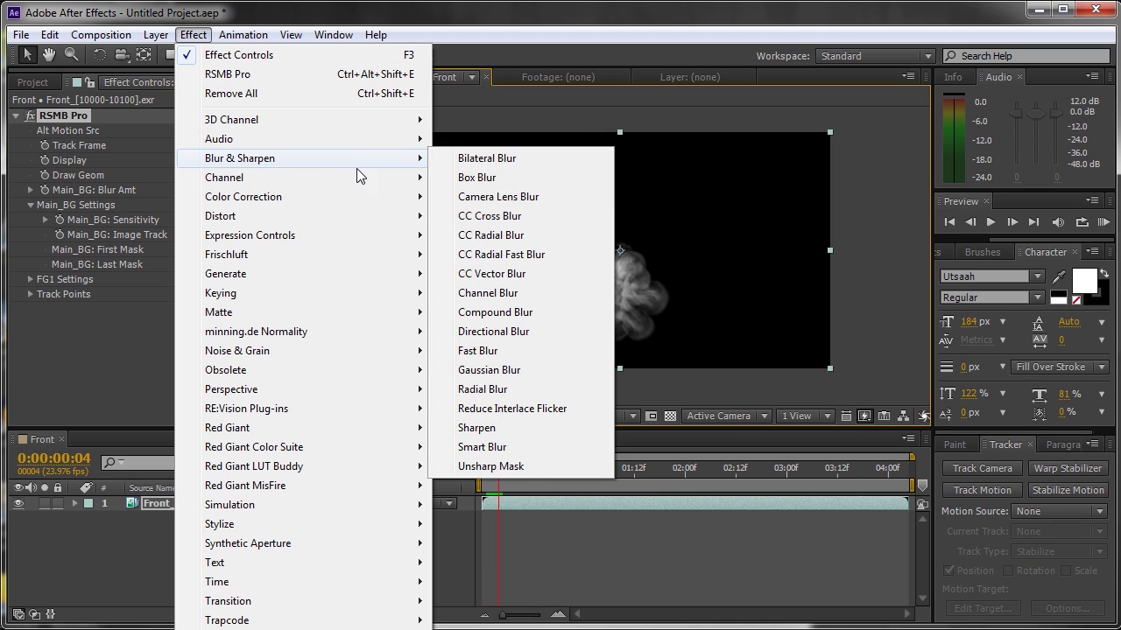
pyautogui.click(488, 354)
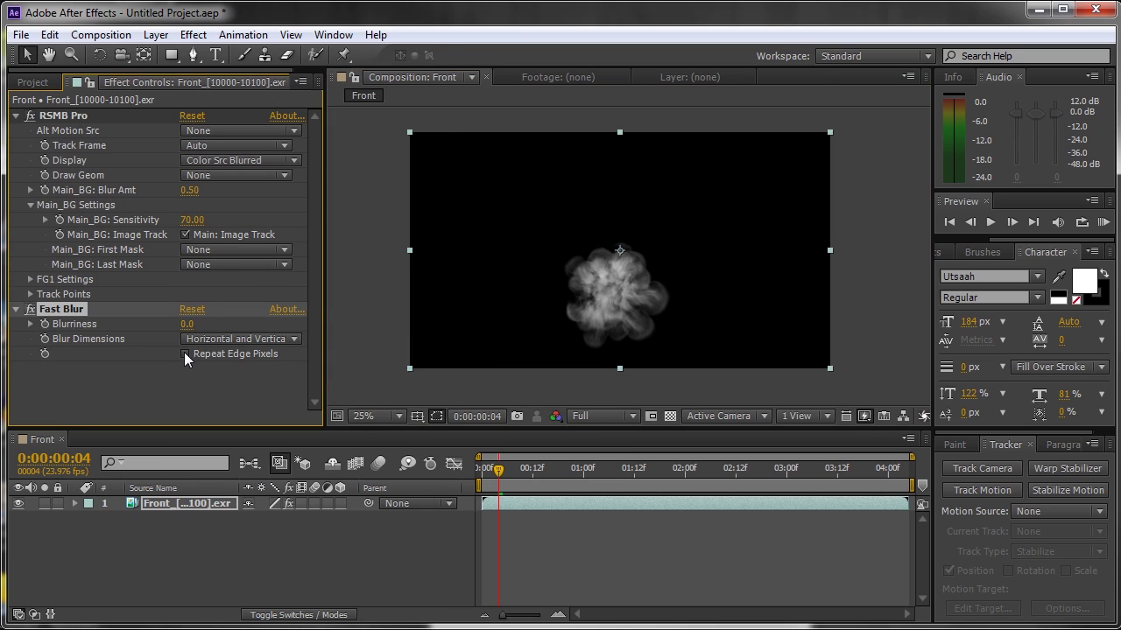
pyautogui.click(189, 324)
pyautogui.write('2')
pyautogui.press('Return')
pyautogui.scroll(1, 616, 311)
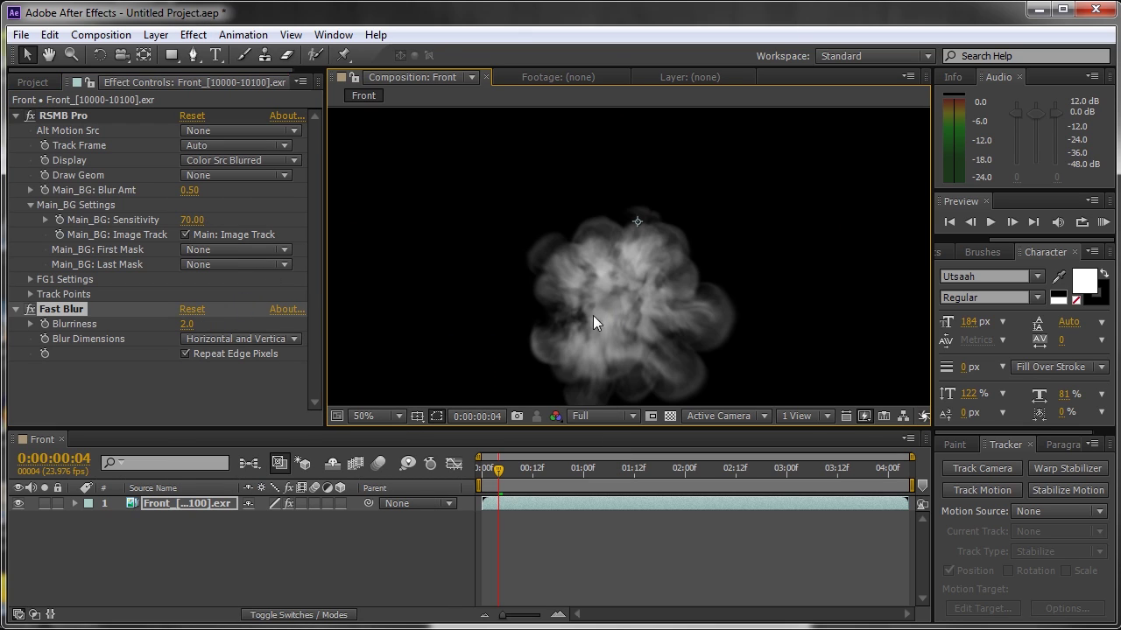
pyautogui.click(30, 310)
pyautogui.click(29, 310)
pyautogui.scroll(-1, 601, 284)
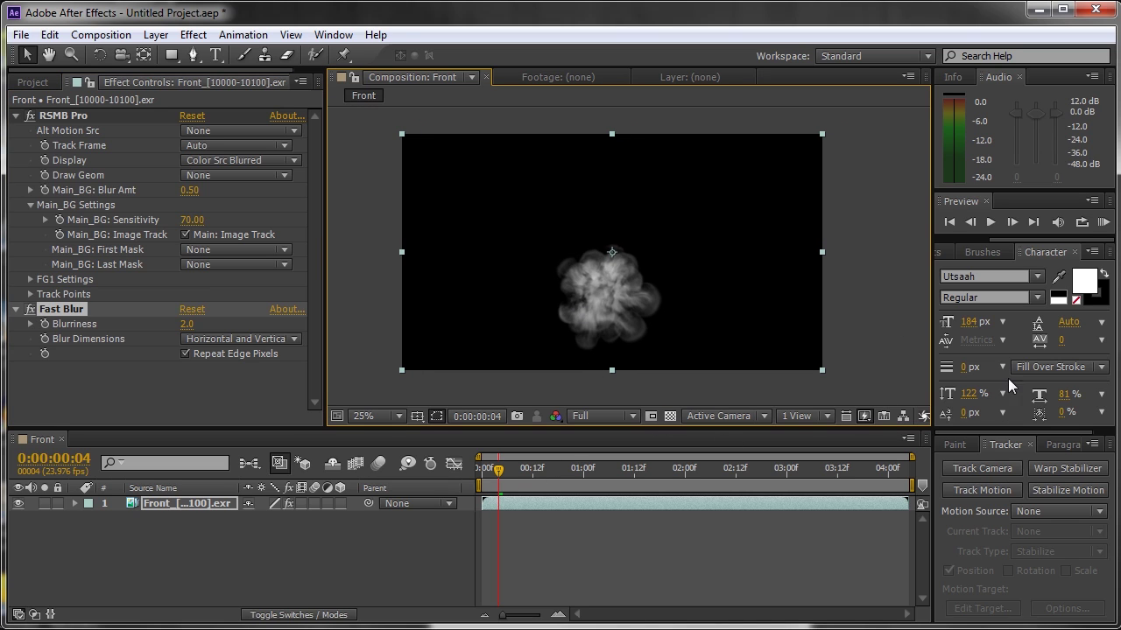
# Step: Preview the blurred smoke animation, then stop playback
pyautogui.click(1102, 222)
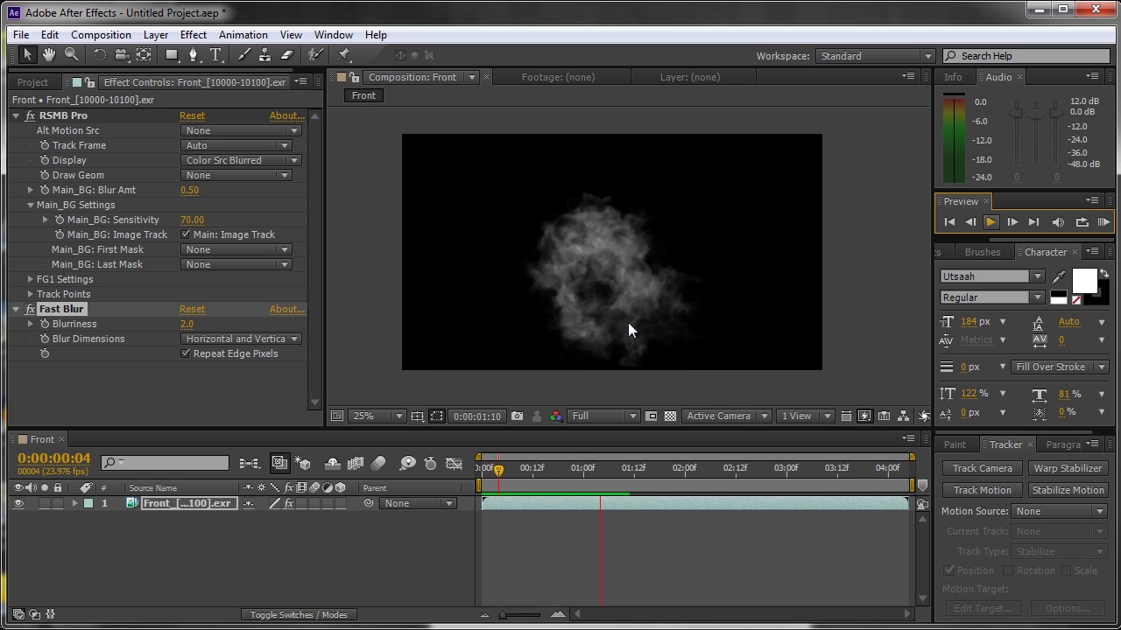
pyautogui.click(991, 221)
pyautogui.click(116, 37)
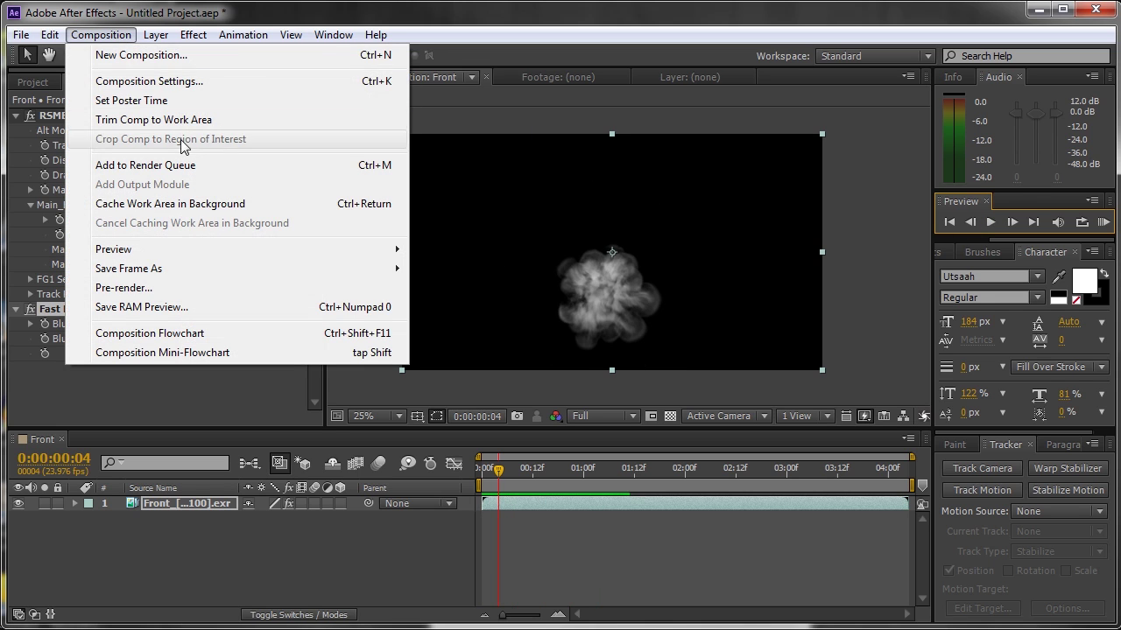
# Step: Queue the Front comp with a QuickTime PNG output module using RGB + Alpha channels
pyautogui.click(153, 167)
pyautogui.click(156, 551)
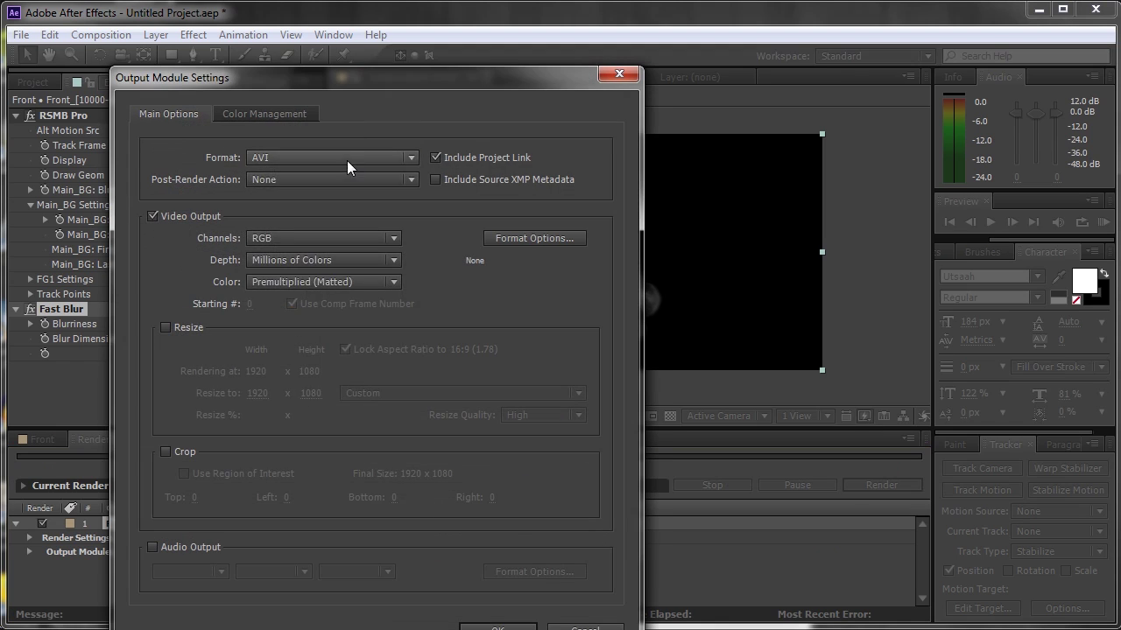
pyautogui.click(347, 159)
pyautogui.click(385, 448)
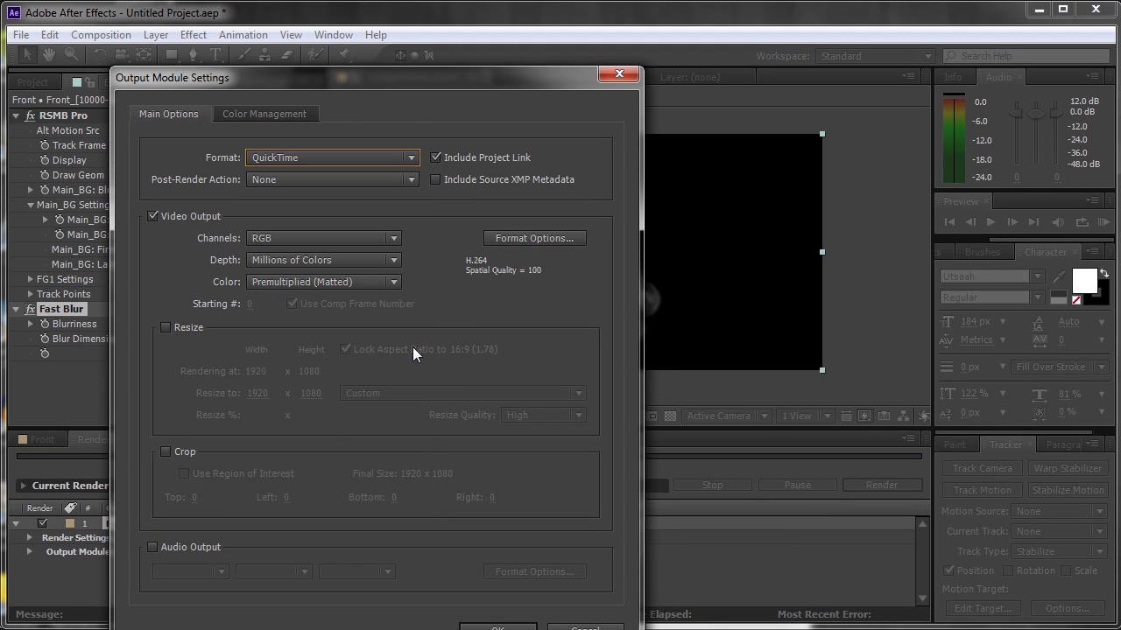
pyautogui.click(524, 238)
pyautogui.click(438, 110)
pyautogui.click(367, 628)
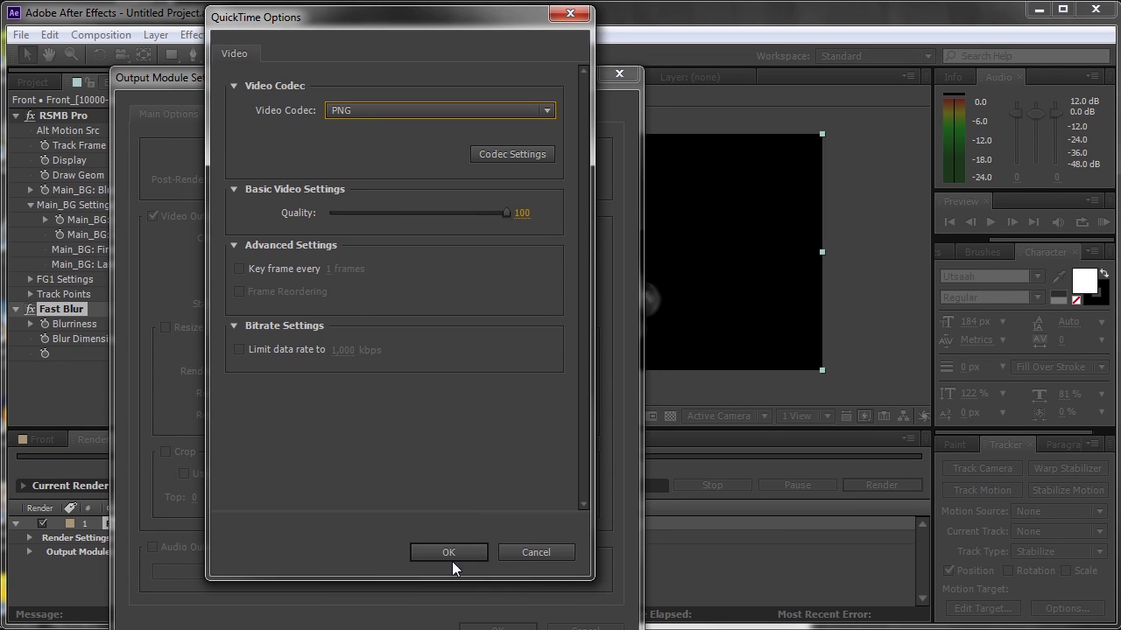
pyautogui.click(455, 552)
pyautogui.click(320, 239)
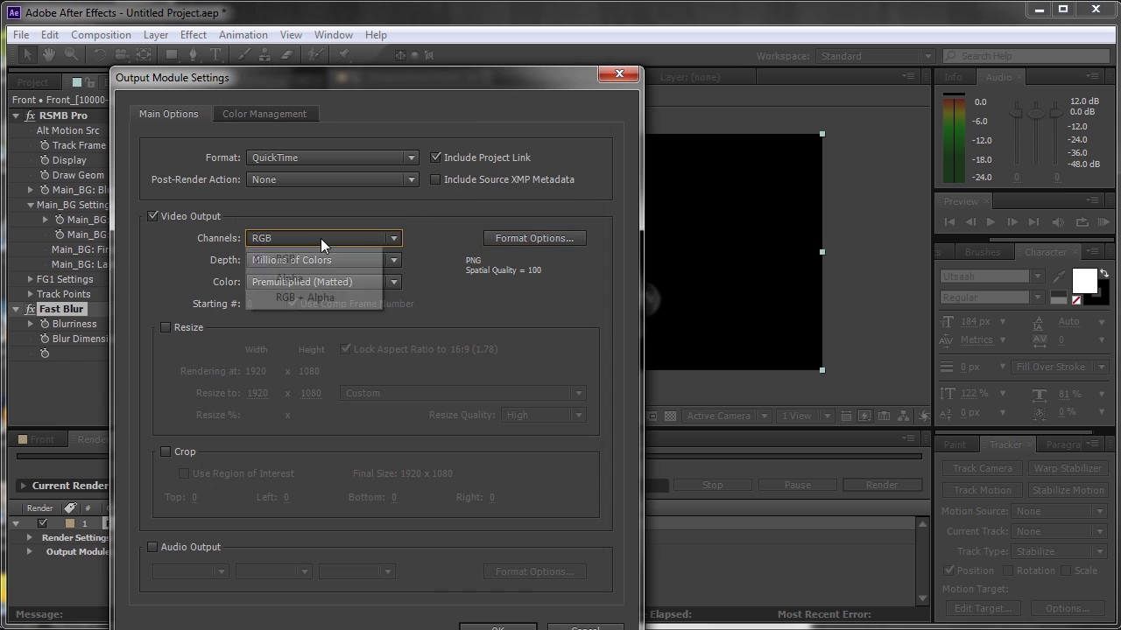
pyautogui.click(302, 297)
# Step: Name the render output file Front_1.mov
pyautogui.click(503, 627)
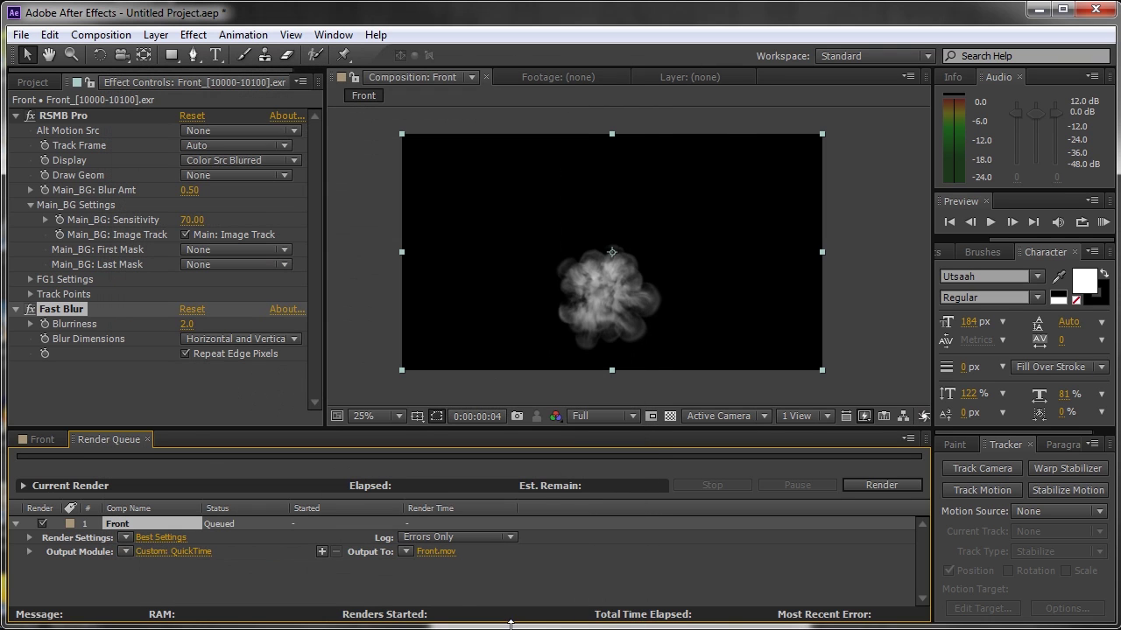
pyautogui.click(437, 556)
pyautogui.write('_1')
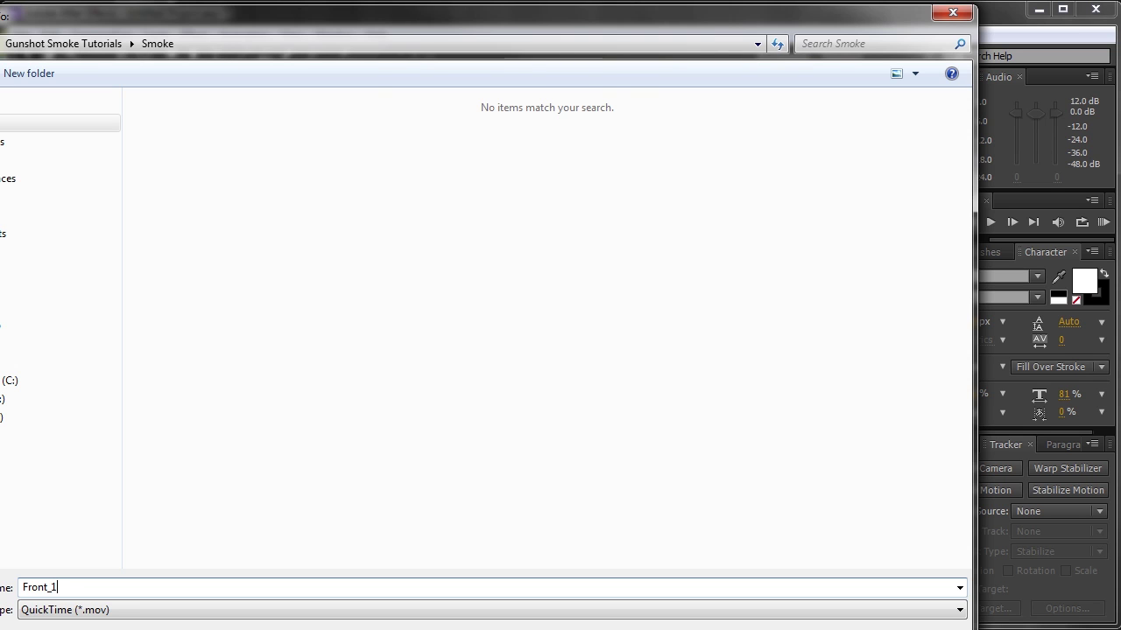
pyautogui.press('Return')
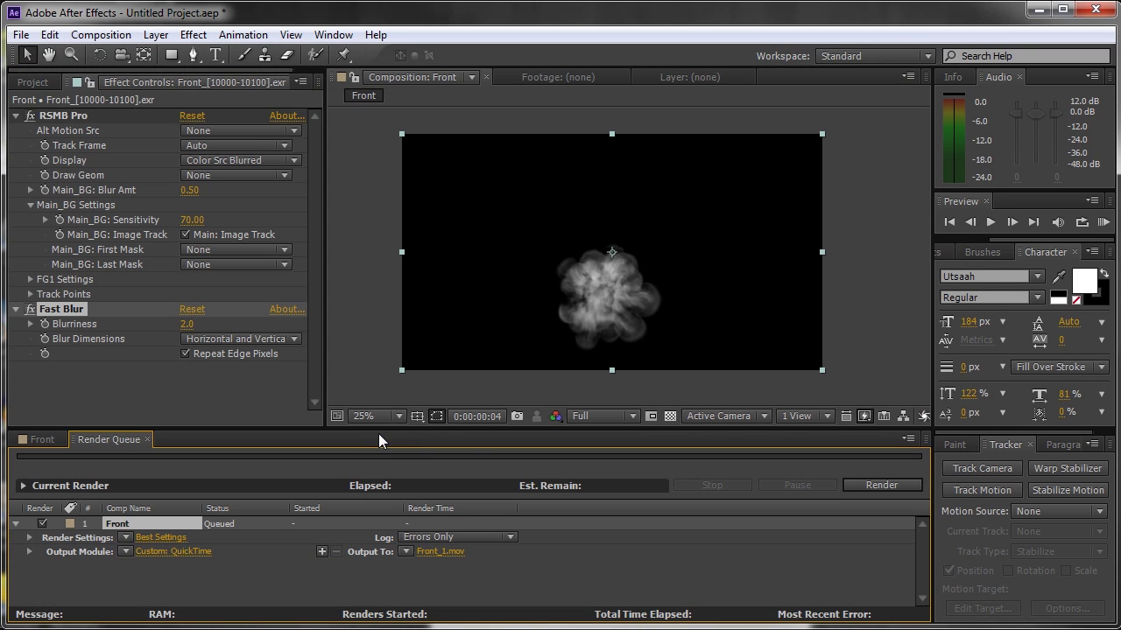
# Step: Render the Front comp and parent the Front_1.mov smoke layer to Null 1
pyautogui.click(878, 484)
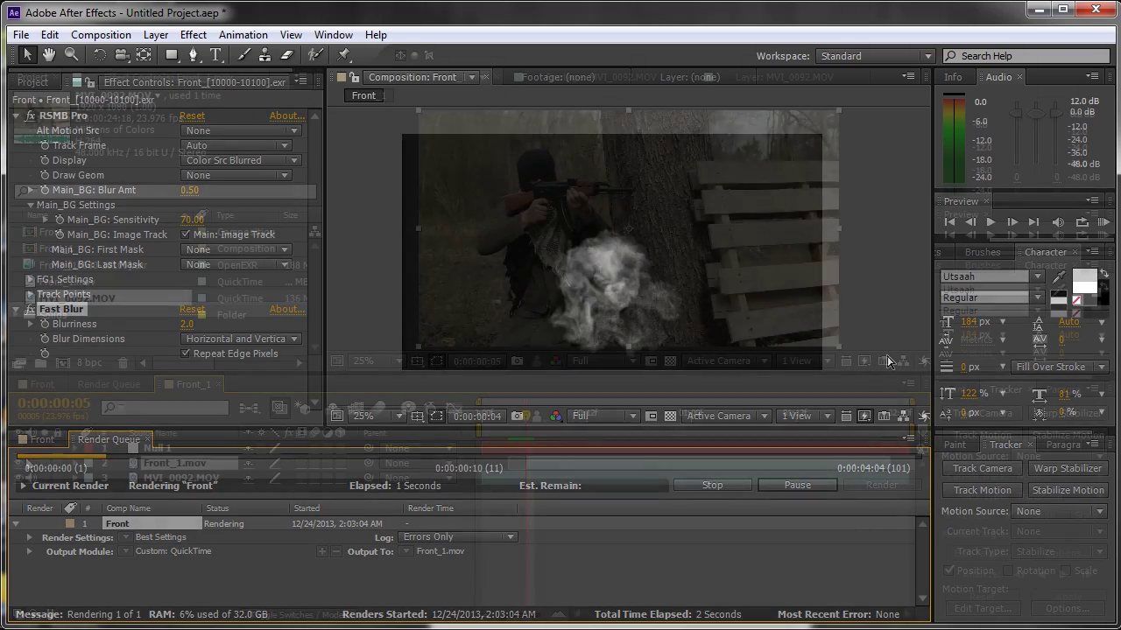
pyautogui.moveTo(369, 463); pyautogui.dragTo(206, 449)
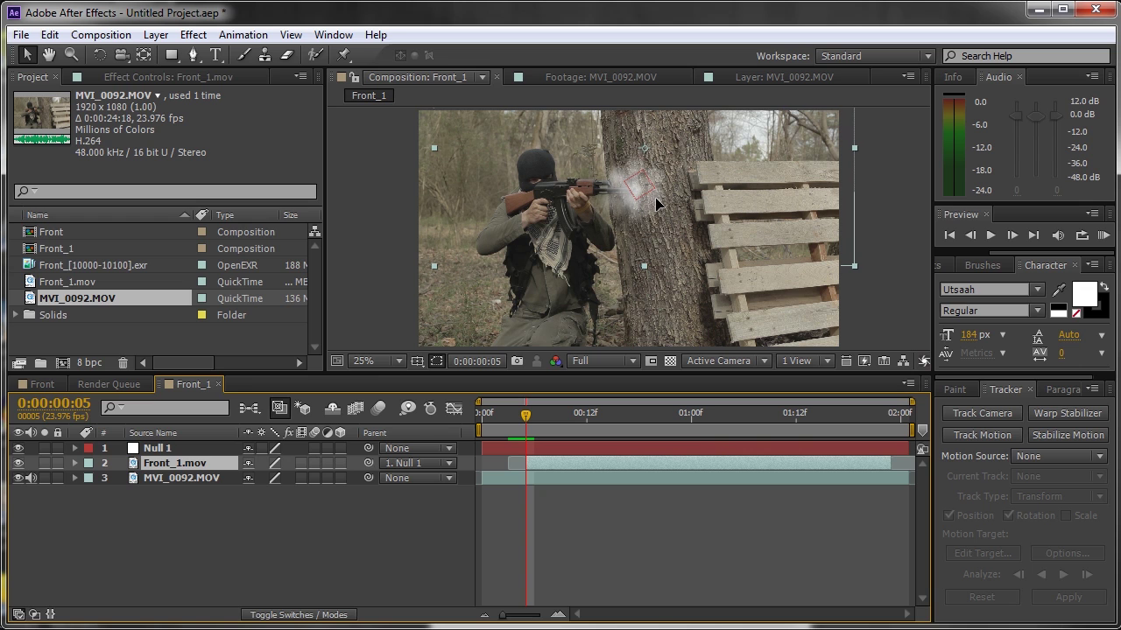
pyautogui.click(657, 198)
pyautogui.moveTo(527, 411); pyautogui.dragTo(595, 420)
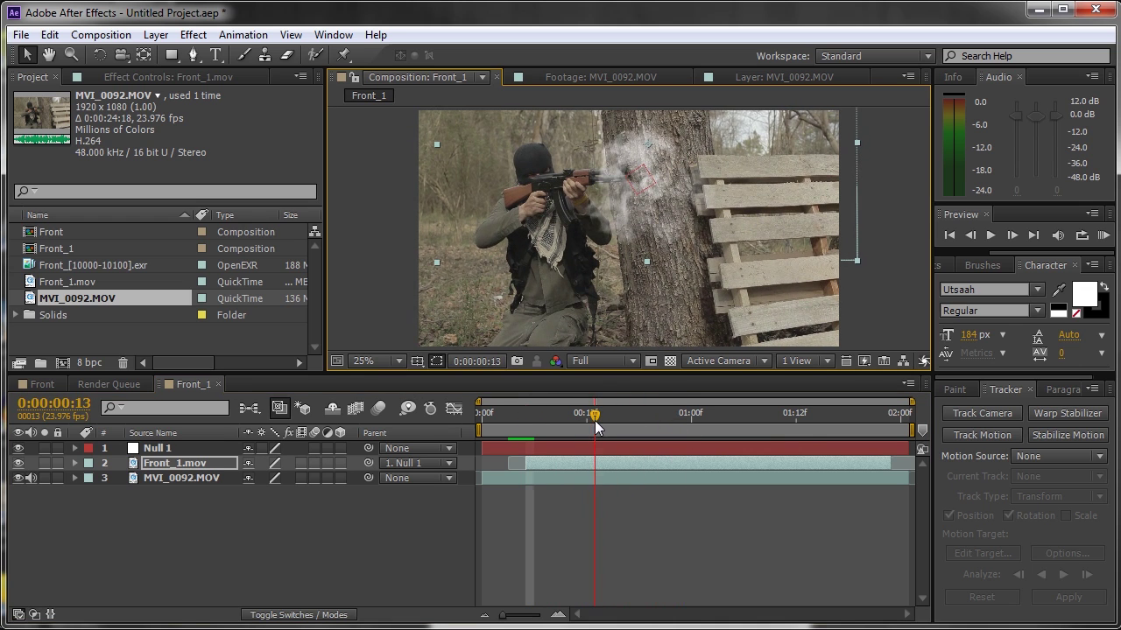
# Step: Adjust the Front_1.mov layer's opacity, starting at 50% and then raising it
pyautogui.press('t')
pyautogui.click(255, 477)
pyautogui.write('50')
pyautogui.press('Return')
pyautogui.scroll(2, 681, 247)
pyautogui.moveTo(664, 231); pyautogui.dragTo(665, 287)
pyautogui.moveTo(250, 492)
pyautogui.mouseDown()
pyautogui.moveTo(286, 480)
pyautogui.moveTo(268, 482)
pyautogui.mouseUp()
# Step: Time-stretch the smoke layer to 50% and extend it to the comp end
pyautogui.click(155, 34)
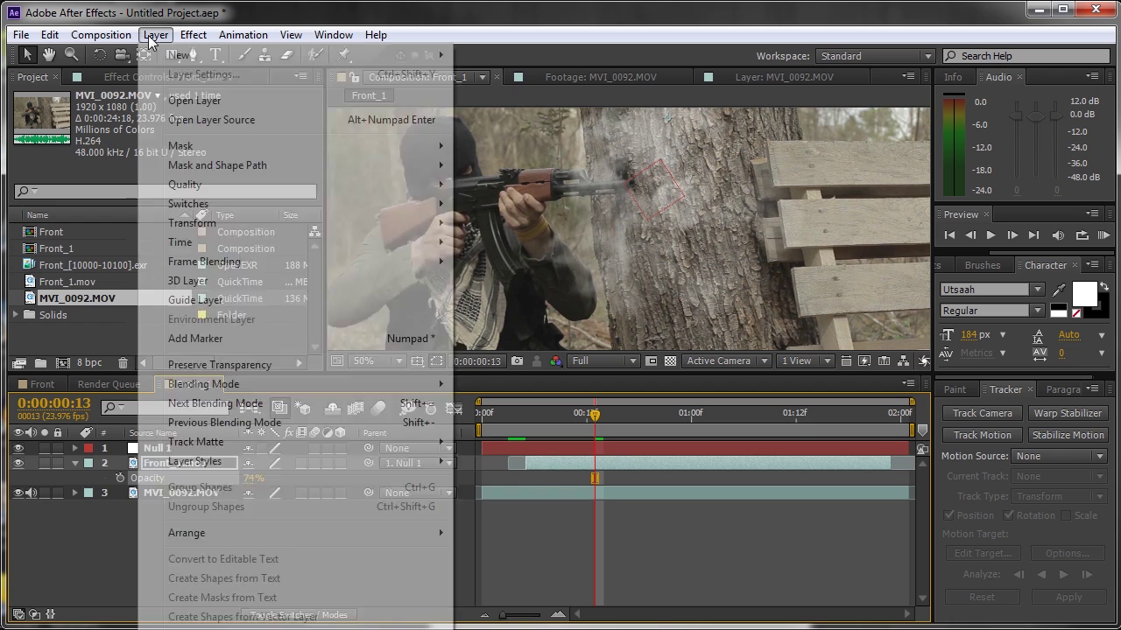
pyautogui.moveTo(222, 245)
pyautogui.click(525, 281)
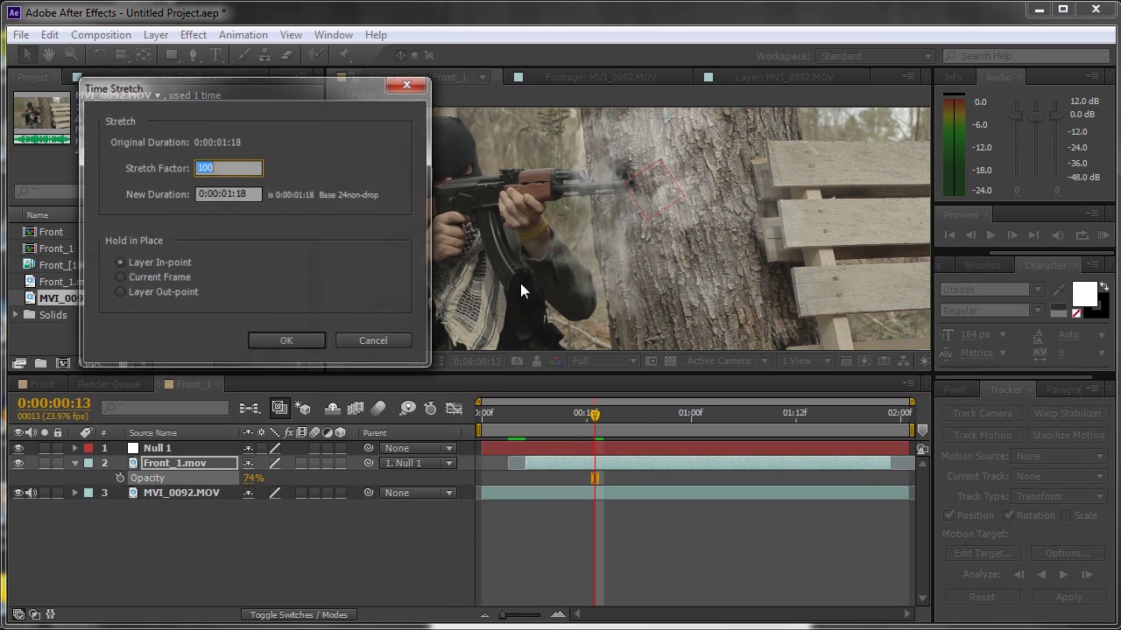
pyautogui.write('50')
pyautogui.press('Return')
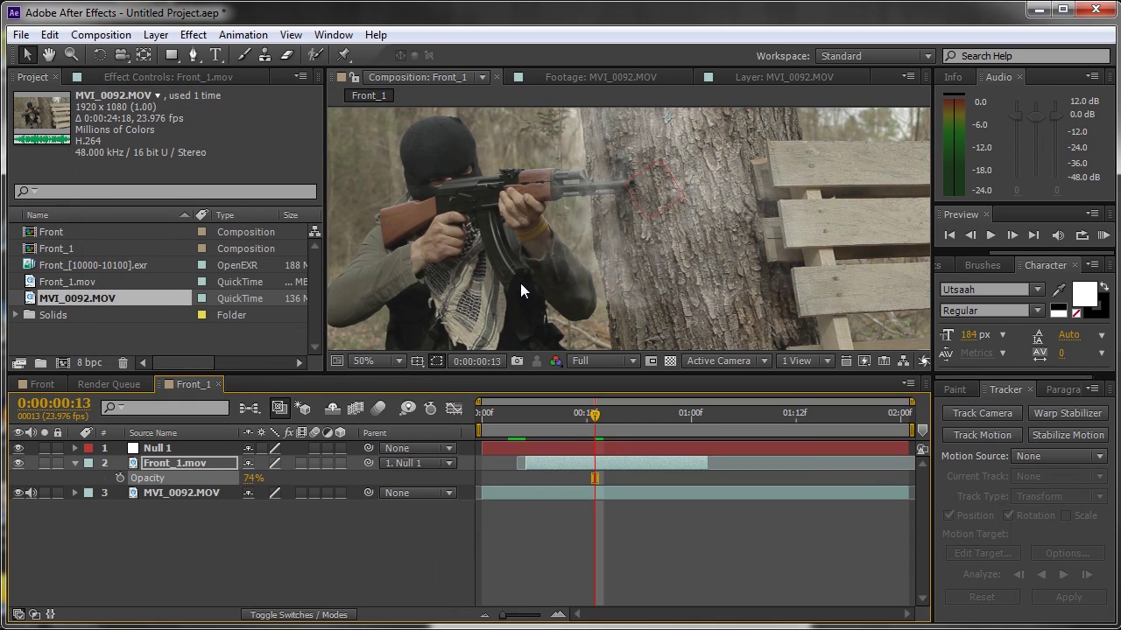
pyautogui.moveTo(703, 462); pyautogui.dragTo(1103, 475)
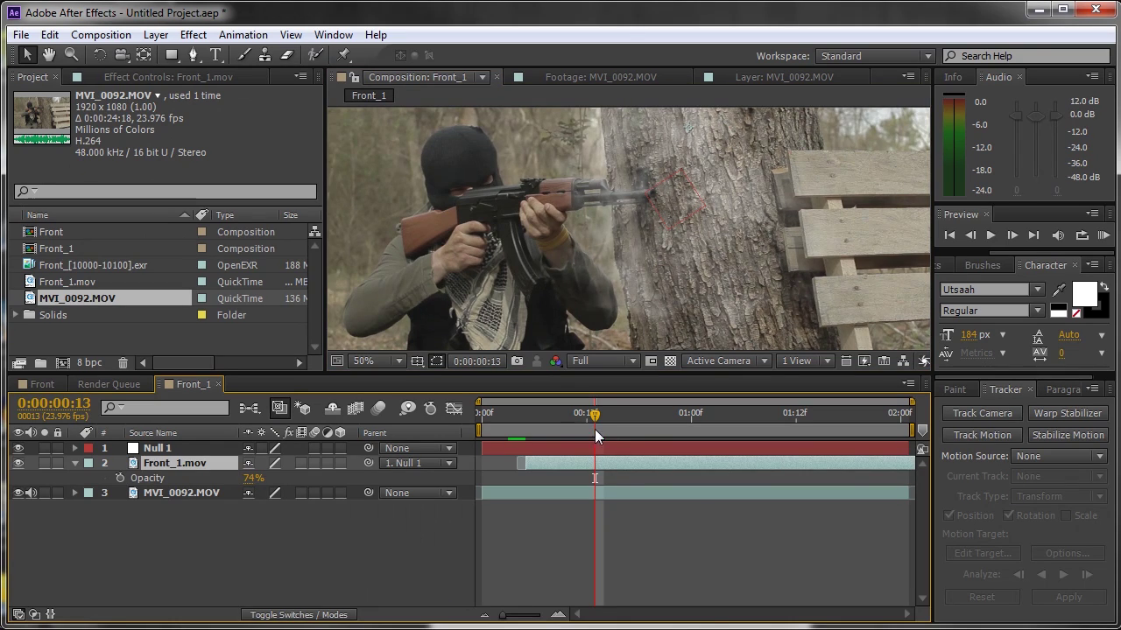
pyautogui.moveTo(594, 428); pyautogui.dragTo(525, 427)
# Step: Import Muzzle_Flash_10.mov, place it in the Front_1 comp, and set it to Screen mode
pyautogui.moveTo(0, 324); pyautogui.dragTo(101, 307)
pyautogui.doubleClick(94, 301)
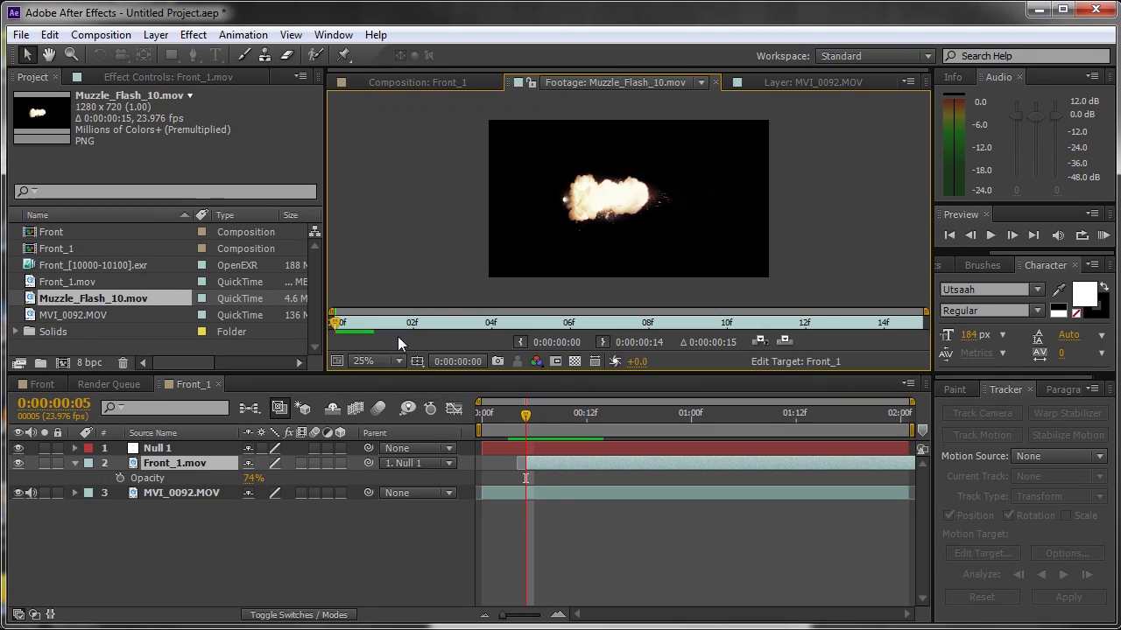
pyautogui.moveTo(338, 322)
pyautogui.mouseDown()
pyautogui.moveTo(412, 322)
pyautogui.moveTo(333, 322)
pyautogui.mouseUp()
pyautogui.moveTo(85, 307); pyautogui.dragTo(527, 462)
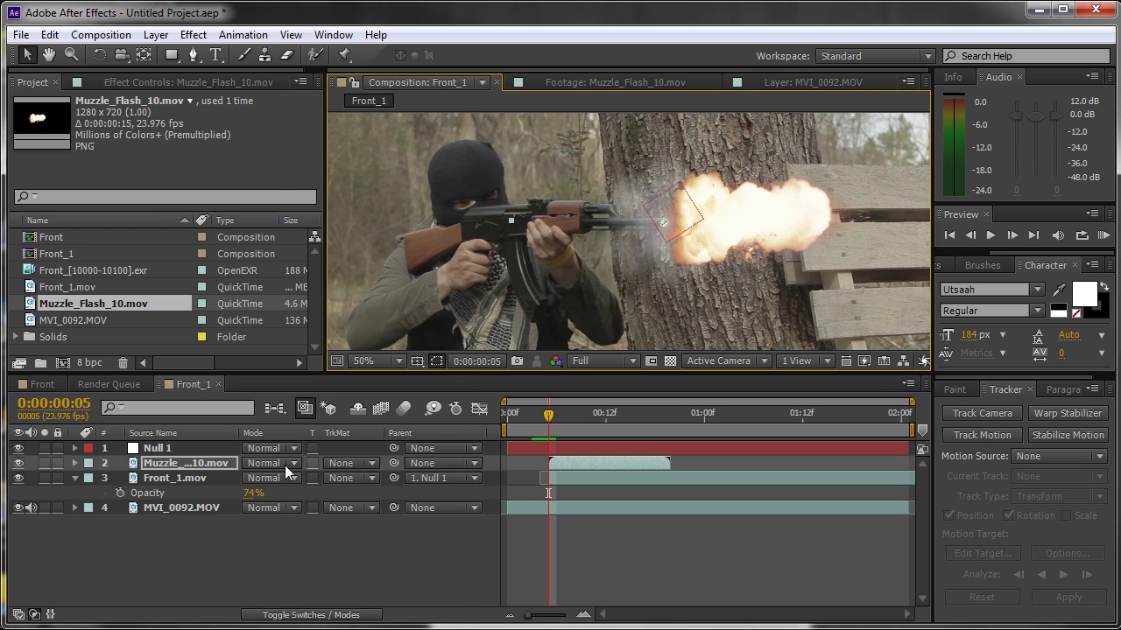
pyautogui.click(284, 463)
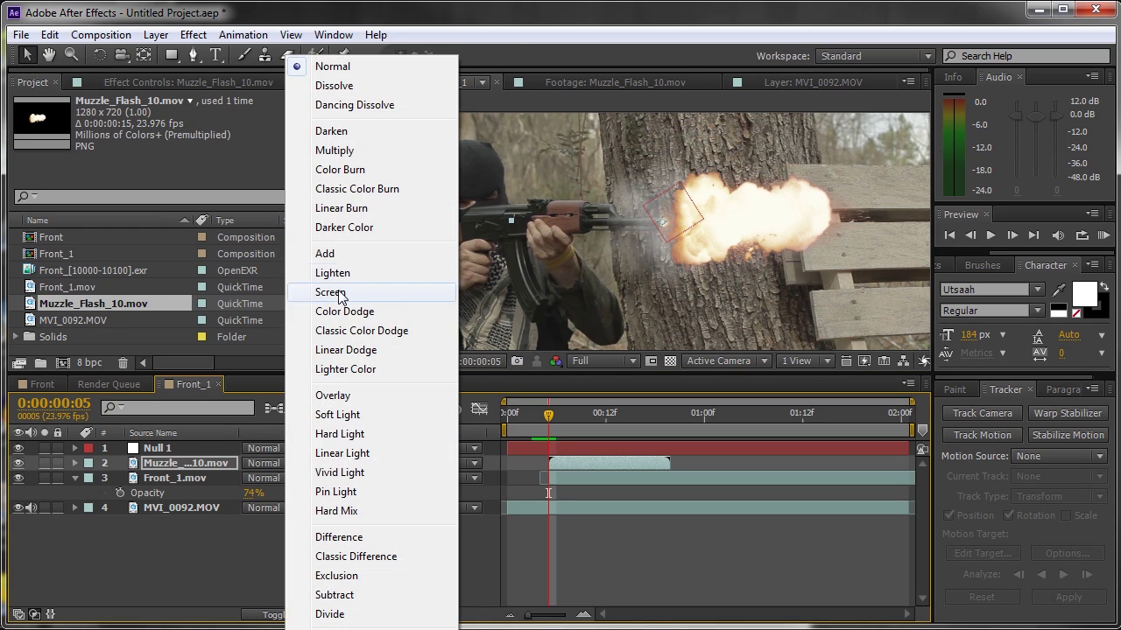
pyautogui.click(341, 288)
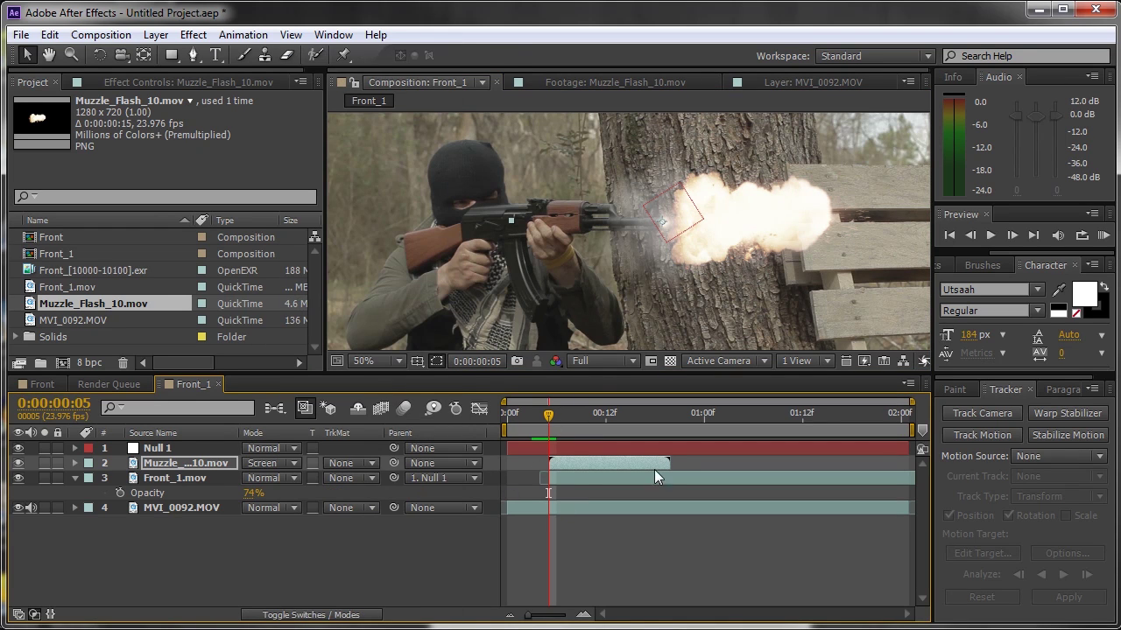
pyautogui.click(203, 476)
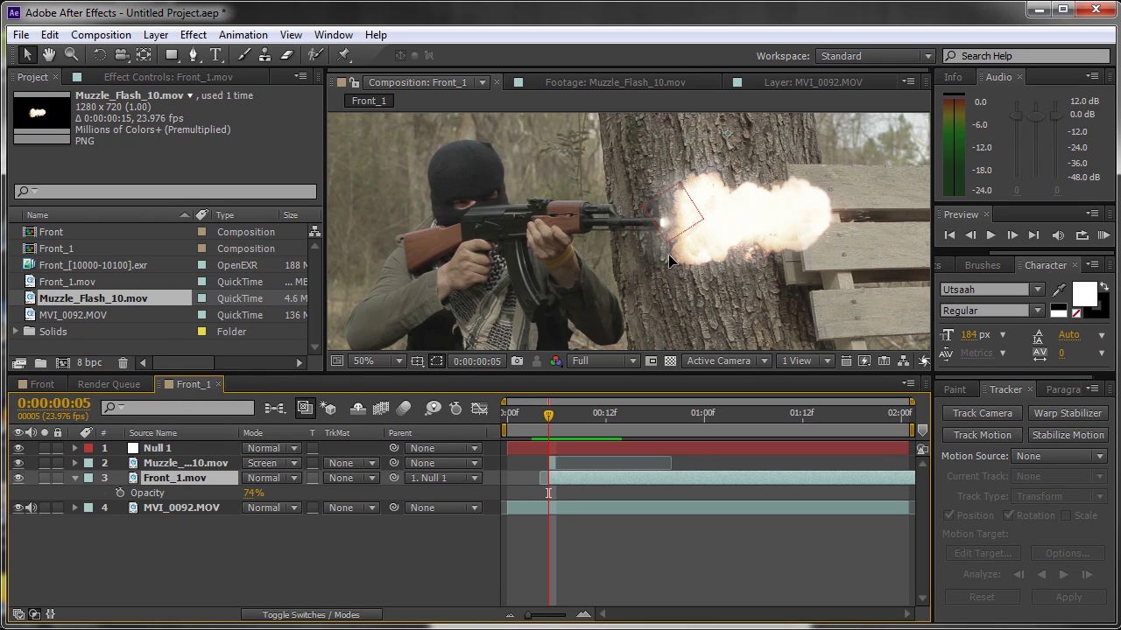
pyautogui.press('Return')
# Step: Duplicate the flash with a 250 Gaussian Blur, then duplicate again and push the blur higher
pyautogui.click(178, 466)
pyautogui.hotkey('ctrl', 'd')
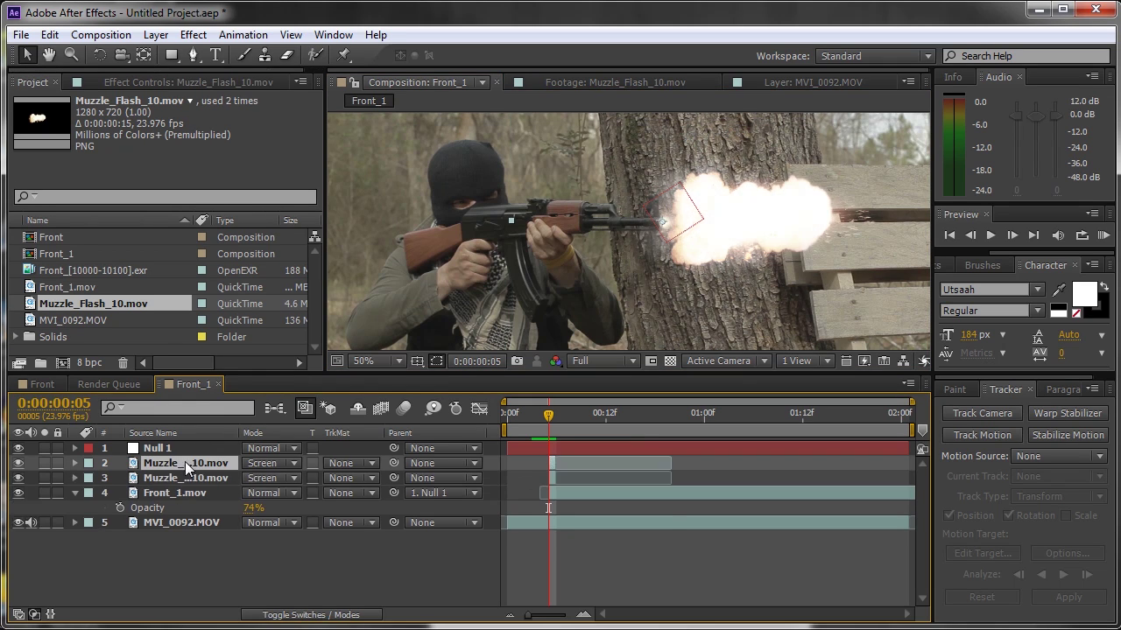
pyautogui.click(193, 34)
pyautogui.moveTo(275, 165)
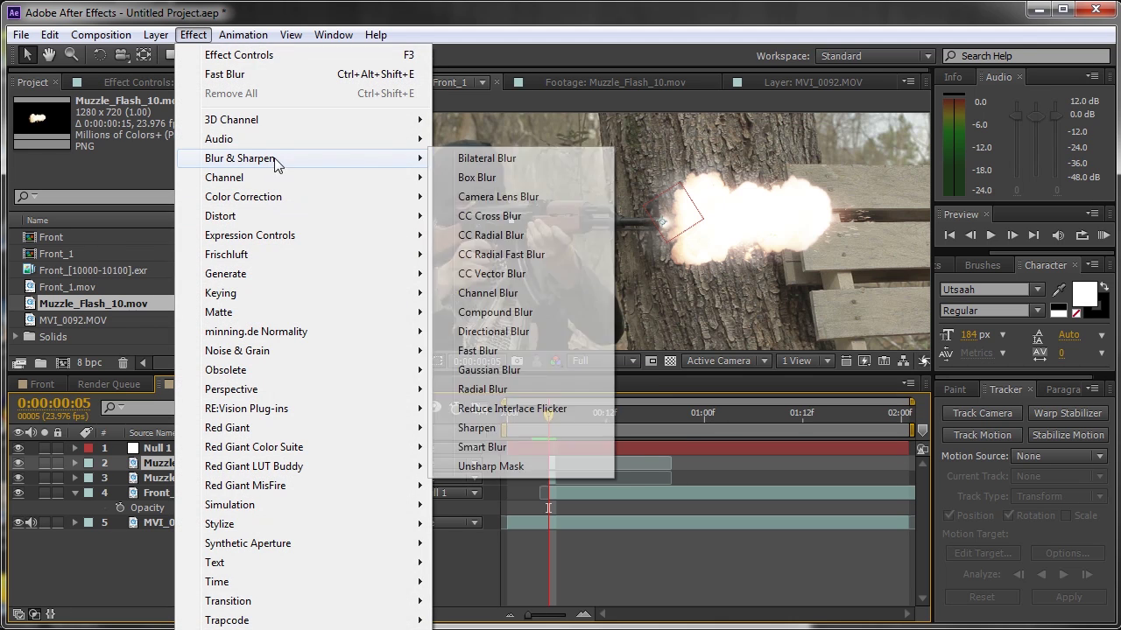
pyautogui.click(499, 370)
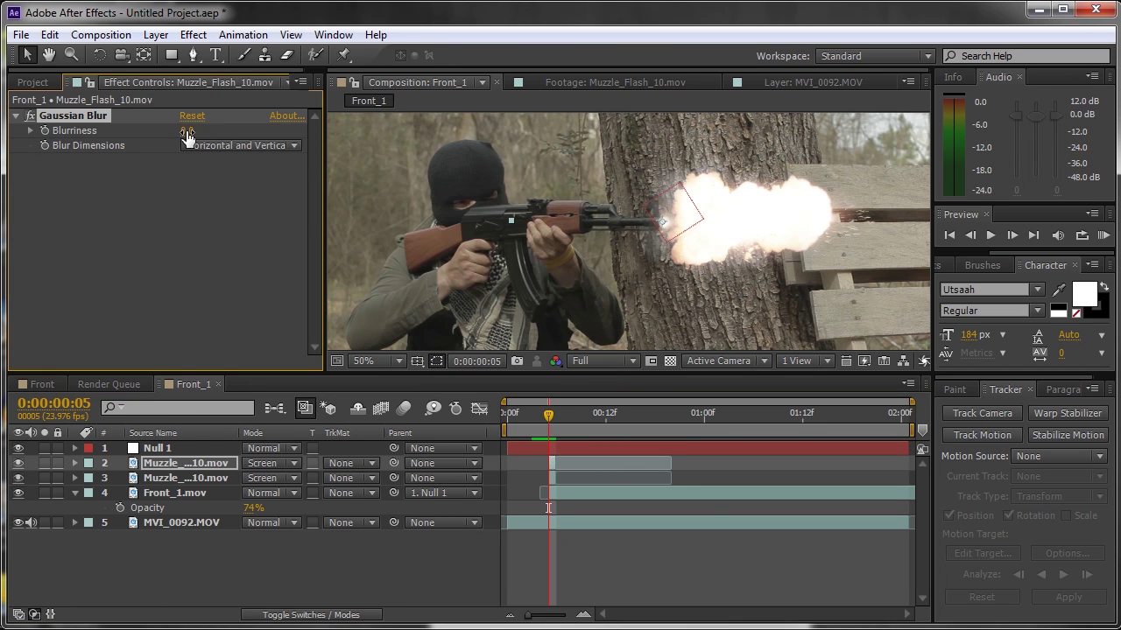
pyautogui.write('250')
pyautogui.press('Return')
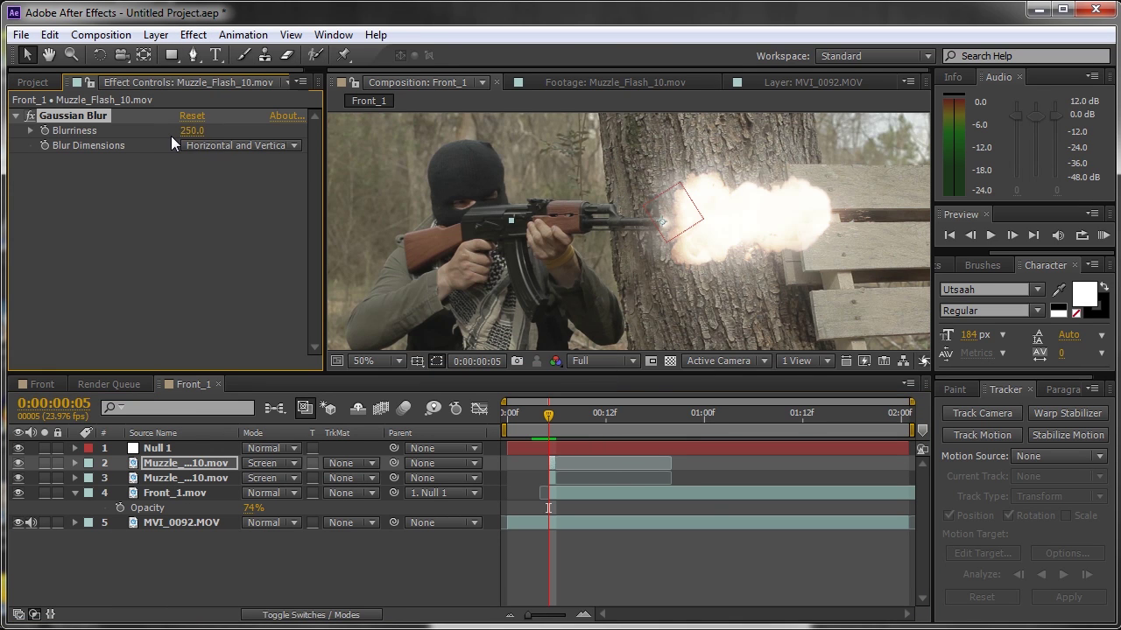
pyautogui.hotkey('ctrl', 'd')
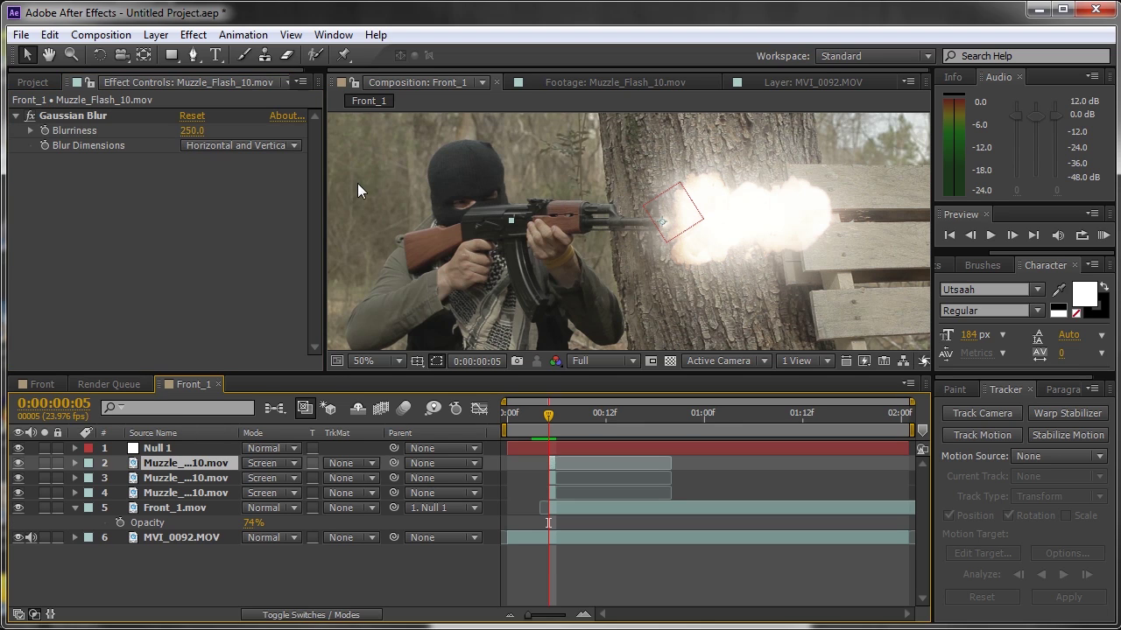
pyautogui.moveTo(191, 130); pyautogui.dragTo(707, 129)
pyautogui.moveTo(192, 130); pyautogui.dragTo(280, 129)
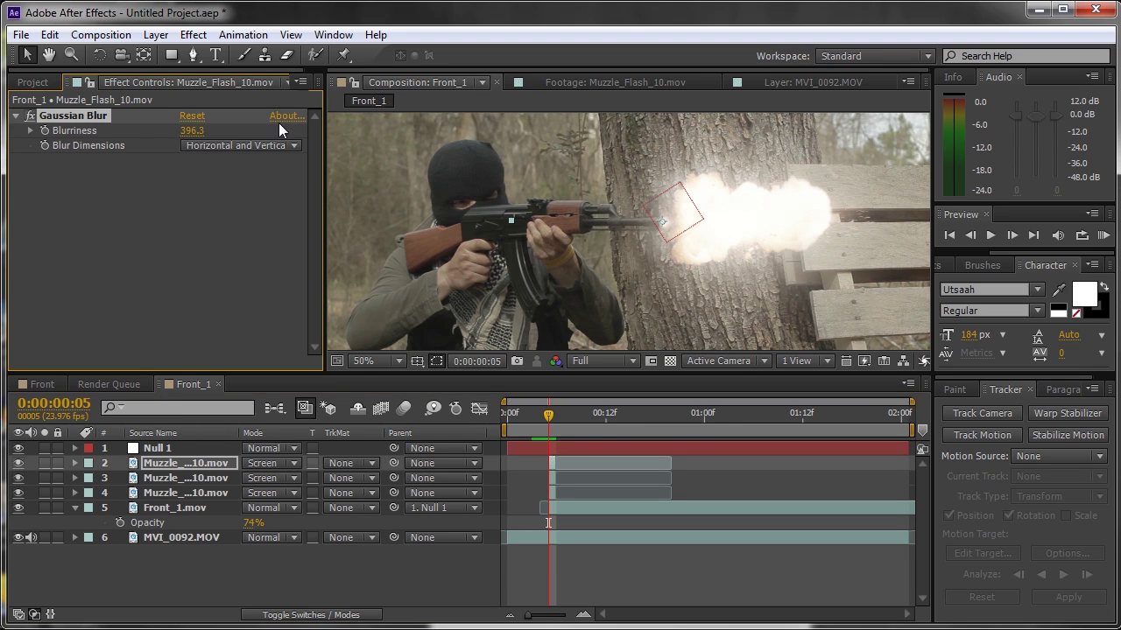
pyautogui.scroll(-1, 653, 225)
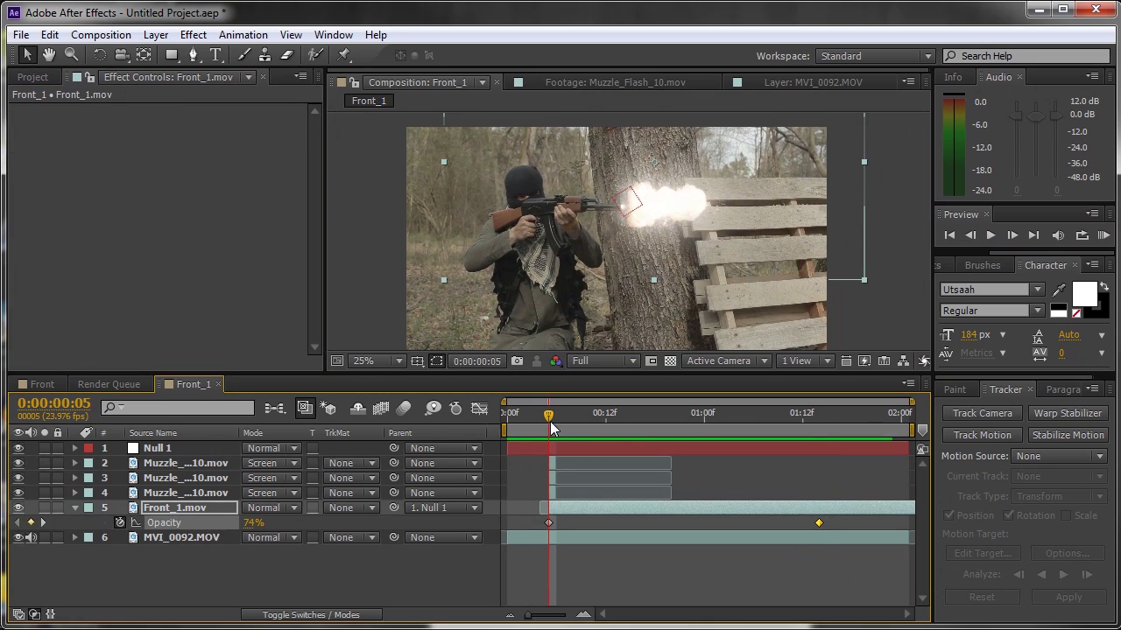
# Step: Apply a Tint effect to Front_1.mov with Map White To set to grey 848484
pyautogui.click(194, 34)
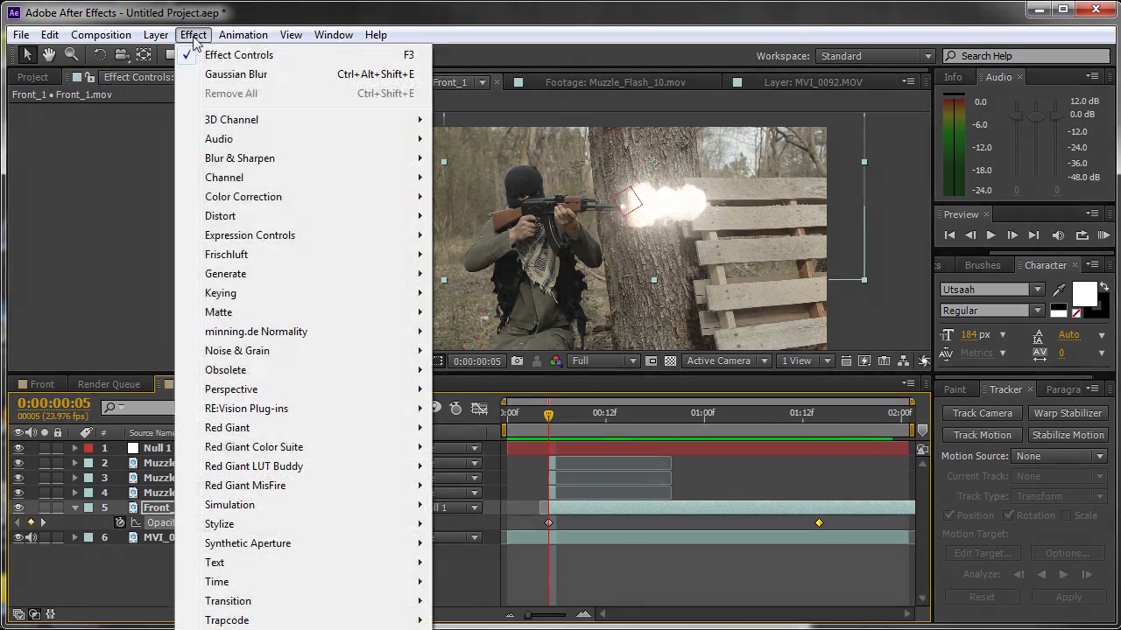
pyautogui.moveTo(263, 197)
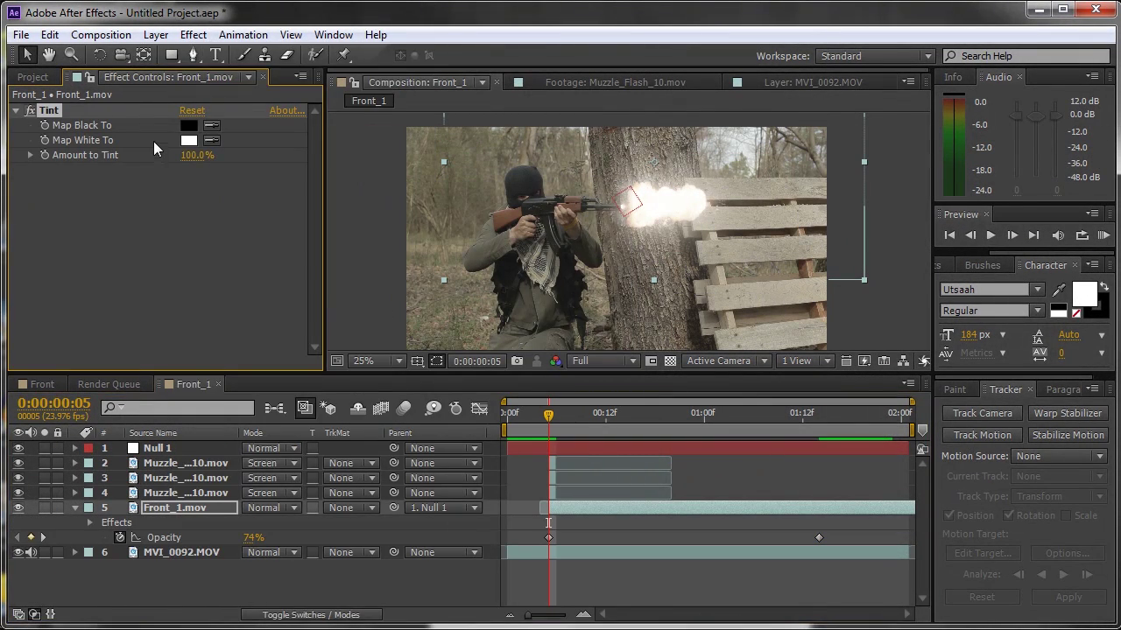
pyautogui.click(188, 141)
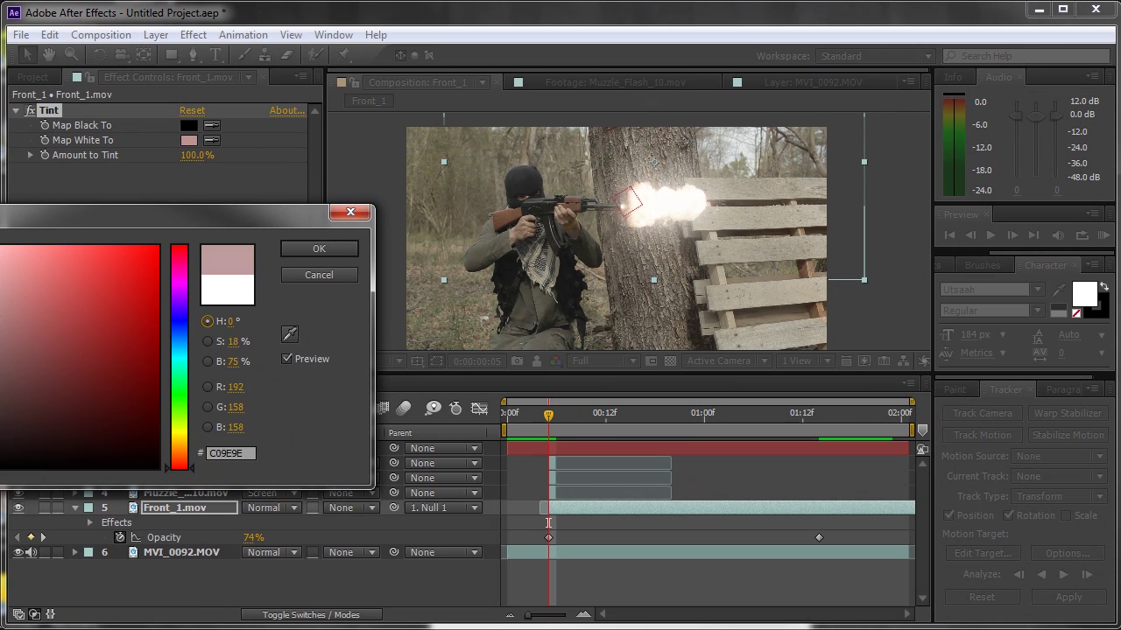
pyautogui.moveTo(106, 214); pyautogui.dragTo(321, 214)
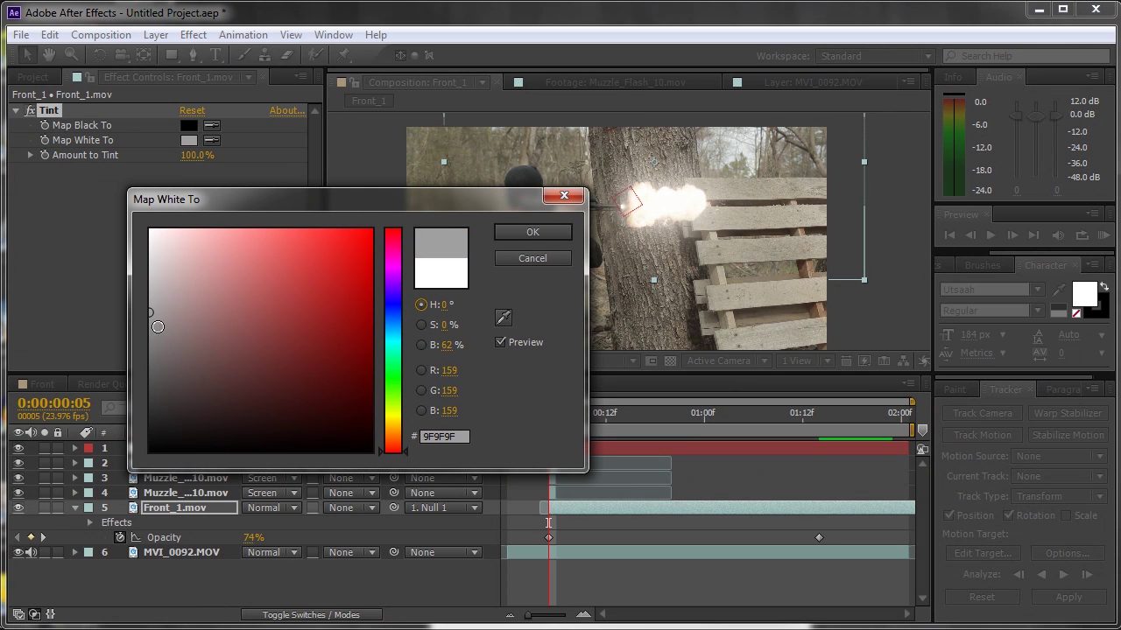
pyautogui.moveTo(157, 326); pyautogui.dragTo(139, 336)
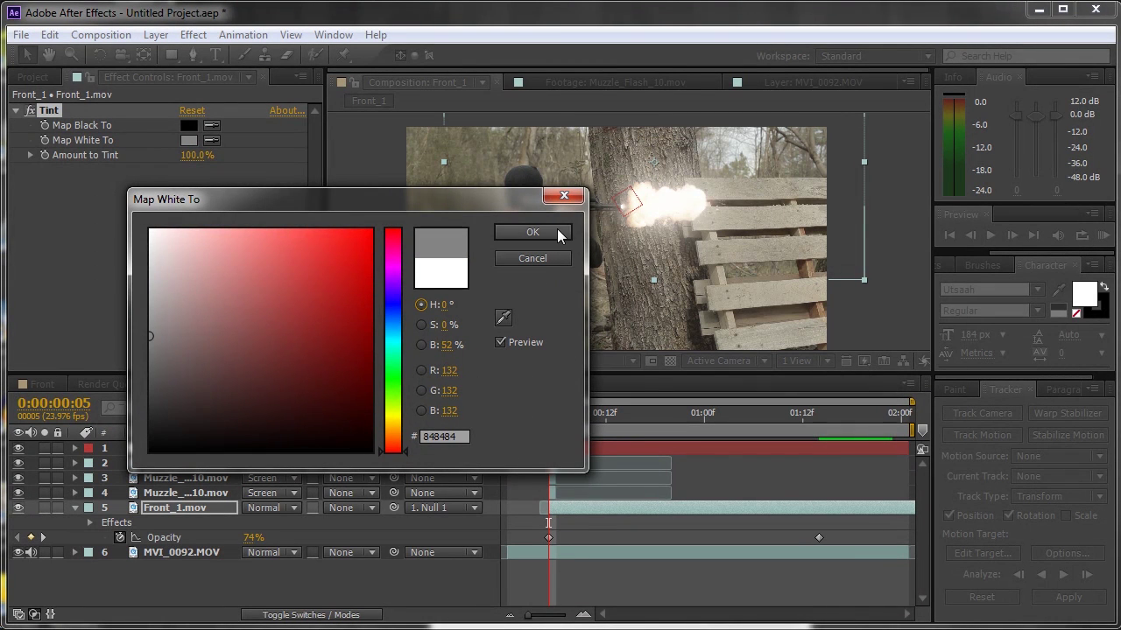
pyautogui.click(532, 232)
# Step: At frame 12, lower the Tint's Amount to Tint to 13%
pyautogui.scroll(2, 665, 219)
pyautogui.moveTo(584, 414); pyautogui.dragTo(603, 414)
pyautogui.moveTo(197, 156); pyautogui.dragTo(164, 164)
pyautogui.scroll(-2, 832, 242)
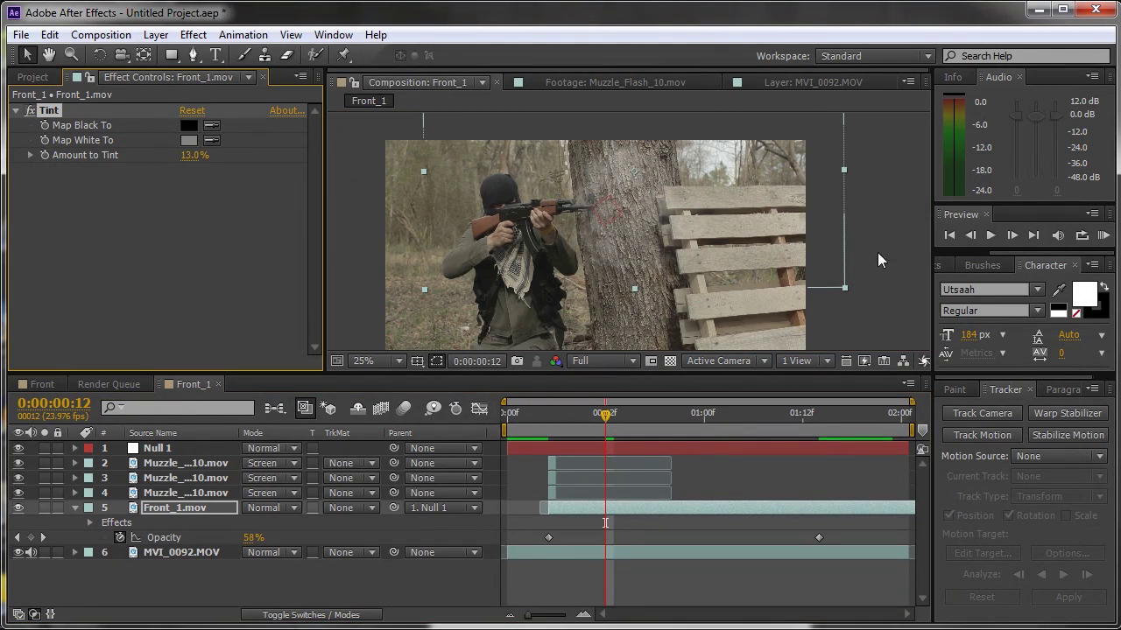
# Step: RAM-preview the Front_1 composition to review the tinted smoke and muzzle flashes
pyautogui.click(991, 235)
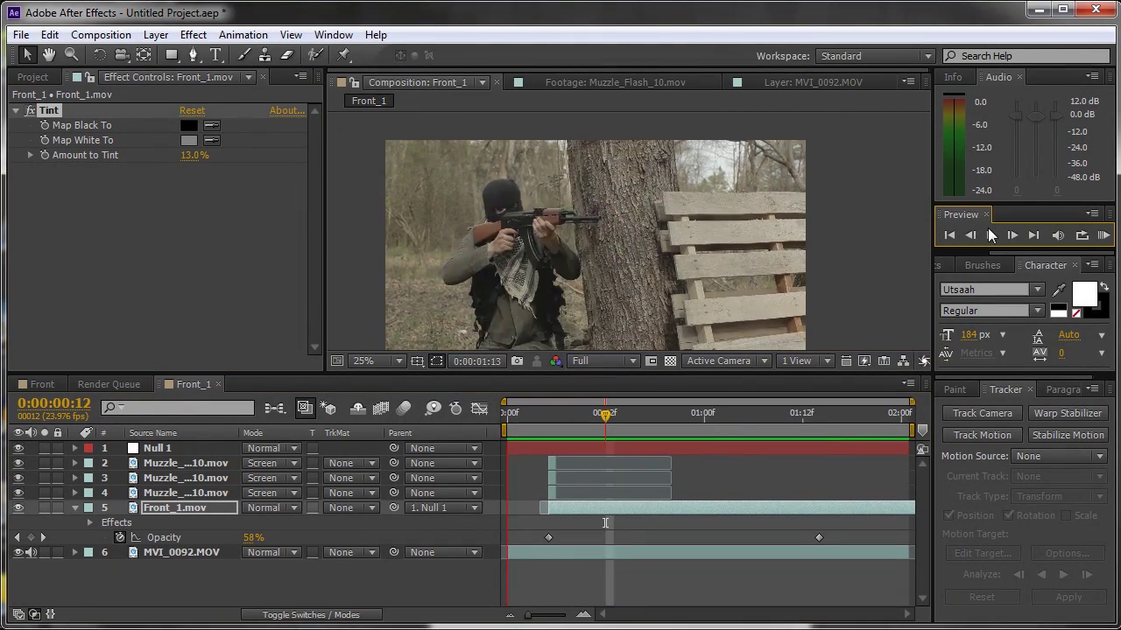